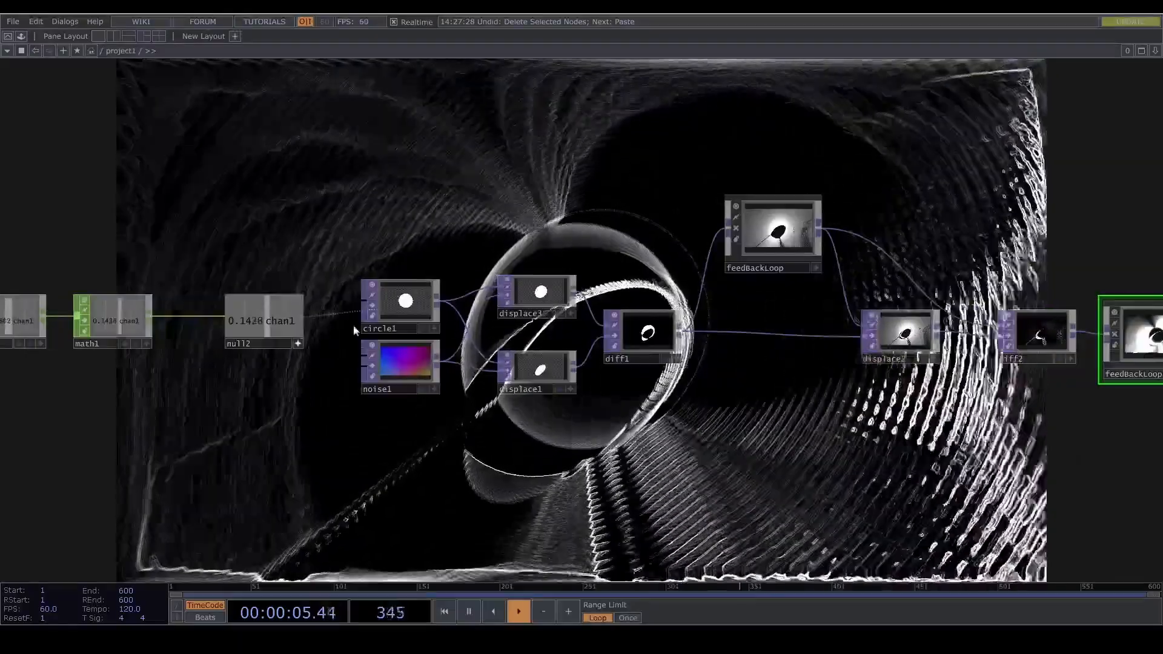
# - Examine the finished network from the noise2 CHOP through the displace, difference and feedback loop nodes to the final null
pyautogui.scroll(-4, 484, 326)
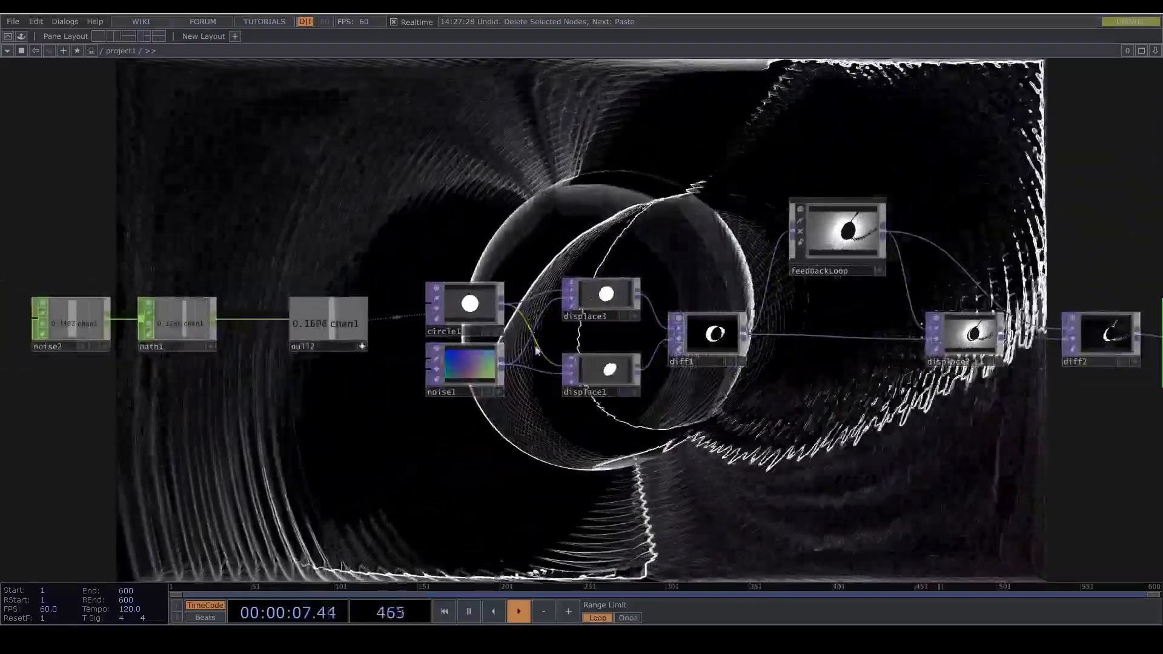
pyautogui.moveTo(592, 350); pyautogui.dragTo(278, 361)
pyautogui.scroll(4, 522, 245)
pyautogui.scroll(-4, 545, 226)
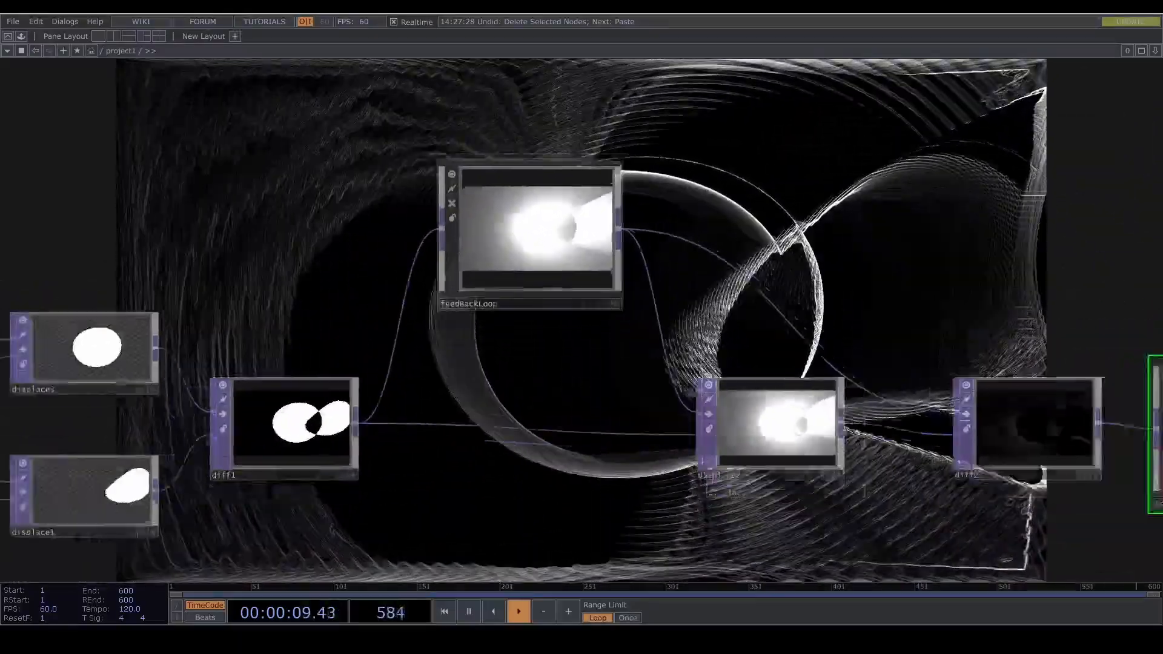
pyautogui.moveTo(805, 389); pyautogui.dragTo(532, 353)
pyautogui.scroll(3, 694, 293)
pyautogui.scroll(-1, 624, 312)
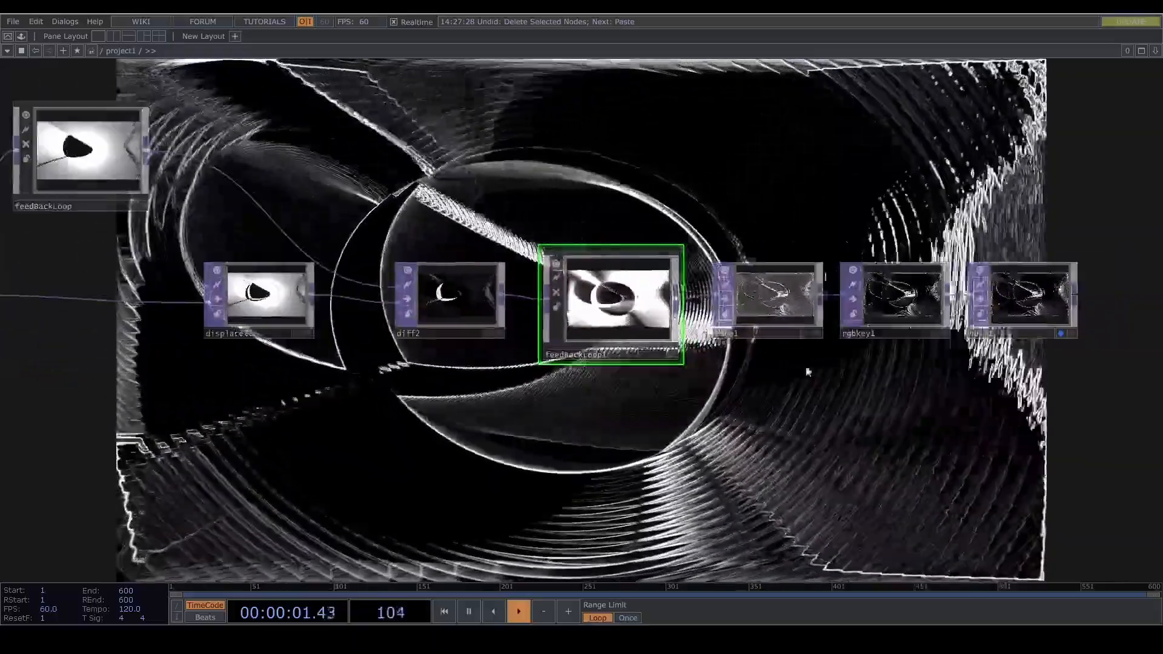
pyautogui.moveTo(769, 400); pyautogui.dragTo(494, 376)
pyautogui.scroll(1, 493, 370)
pyautogui.scroll(6, 497, 281)
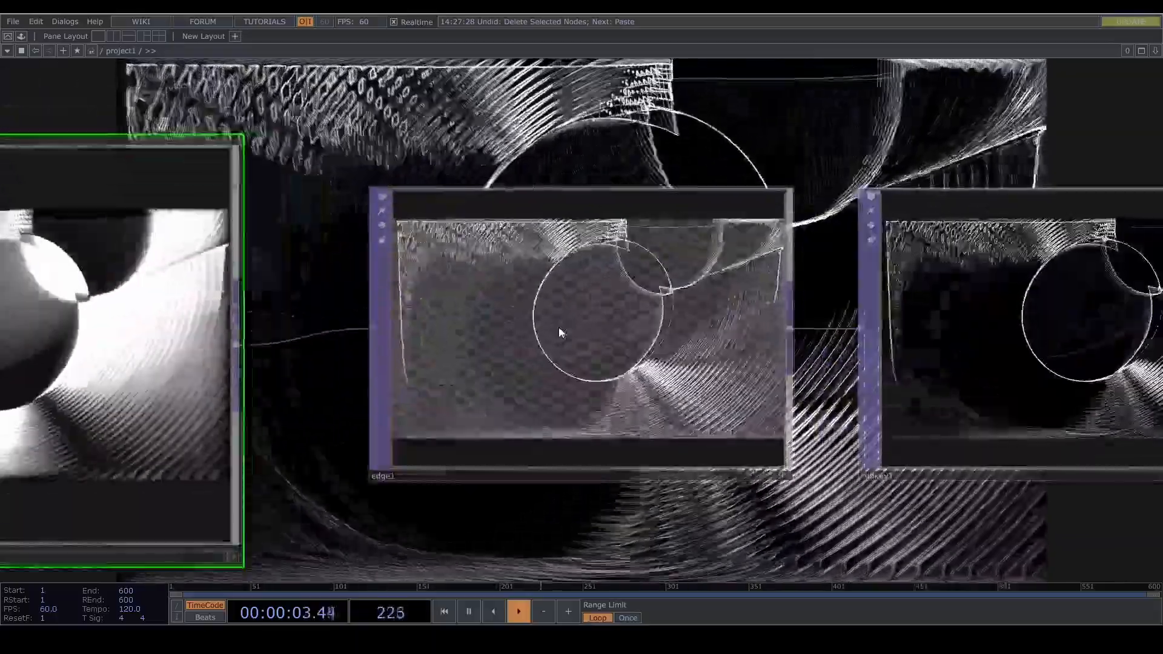
pyautogui.scroll(-5, 558, 331)
pyautogui.moveTo(461, 470); pyautogui.dragTo(666, 455)
pyautogui.scroll(4, 506, 338)
pyautogui.scroll(3, 475, 259)
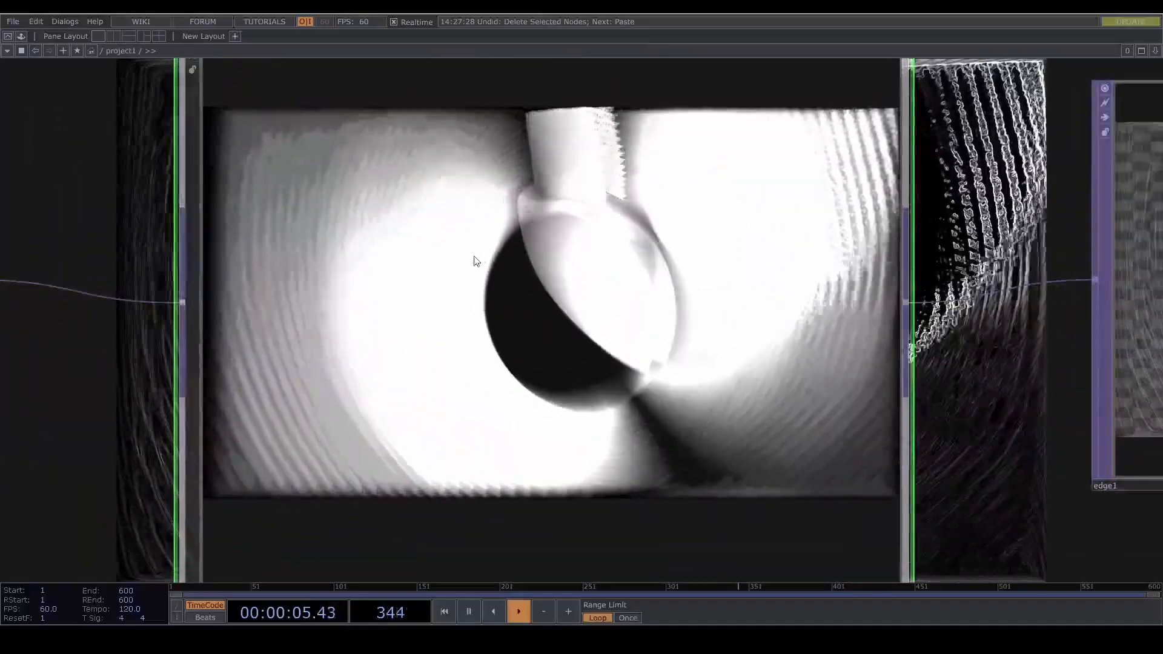
pyautogui.scroll(-7, 482, 288)
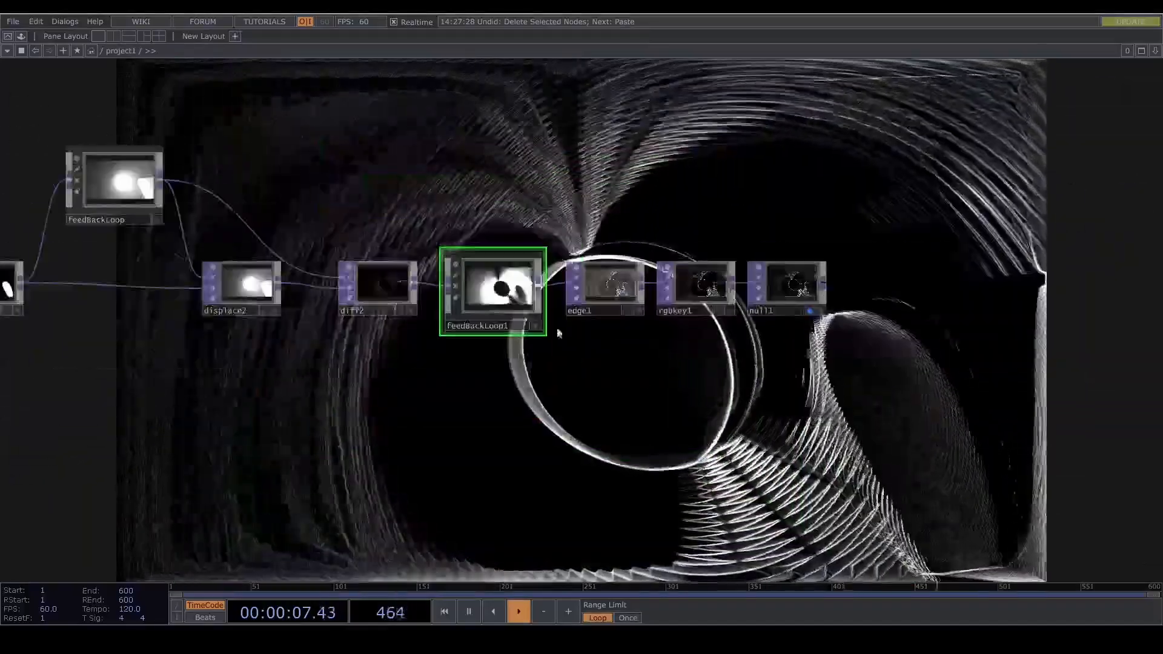
pyautogui.moveTo(706, 454); pyautogui.dragTo(520, 451)
pyautogui.scroll(-2, 592, 270)
pyautogui.moveTo(465, 323); pyautogui.dragTo(731, 373)
pyautogui.scroll(-3, 666, 388)
pyautogui.moveTo(612, 454); pyautogui.dragTo(635, 391)
pyautogui.moveTo(938, 446); pyautogui.dragTo(181, 169, button='right')
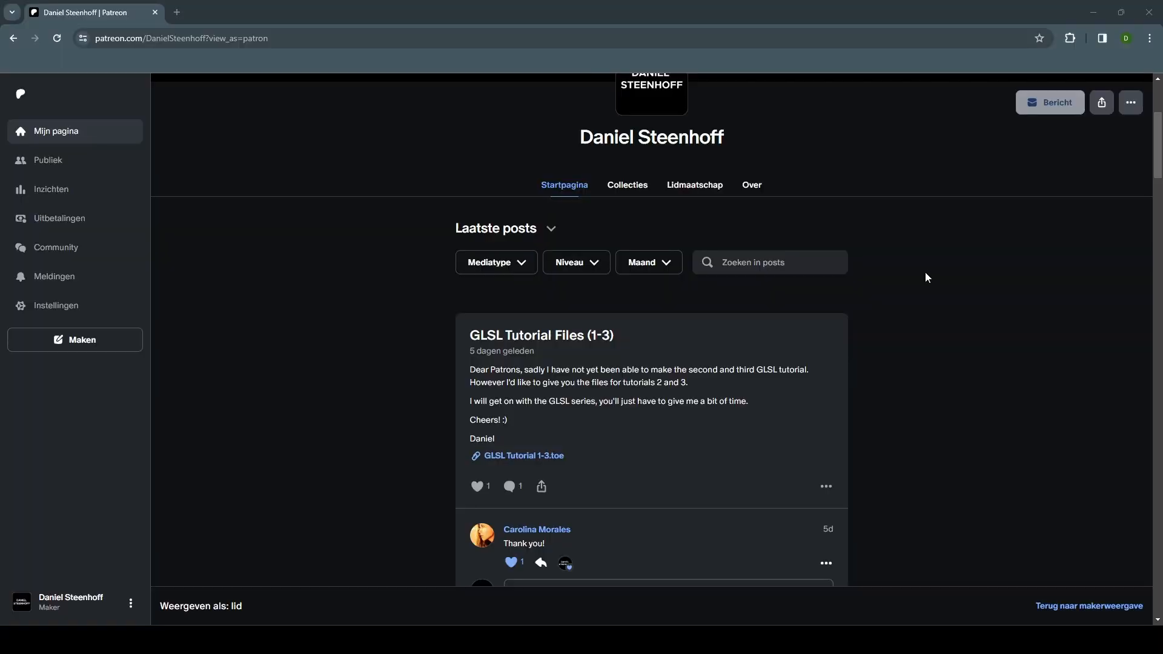
# - Look through the creator's Patreon posts offering the tutorial project files
pyautogui.scroll(-9, 925, 278)
pyautogui.scroll(-15, 924, 282)
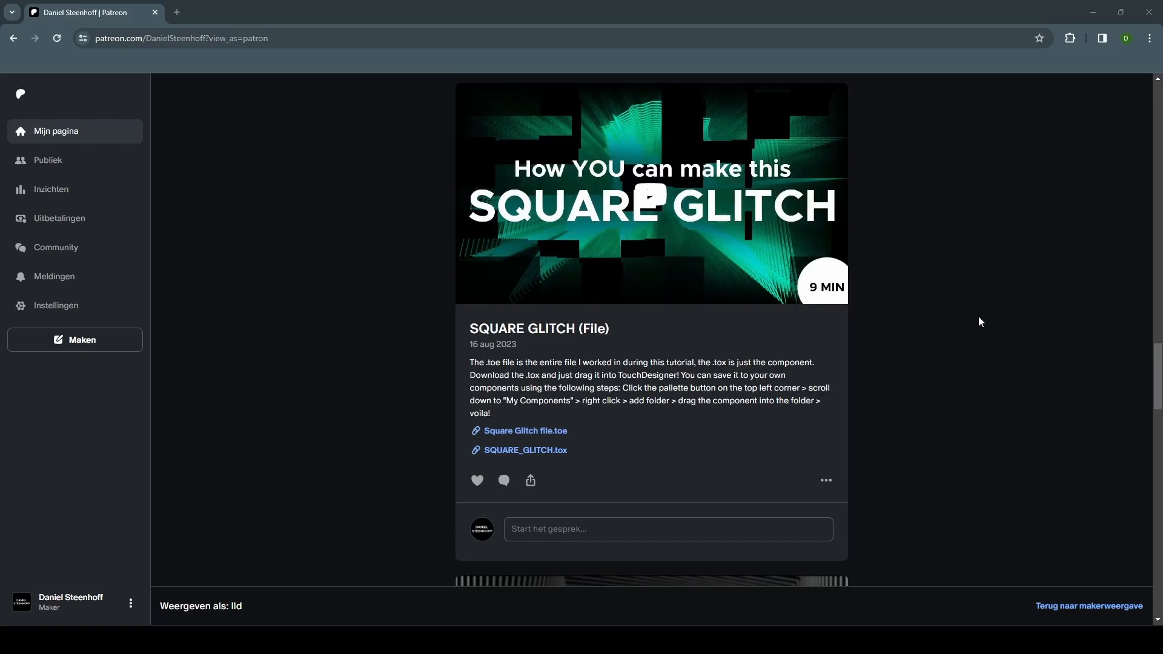
pyautogui.scroll(10, 978, 321)
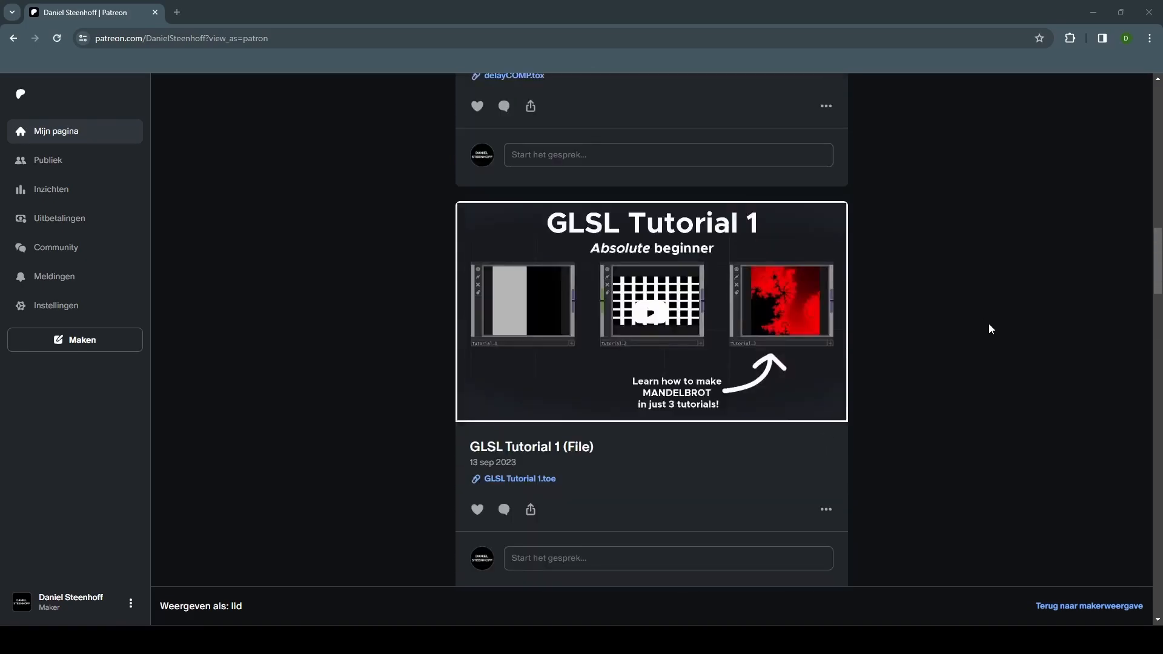
pyautogui.scroll(7, 989, 328)
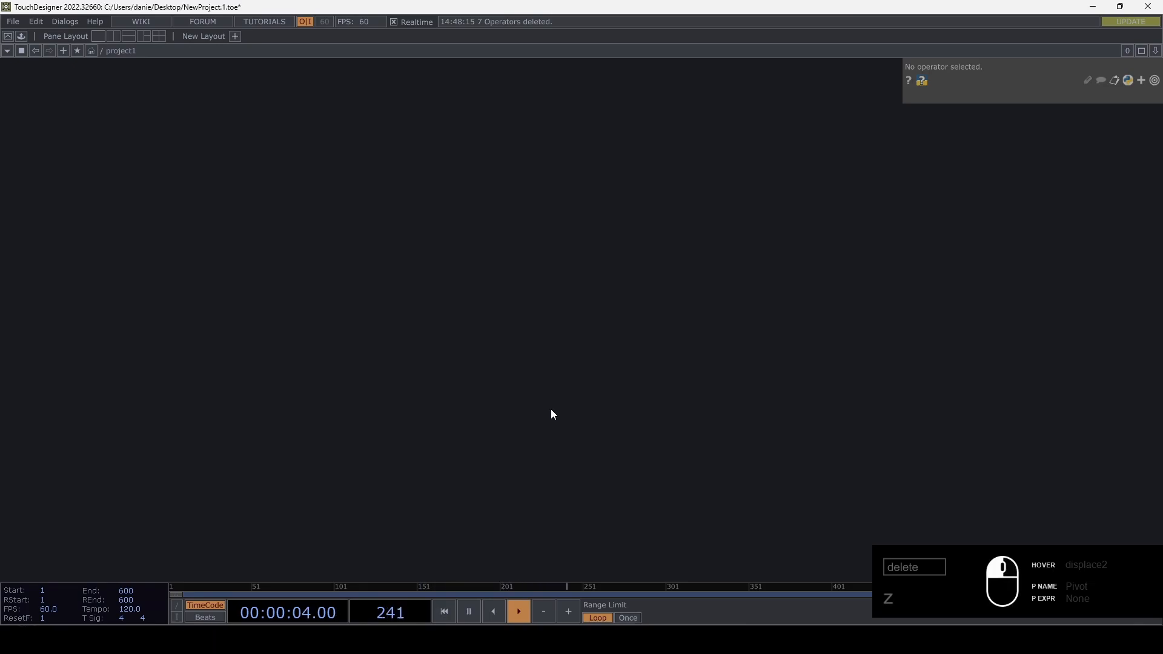
# - Add a Circle TOP to the empty project network
pyautogui.press('Tab')
pyautogui.write('circ')
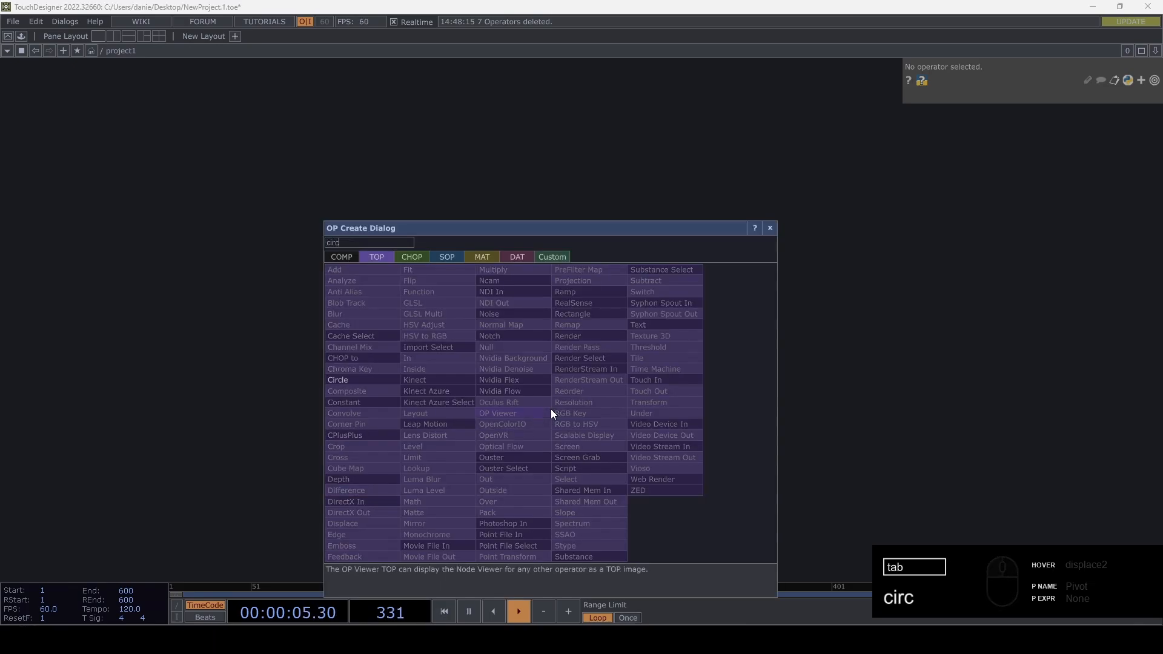
pyautogui.click(365, 382)
pyautogui.click(503, 442)
pyautogui.scroll(5, 502, 442)
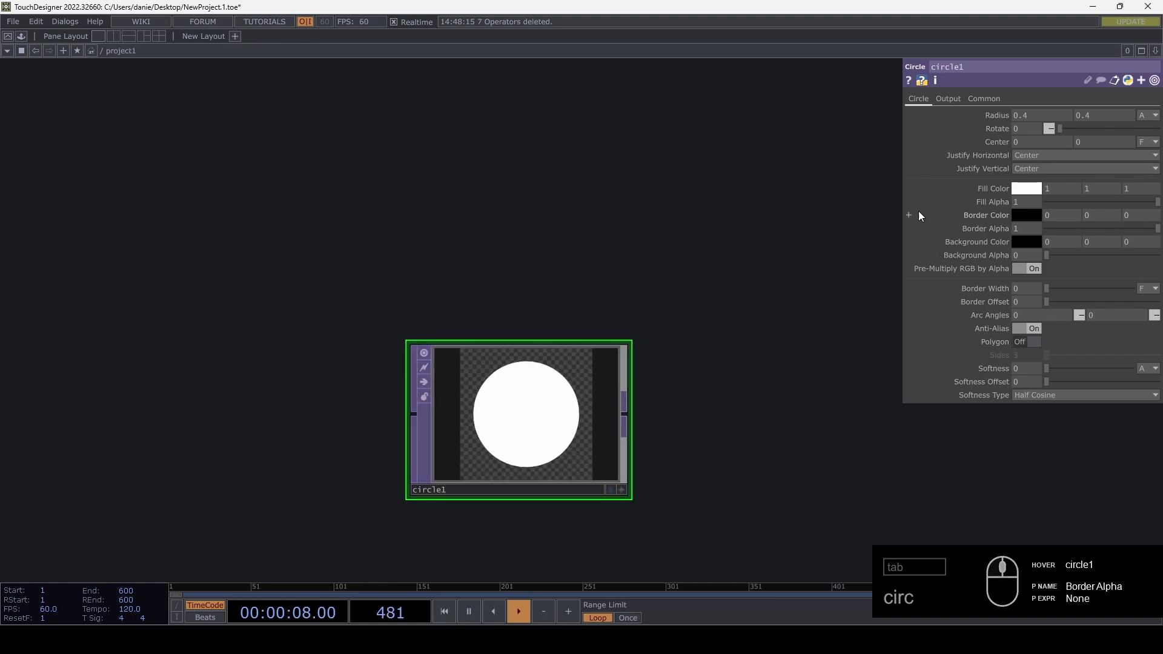
# - Set the Circle TOP's resolution to 1280 by 720
pyautogui.click(994, 97)
pyautogui.write('1280')
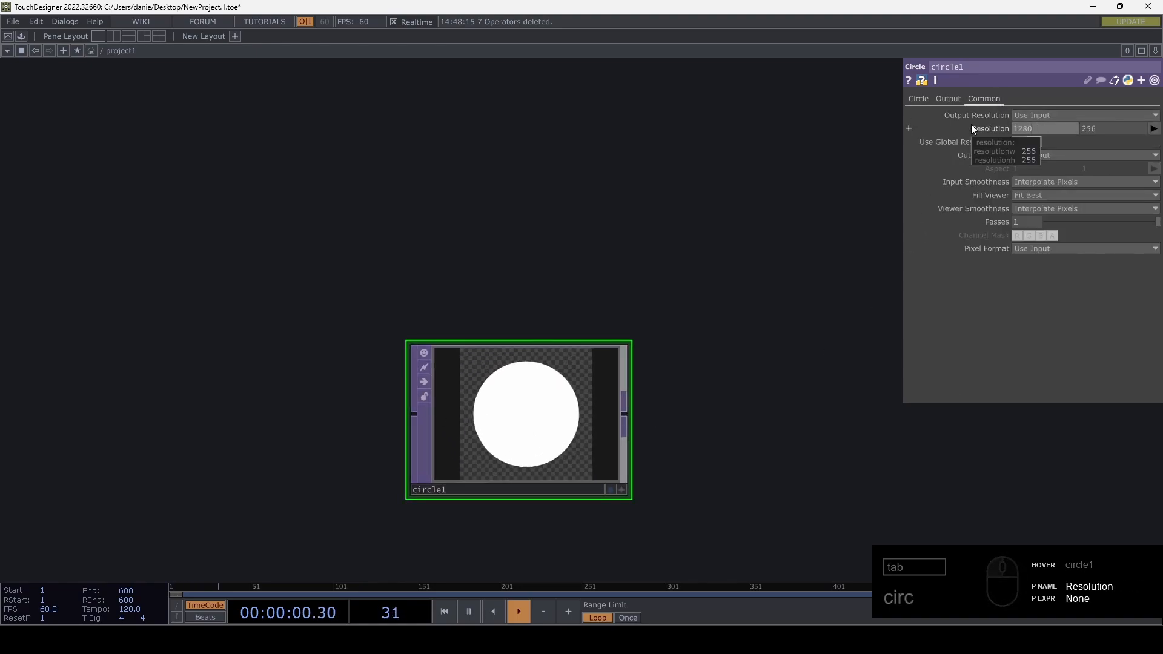
pyautogui.press('Tab')
pyautogui.write('720')
pyautogui.press('Return')
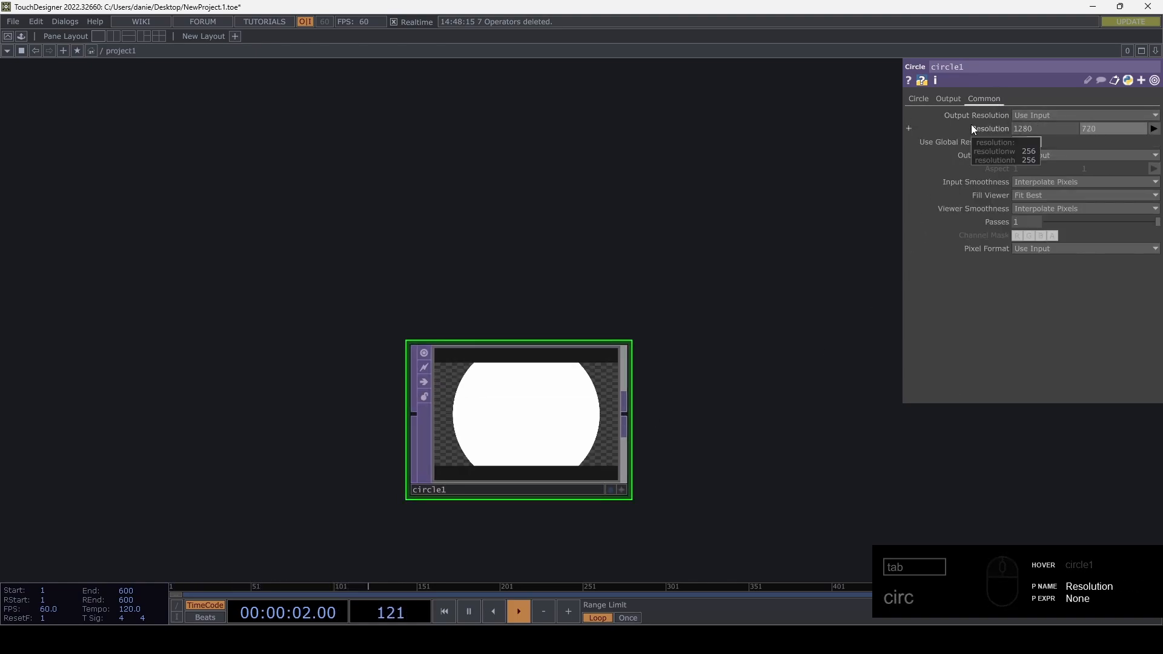
# - Add a Noise TOP directly below the circle node
pyautogui.scroll(-3, 666, 305)
pyautogui.moveTo(707, 384); pyautogui.dragTo(650, 260)
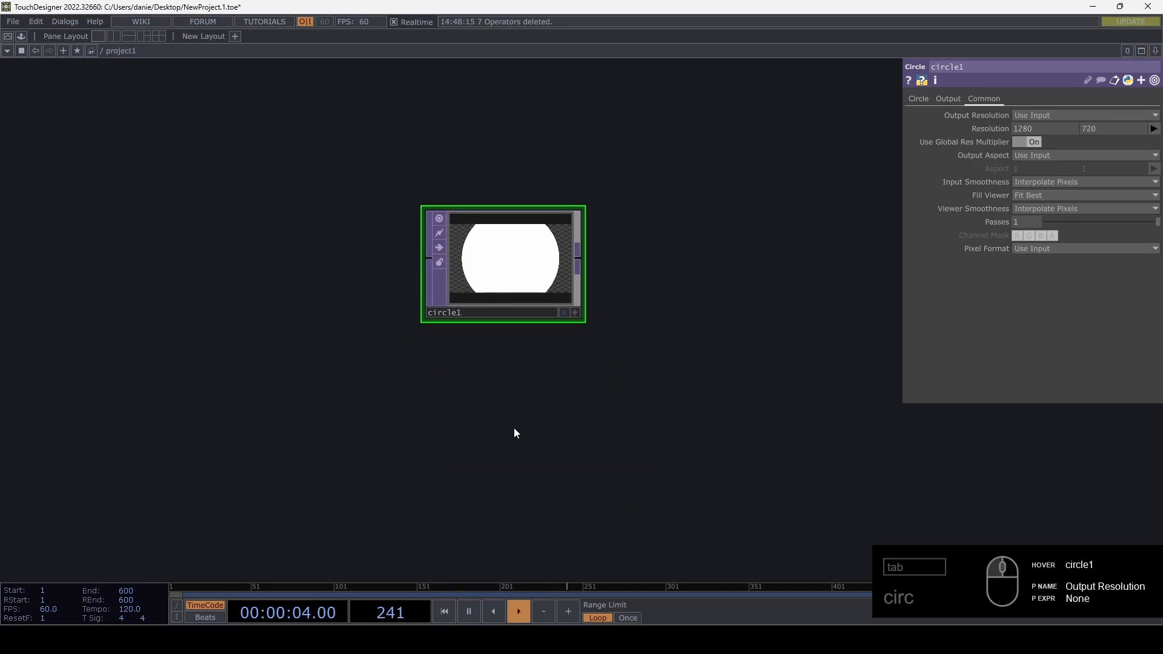
pyautogui.press('Tab')
pyautogui.write('noise')
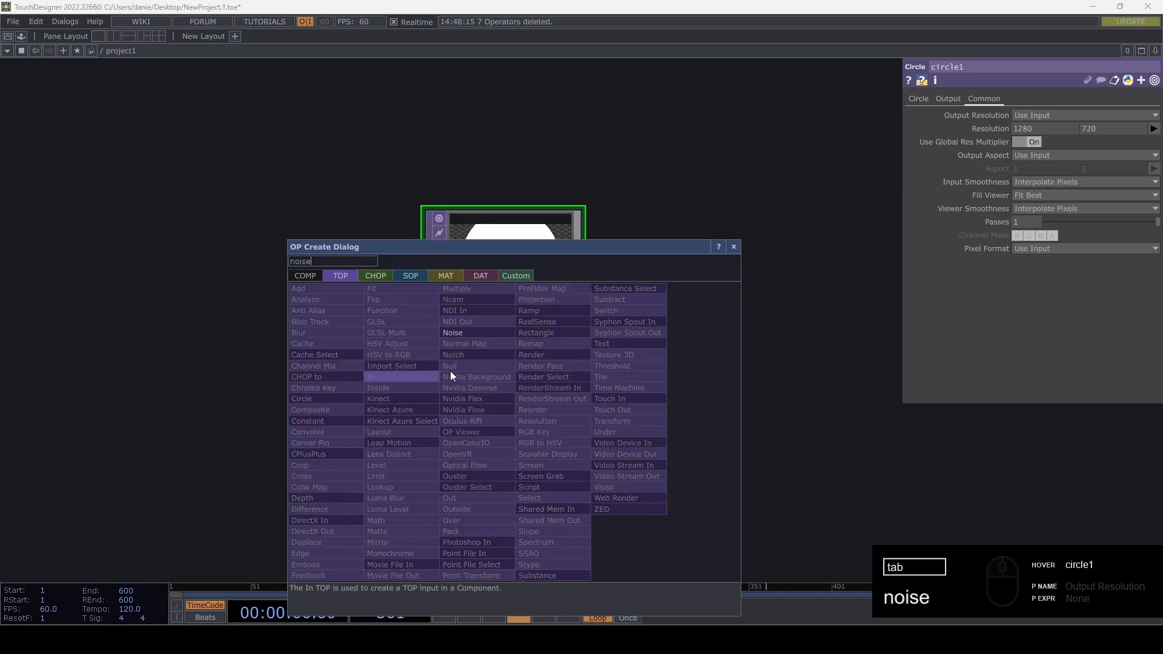
pyautogui.click(448, 374)
pyautogui.click(494, 411)
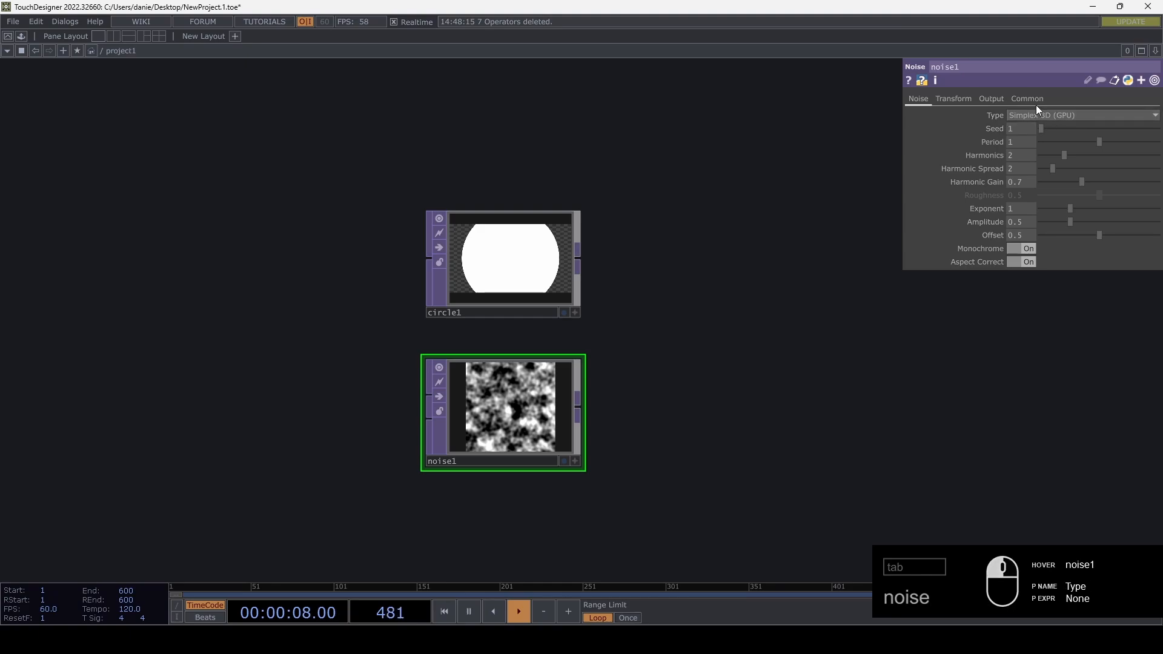
# - Set the Noise TOP's resolution to 1280 by 720
pyautogui.click(1030, 99)
pyautogui.write('1280')
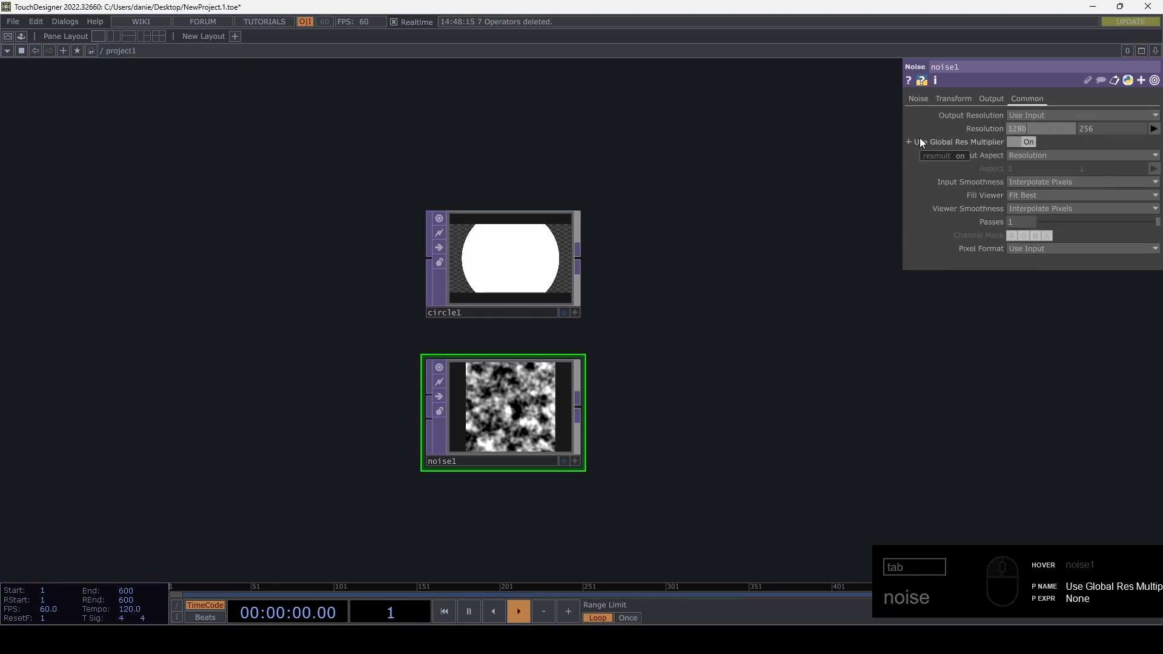
pyautogui.press('Tab')
pyautogui.write('720')
pyautogui.press('Return')
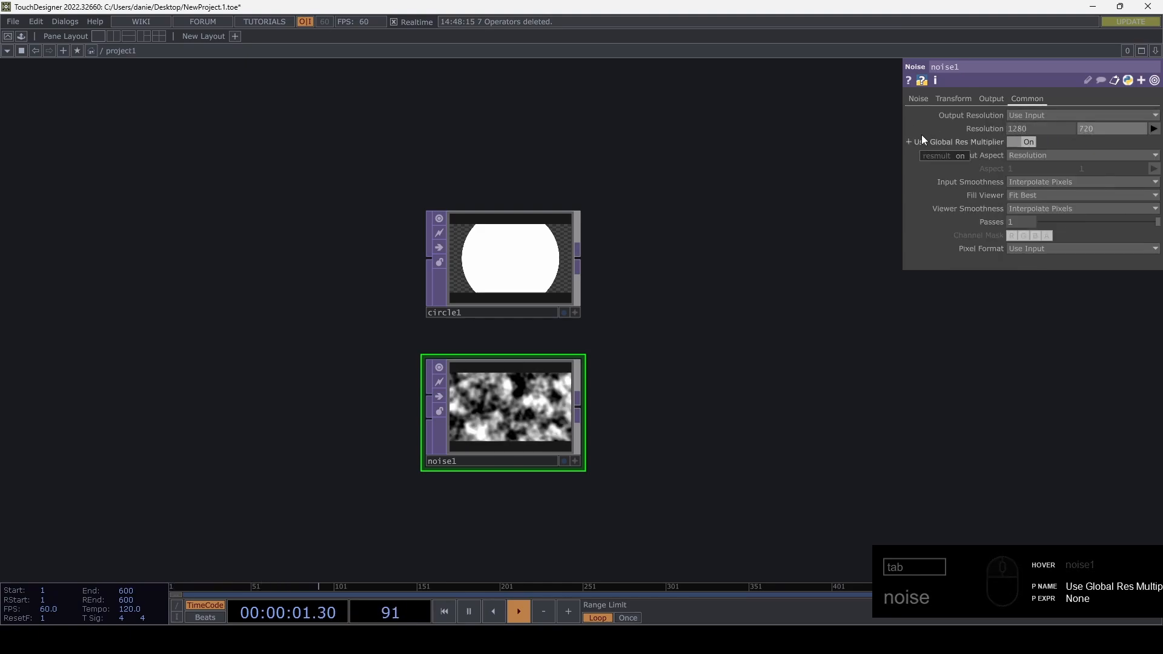
# - Make the Noise TOP coloured by turning Monochrome off, and set its period to 11 and harmonics to 1
pyautogui.click(918, 98)
pyautogui.click(1023, 250)
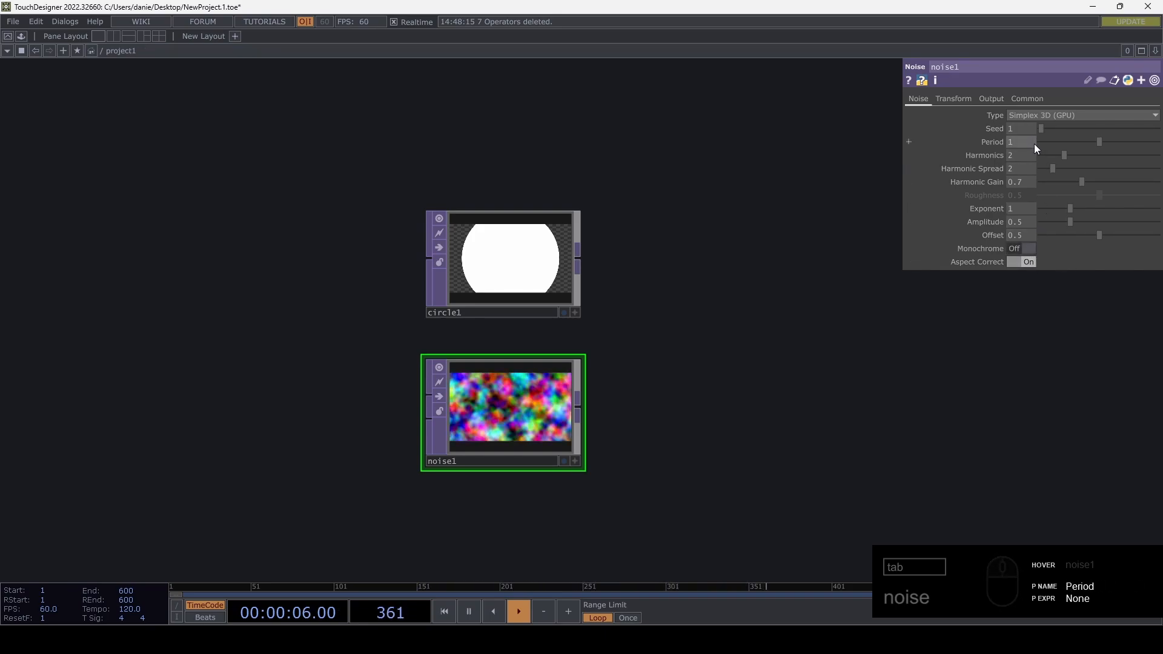
pyautogui.press('Return')
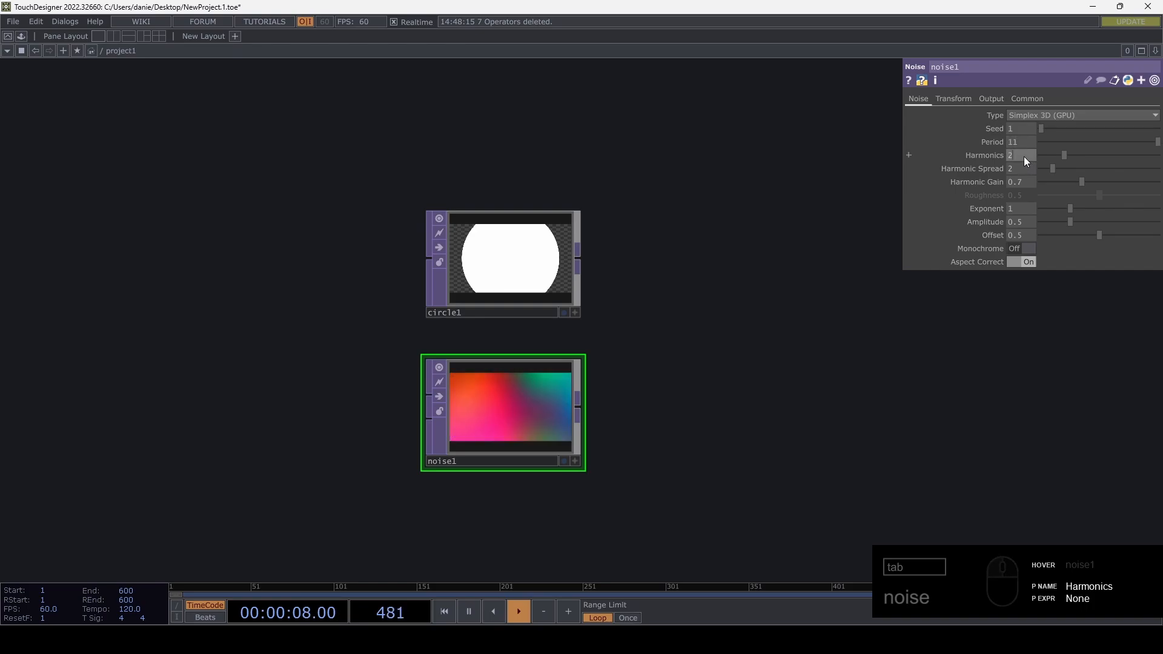
pyautogui.press('Return')
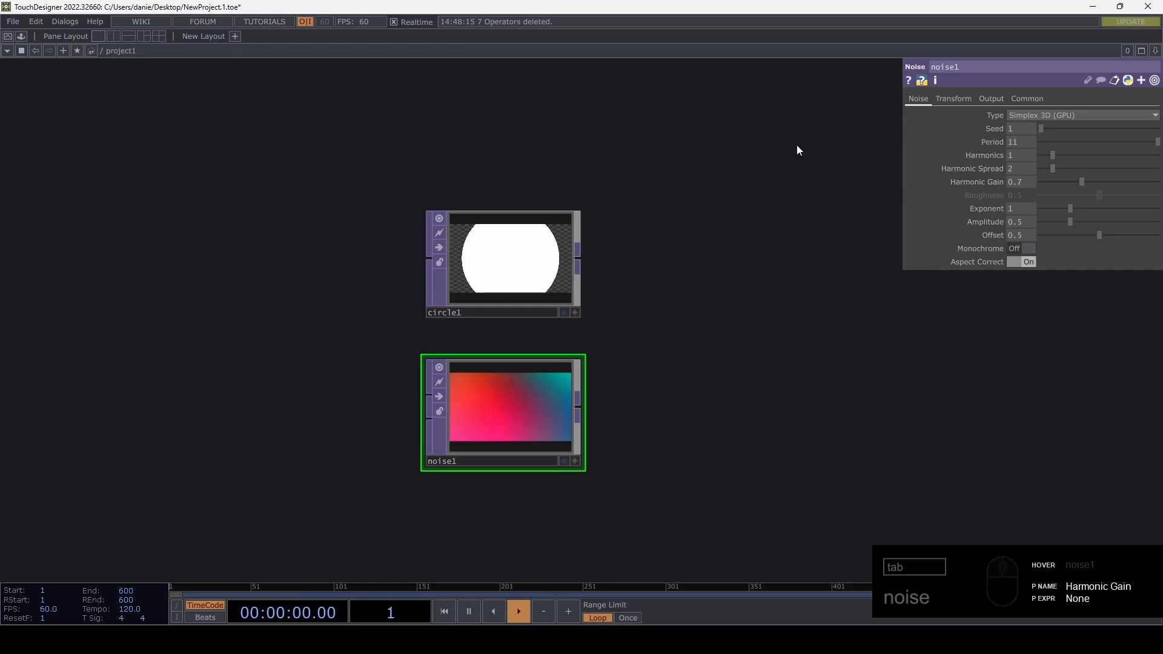
# - Animate the Noise TOP by giving its Z translate the expression absTime.seconds/10
pyautogui.click(963, 99)
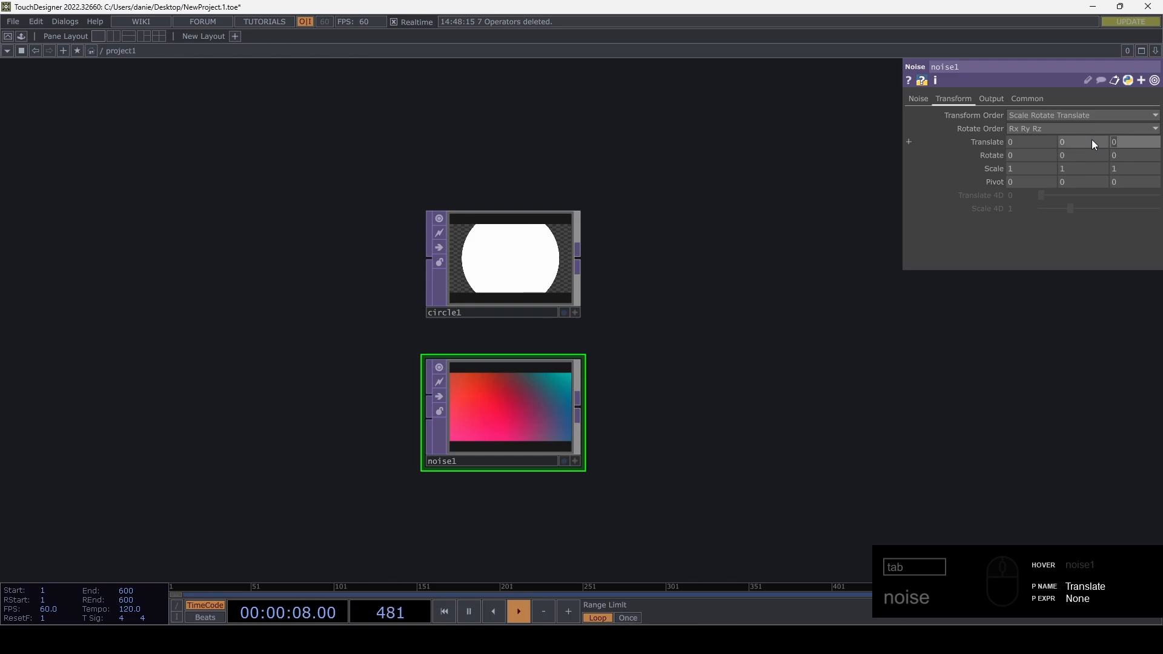
pyautogui.write('absTime')
pyautogui.write('.seconds/10')
pyautogui.press('Return')
pyautogui.click(1118, 144)
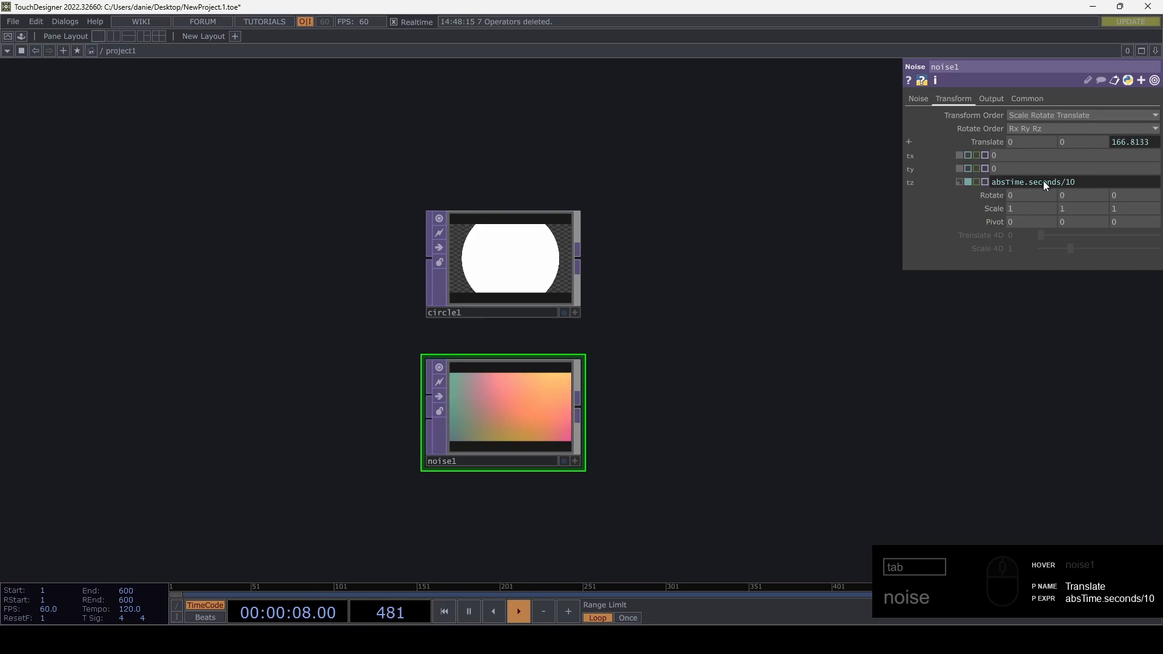
pyautogui.click(1088, 183)
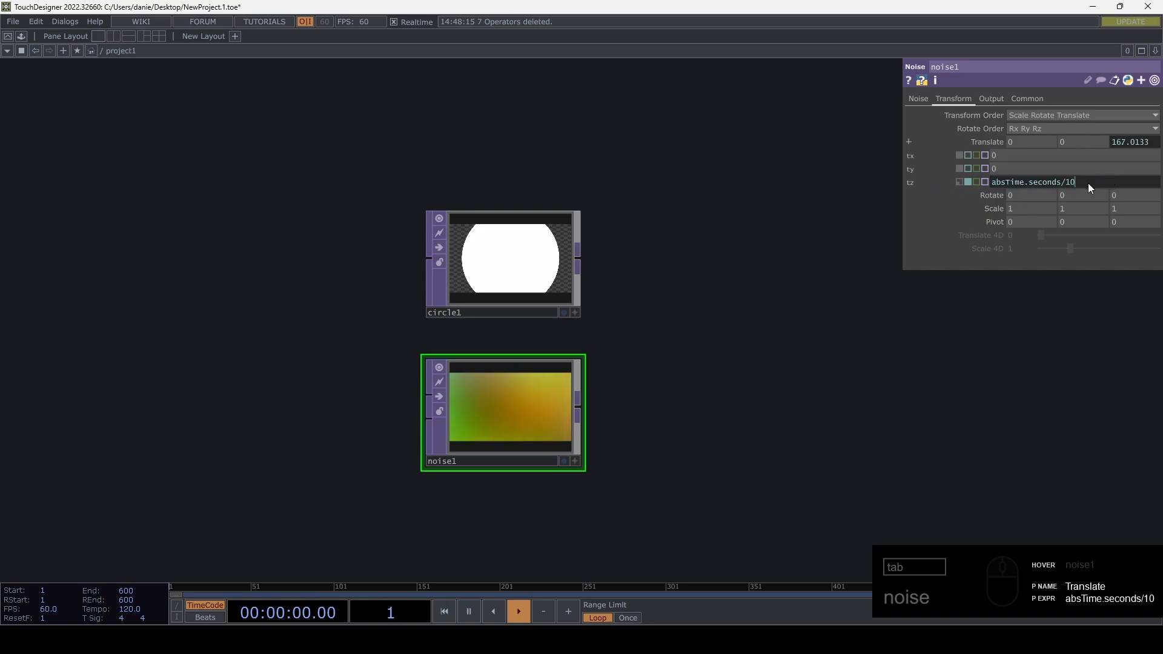
pyautogui.moveTo(1067, 184)
pyautogui.mouseDown()
pyautogui.moveTo(1055, 180)
pyautogui.moveTo(1077, 184)
pyautogui.mouseUp()
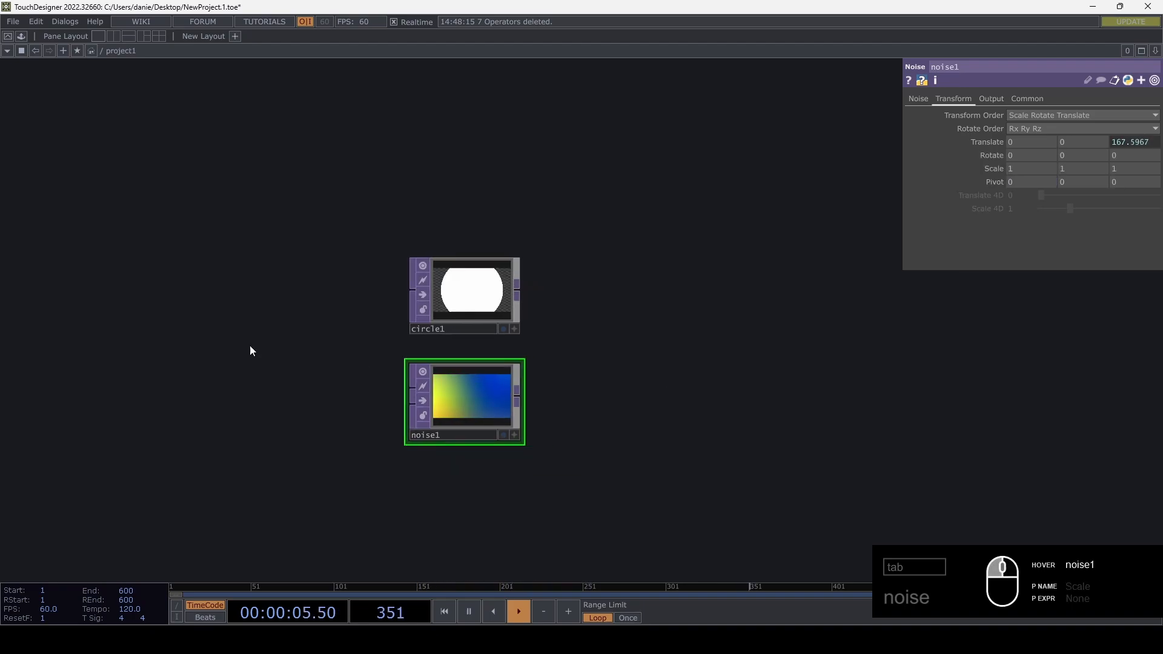
# - Add a Noise CHOP in the empty space to the left of the circle node
pyautogui.moveTo(251, 347); pyautogui.dragTo(393, 394)
pyautogui.press('Tab')
pyautogui.press('Tab')
pyautogui.write('n')
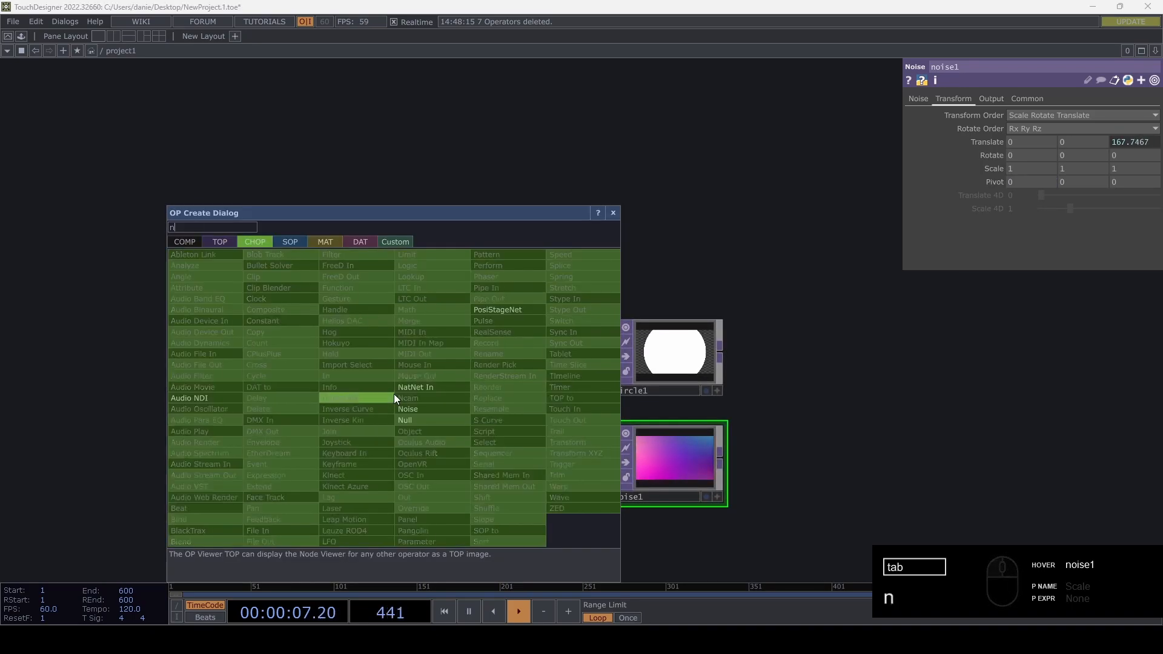
pyautogui.write('oise')
pyautogui.click(431, 409)
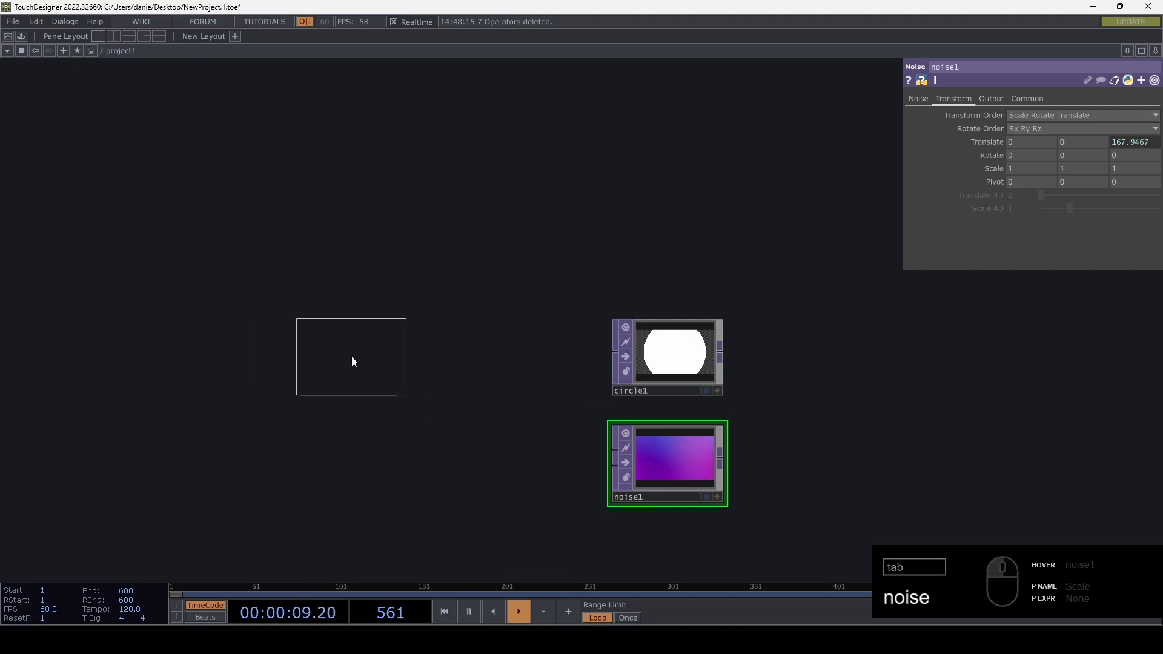
pyautogui.click(351, 362)
pyautogui.scroll(3, 320, 365)
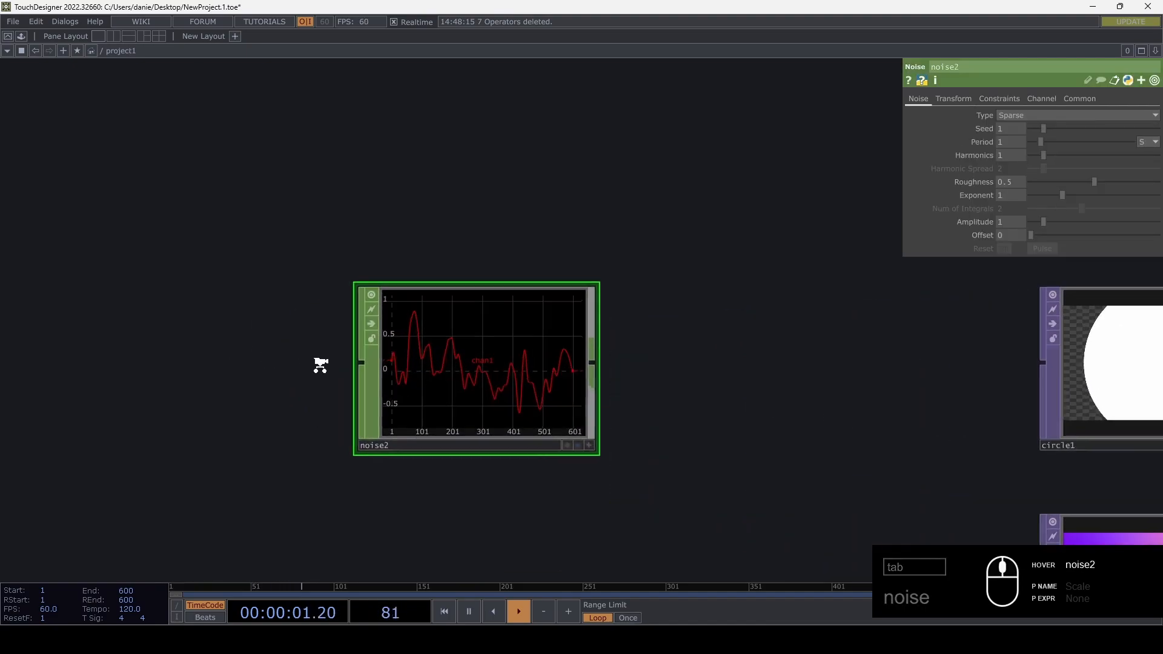
pyautogui.scroll(1, 320, 365)
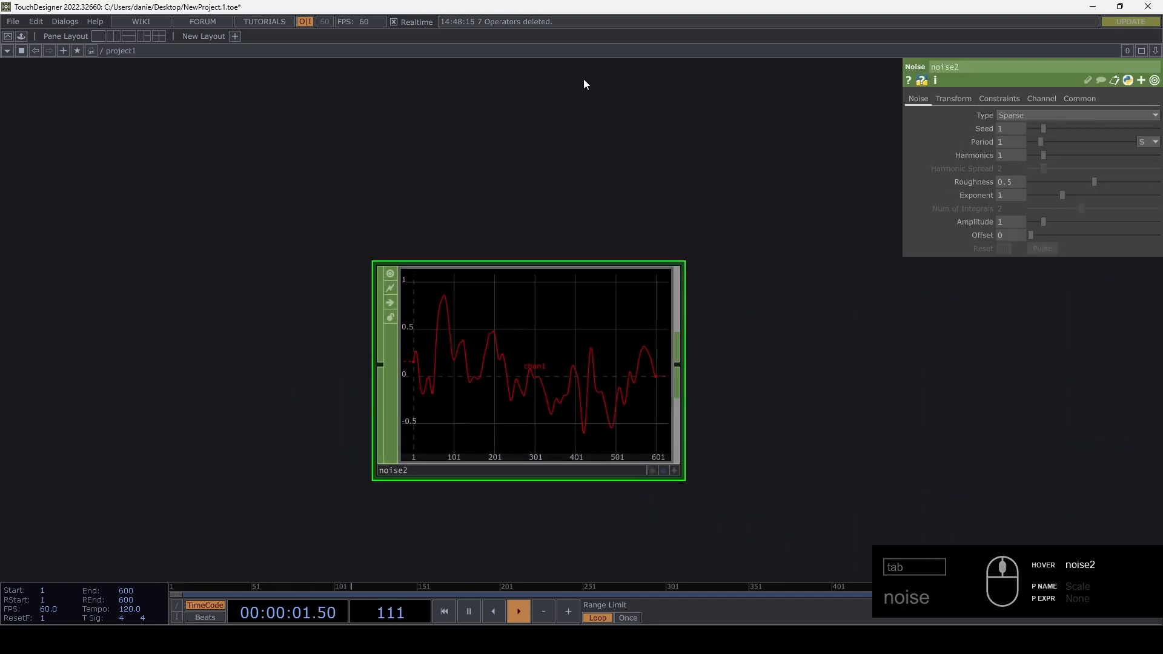
# - Turn on Time Slice for the Noise CHOP and set its period to 100
pyautogui.click(1079, 99)
pyautogui.click(1008, 114)
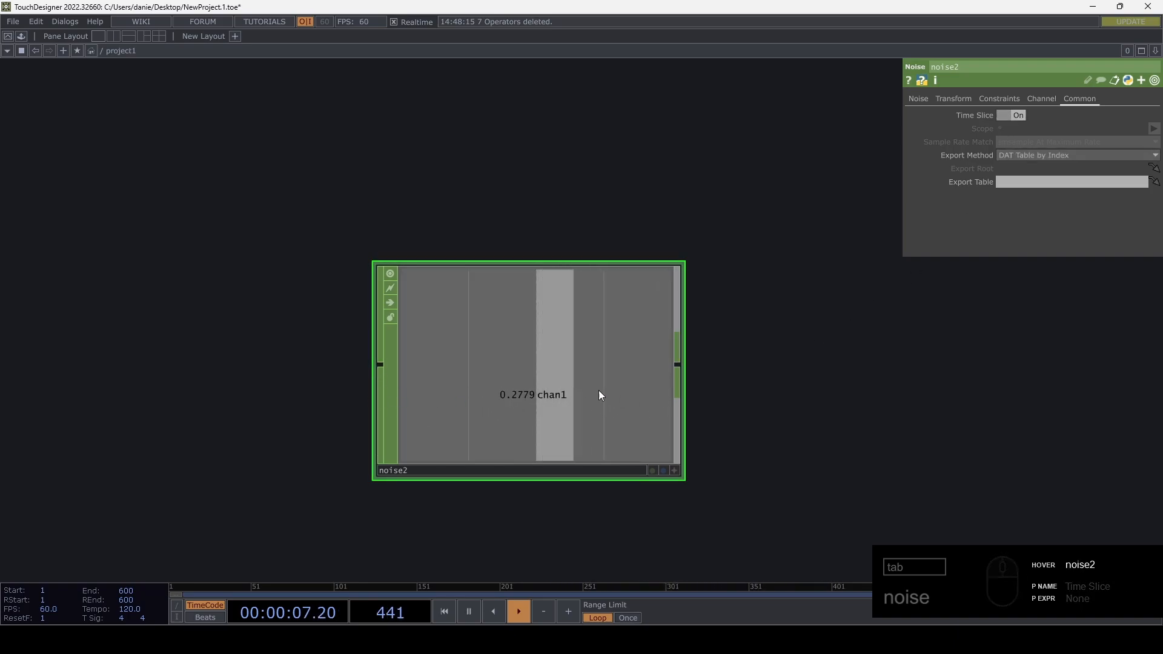
pyautogui.click(921, 98)
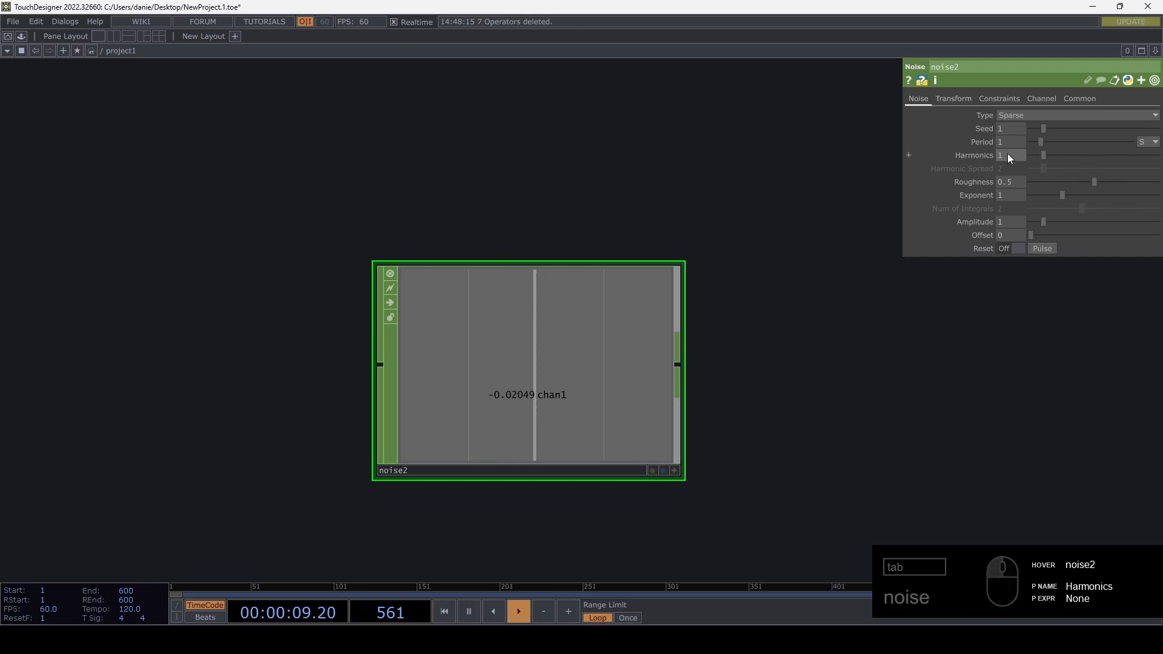
pyautogui.click(1017, 142)
pyautogui.write('100')
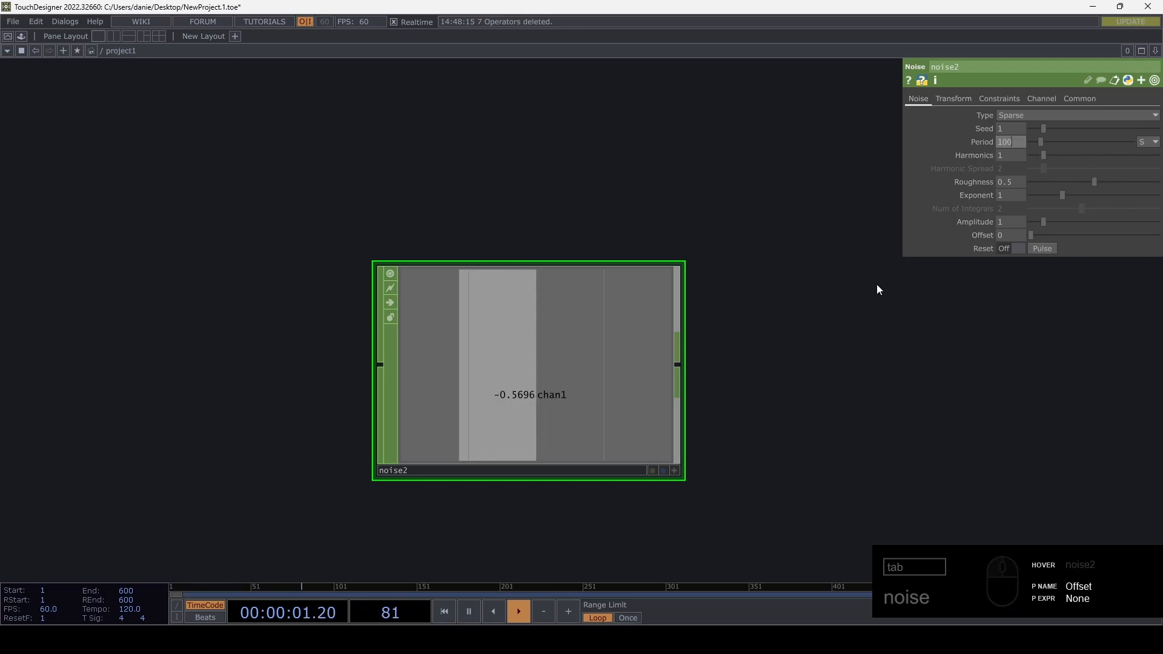
pyautogui.press('Return')
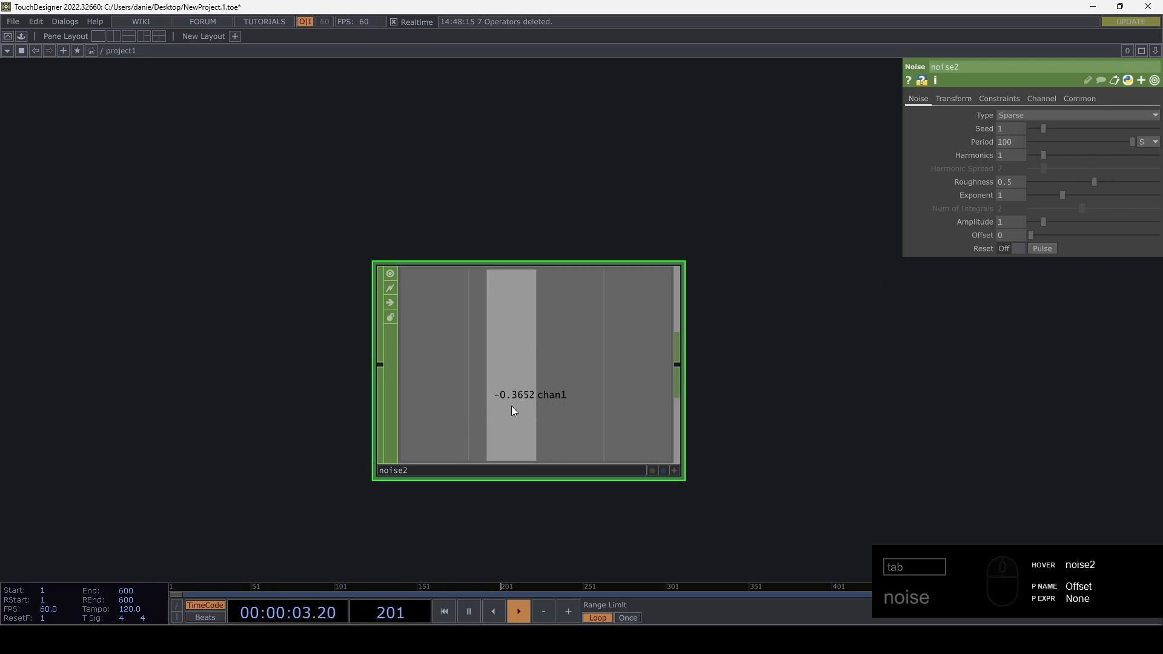
pyautogui.moveTo(769, 379); pyautogui.dragTo(535, 379)
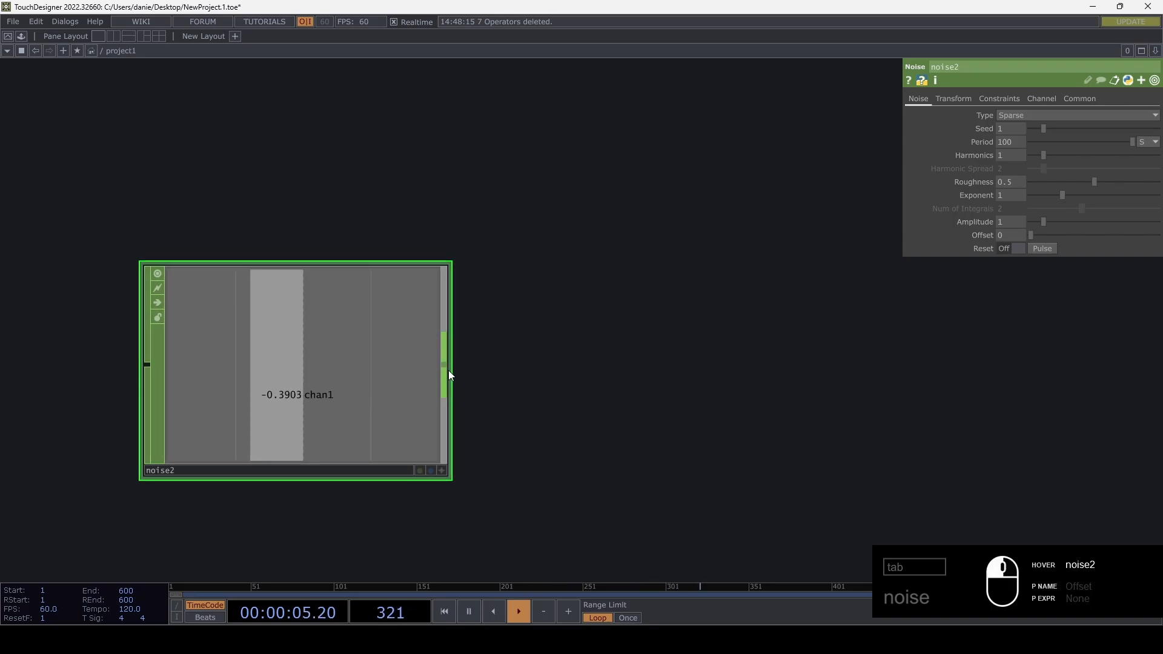
# - Add a Math CHOP fed by the Noise CHOP and set its Channel Pre OP to Positive
pyautogui.press('Tab')
pyautogui.write('mat')
pyautogui.click(637, 290)
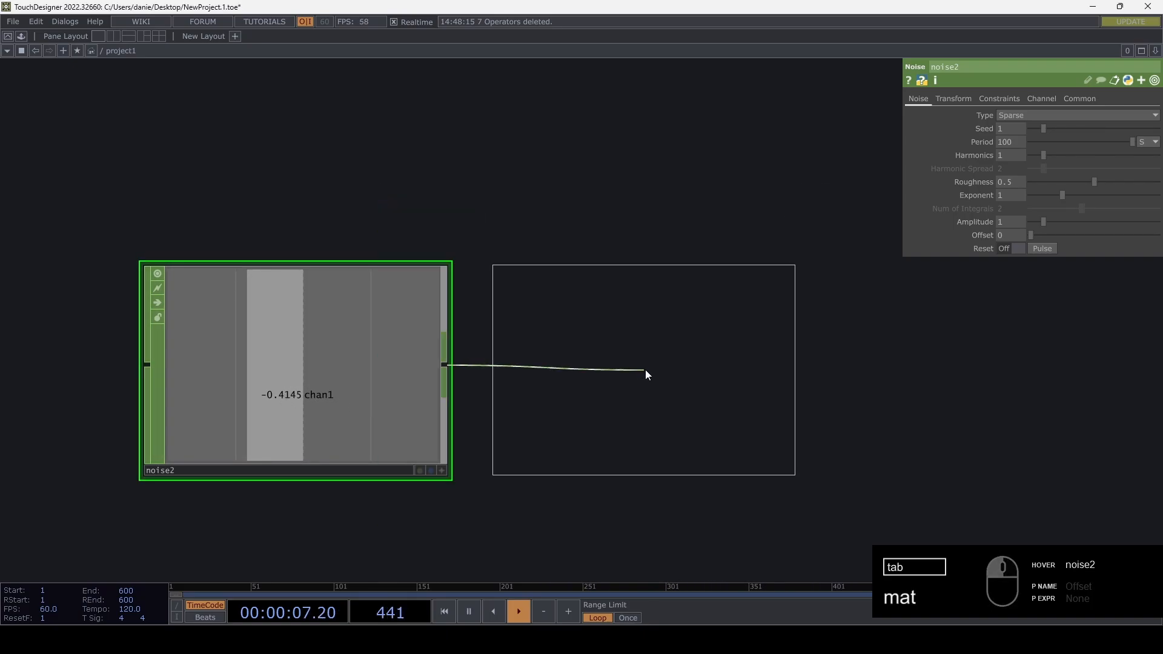
pyautogui.click(646, 370)
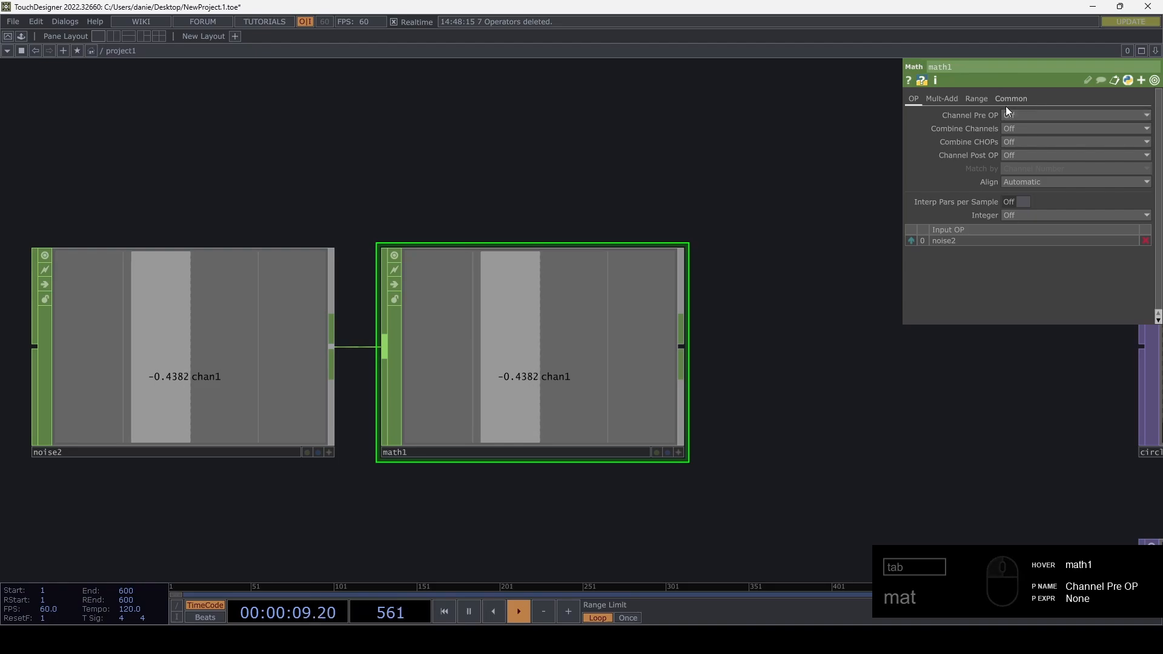
pyautogui.click(1029, 127)
pyautogui.click(1027, 153)
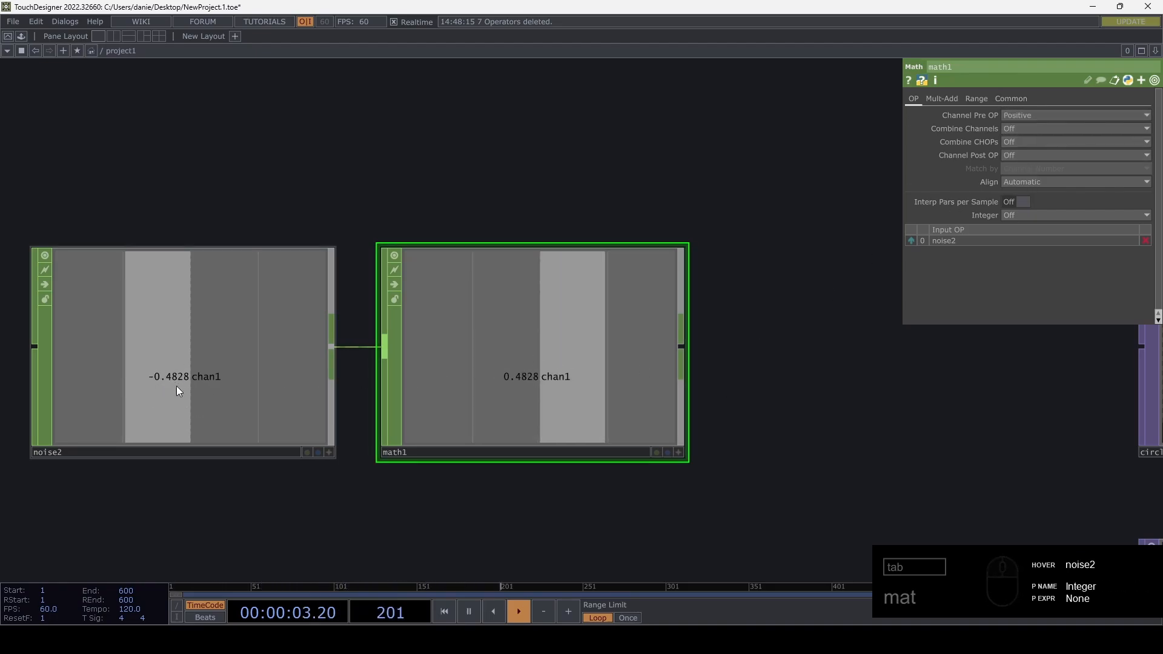
# - Set the upper To Range value of the Math CHOP to 0.5
pyautogui.scroll(-4, 476, 436)
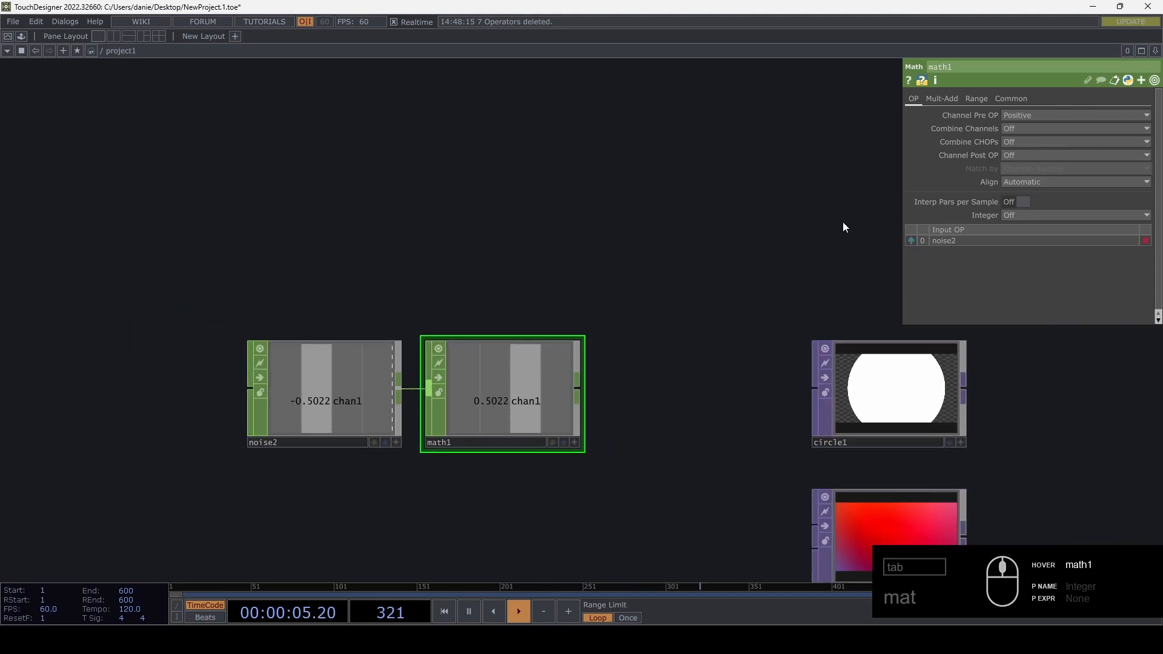
pyautogui.click(977, 98)
pyautogui.moveTo(1106, 128); pyautogui.dragTo(1089, 118, button='middle')
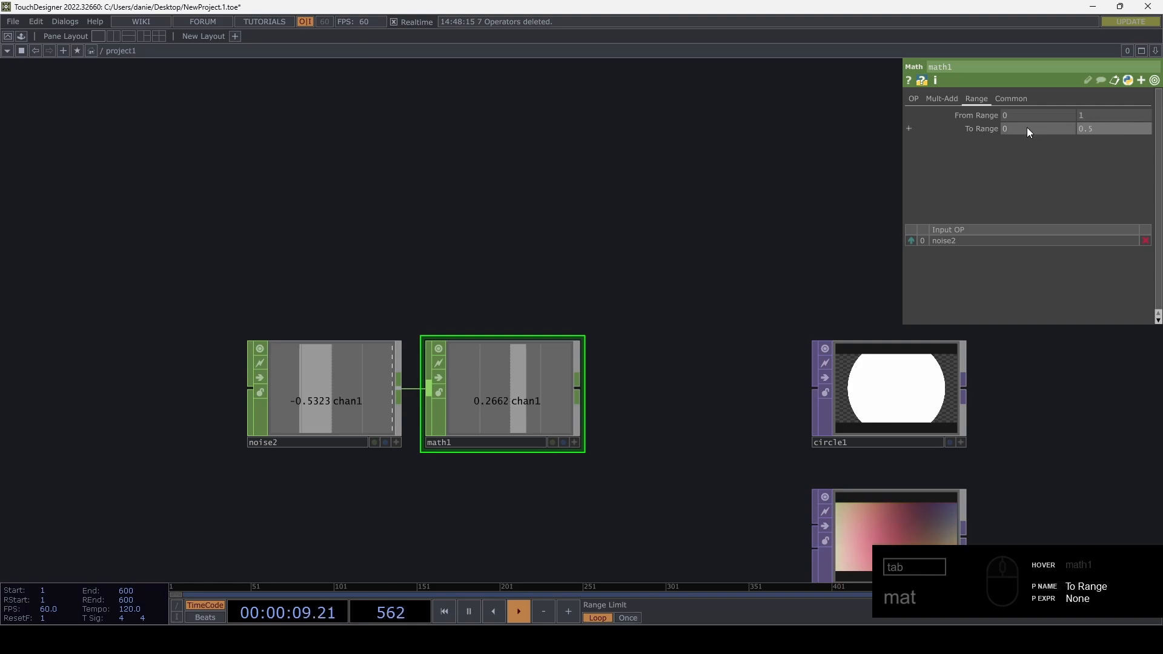
# - Drive both radius values of the Circle TOP with the Math CHOP's chan1 as a CHOP reference
pyautogui.moveTo(707, 275); pyautogui.dragTo(672, 298, button='middle')
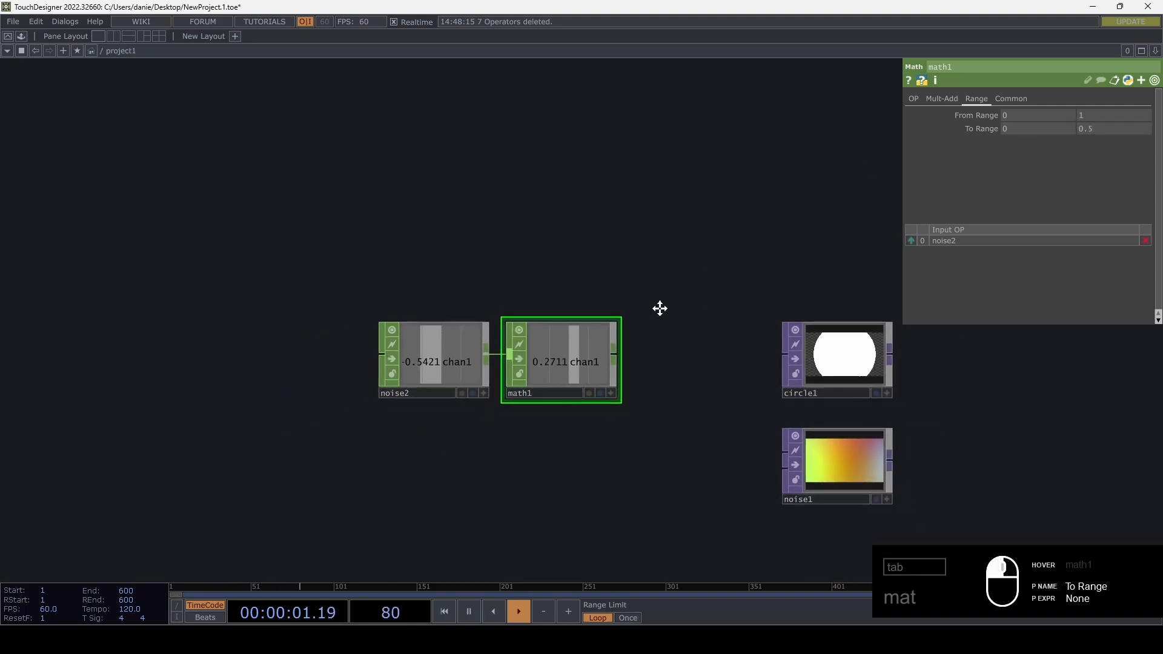
pyautogui.moveTo(660, 309); pyautogui.dragTo(521, 229)
pyautogui.click(677, 299)
pyautogui.moveTo(386, 283); pyautogui.dragTo(407, 287, button='middle')
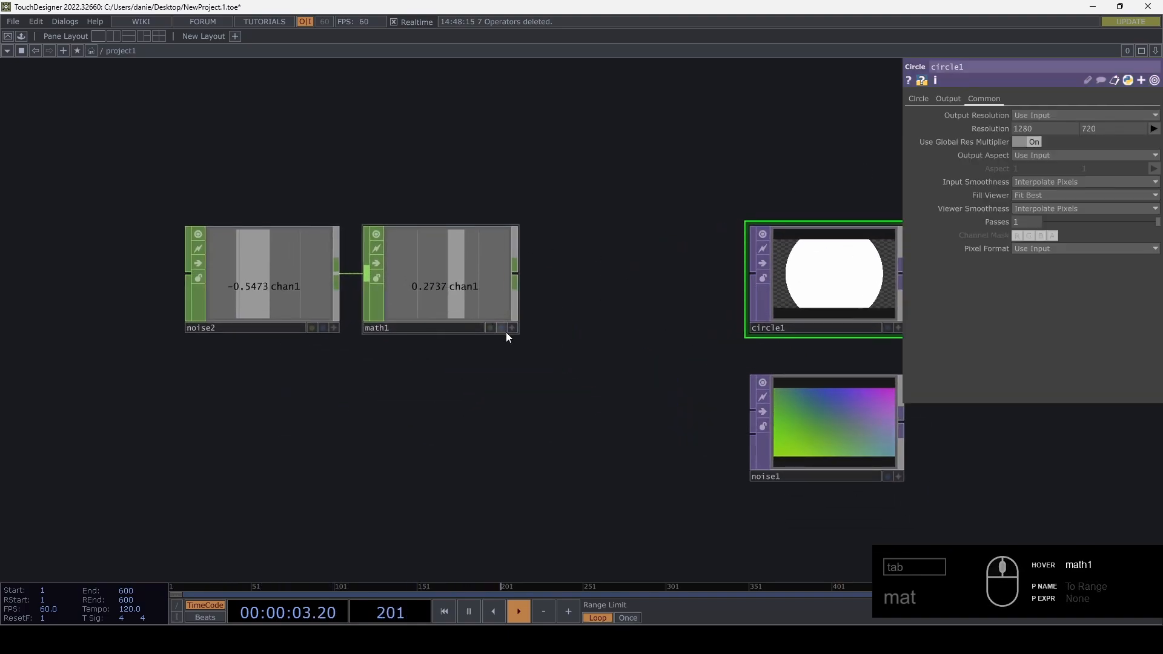
pyautogui.click(914, 96)
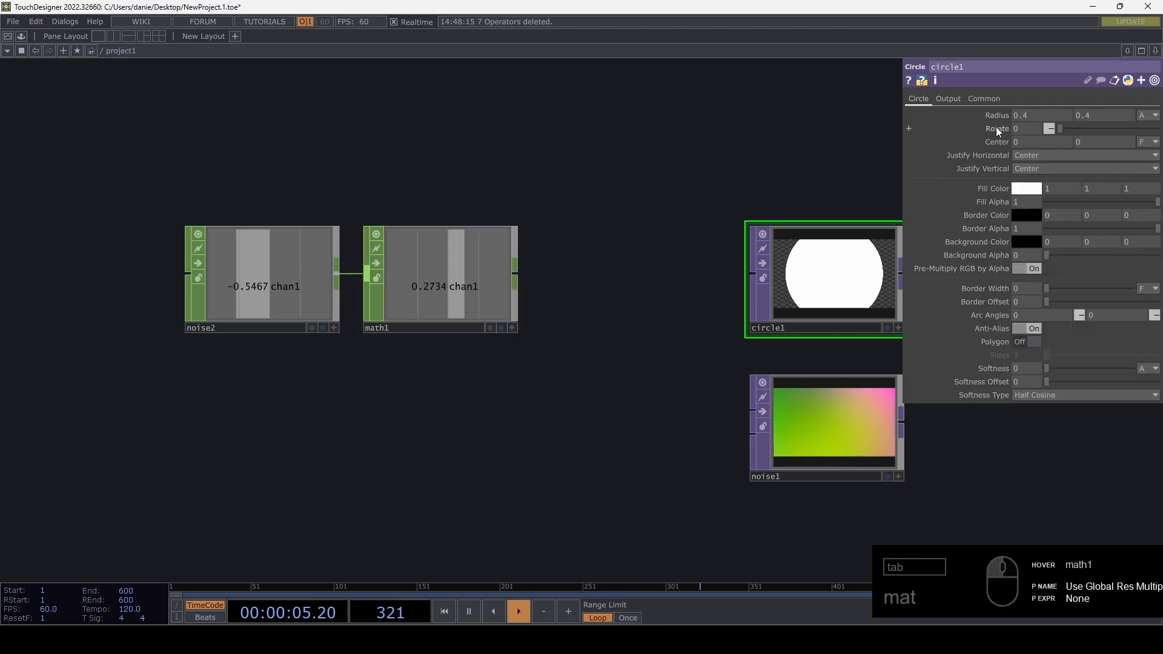
pyautogui.click(512, 328)
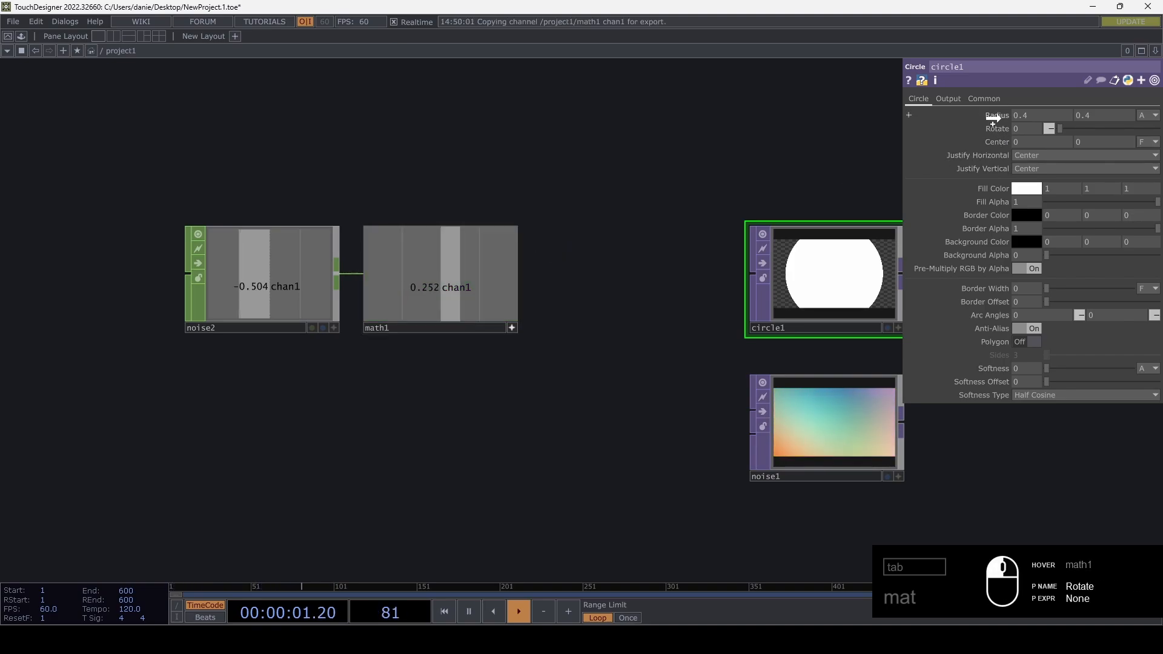
pyautogui.moveTo(984, 115); pyautogui.dragTo(999, 113)
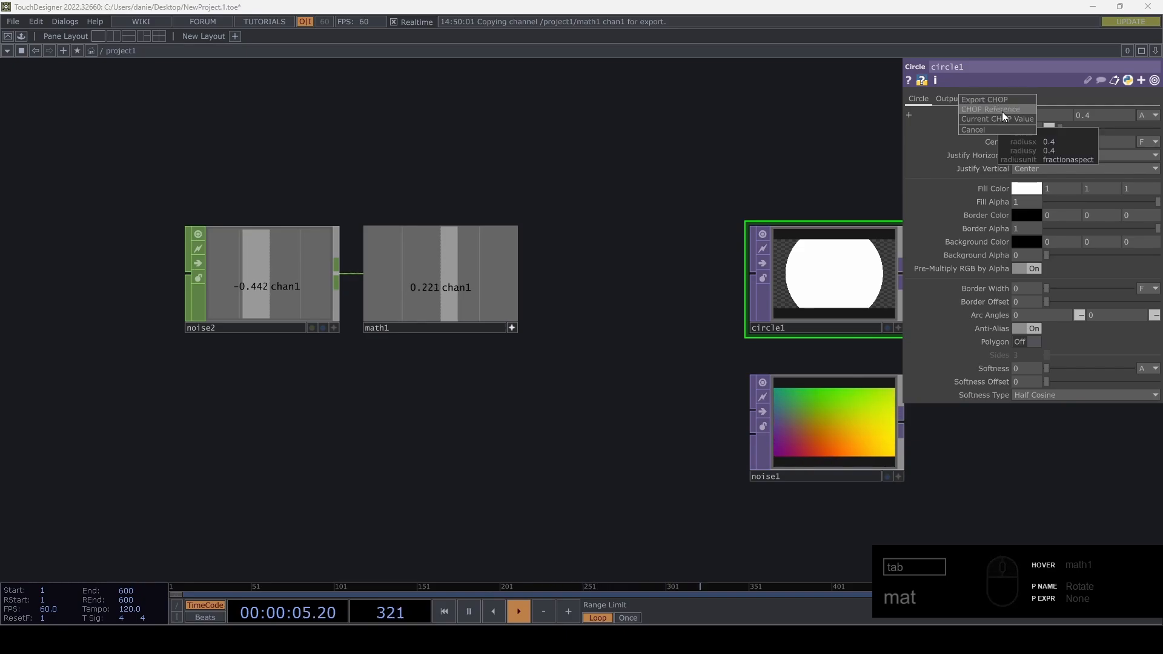
pyautogui.click(1001, 111)
# - Add a Displace TOP in the empty space to the right of the circle node
pyautogui.moveTo(666, 205); pyautogui.dragTo(369, 304)
pyautogui.scroll(10, 697, 252)
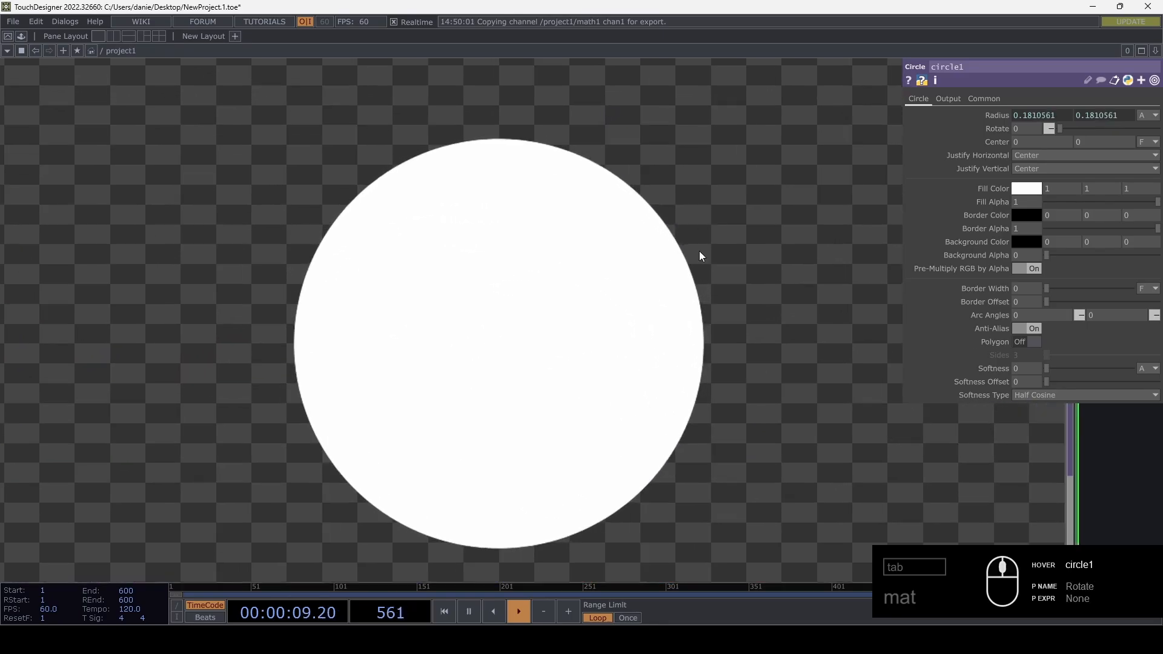
pyautogui.scroll(-10, 680, 260)
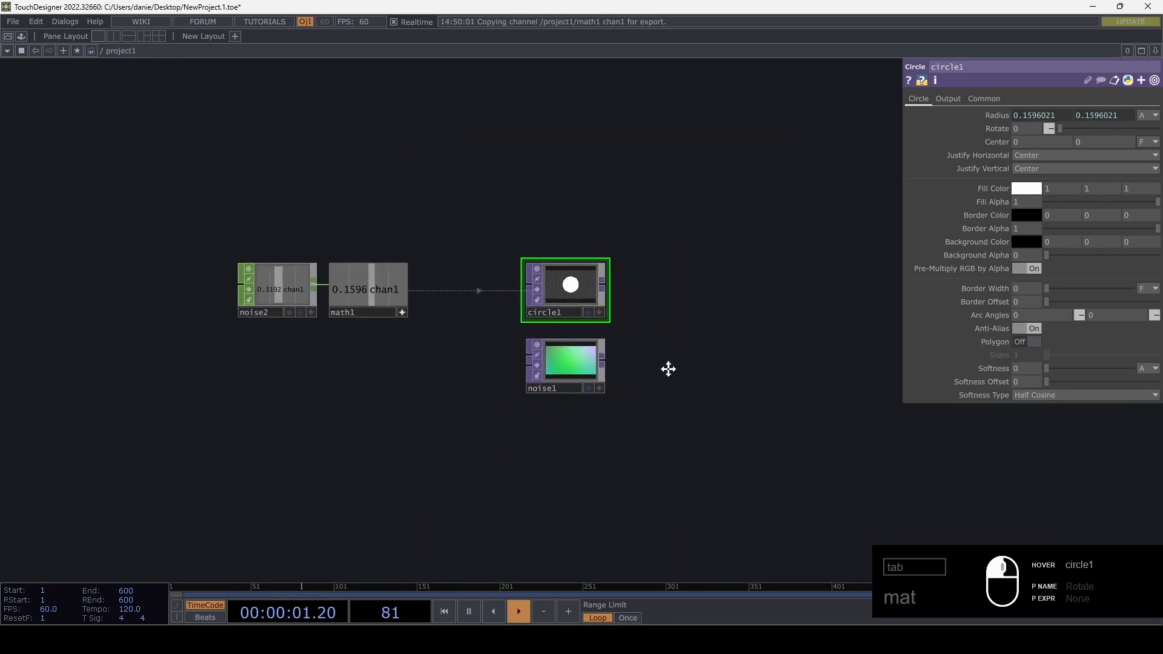
pyautogui.press('Tab')
pyautogui.click(525, 154)
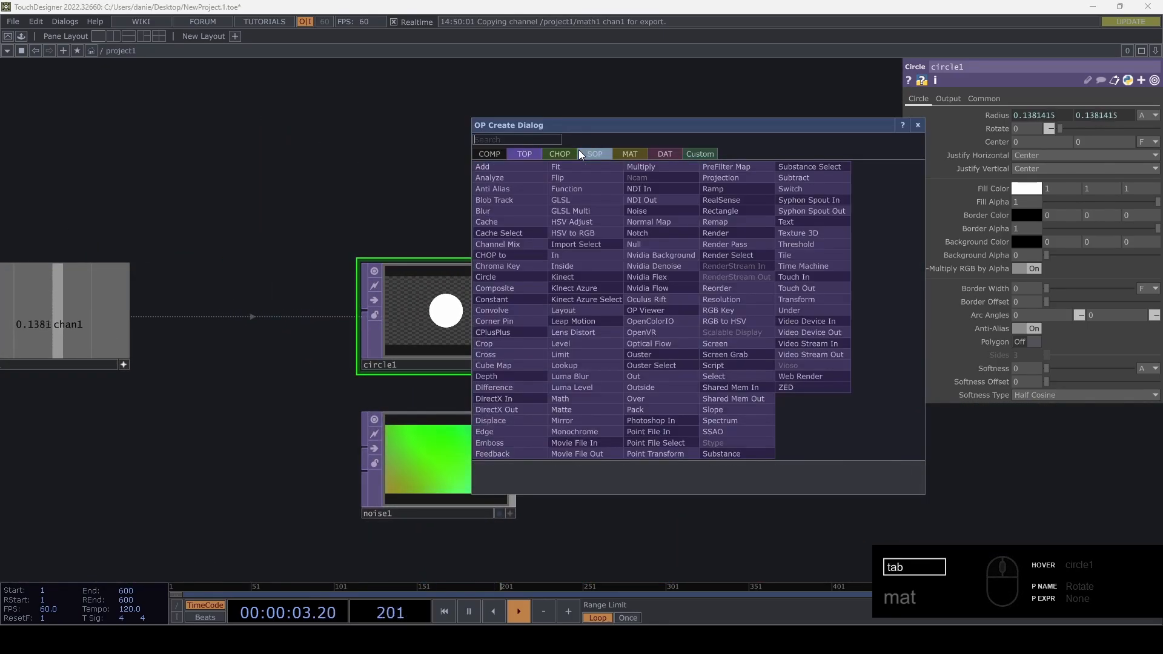
pyautogui.write('d')
pyautogui.click(526, 419)
pyautogui.click(685, 314)
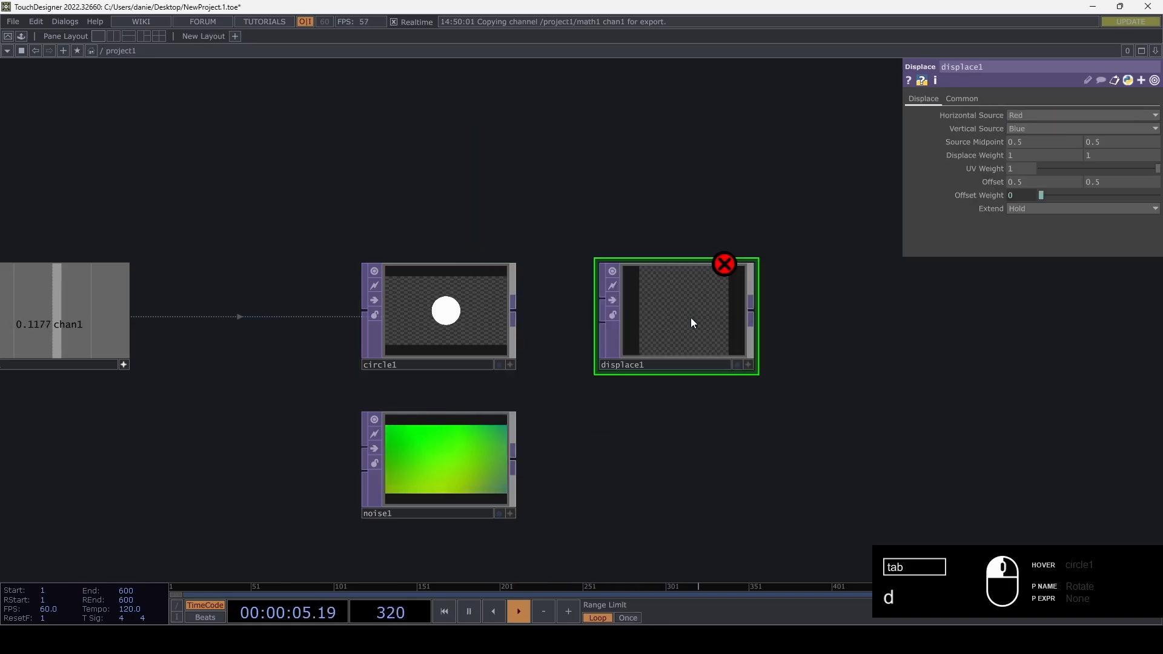
# - Connect the circle to the Displace TOP's first input and the Noise TOP to its second, and set both displace weights to 0.1
pyautogui.moveTo(512, 312); pyautogui.dragTo(602, 300)
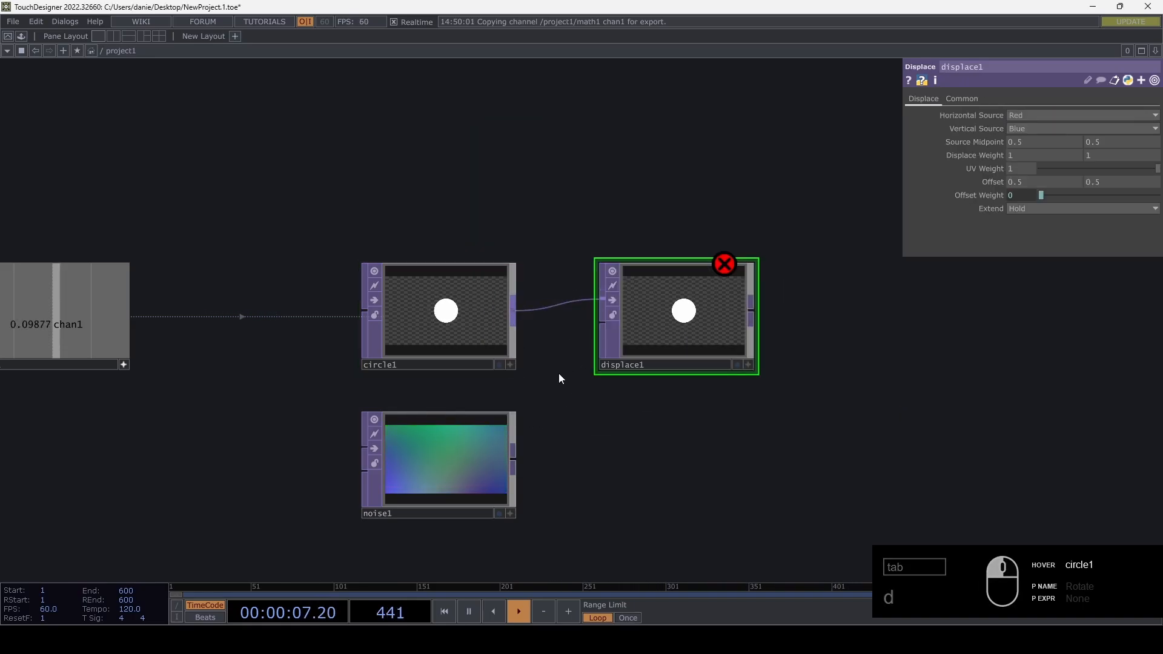
pyautogui.moveTo(518, 465); pyautogui.dragTo(602, 322)
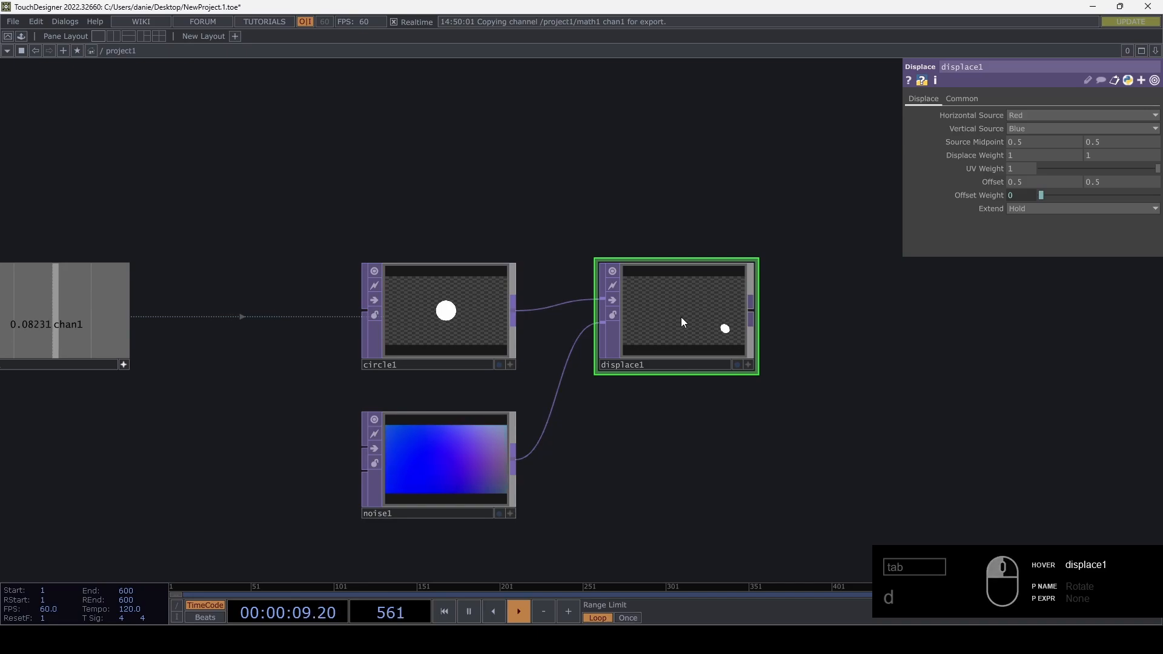
pyautogui.moveTo(997, 155); pyautogui.dragTo(989, 136, button='middle')
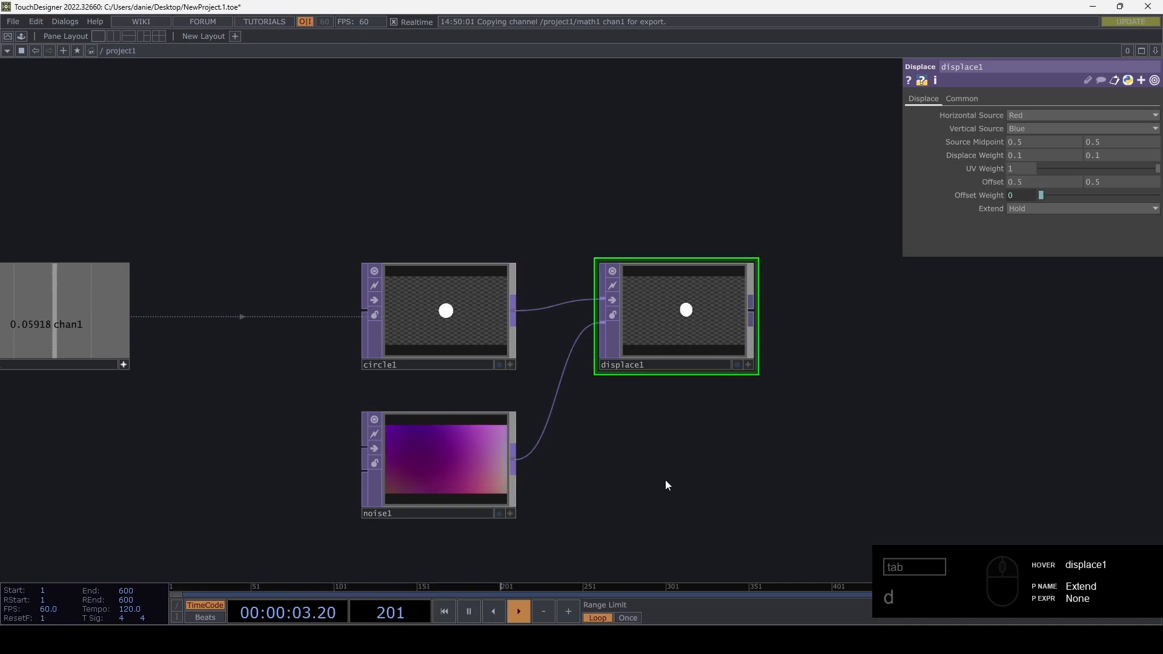
# - Duplicate the Displace TOP below the original with the same inputs and set the copy's displace weights to 0.5
pyautogui.moveTo(665, 376); pyautogui.dragTo(627, 292)
pyautogui.hotkey('ctrl', 'c')
pyautogui.hotkey('ctrl', 'v')
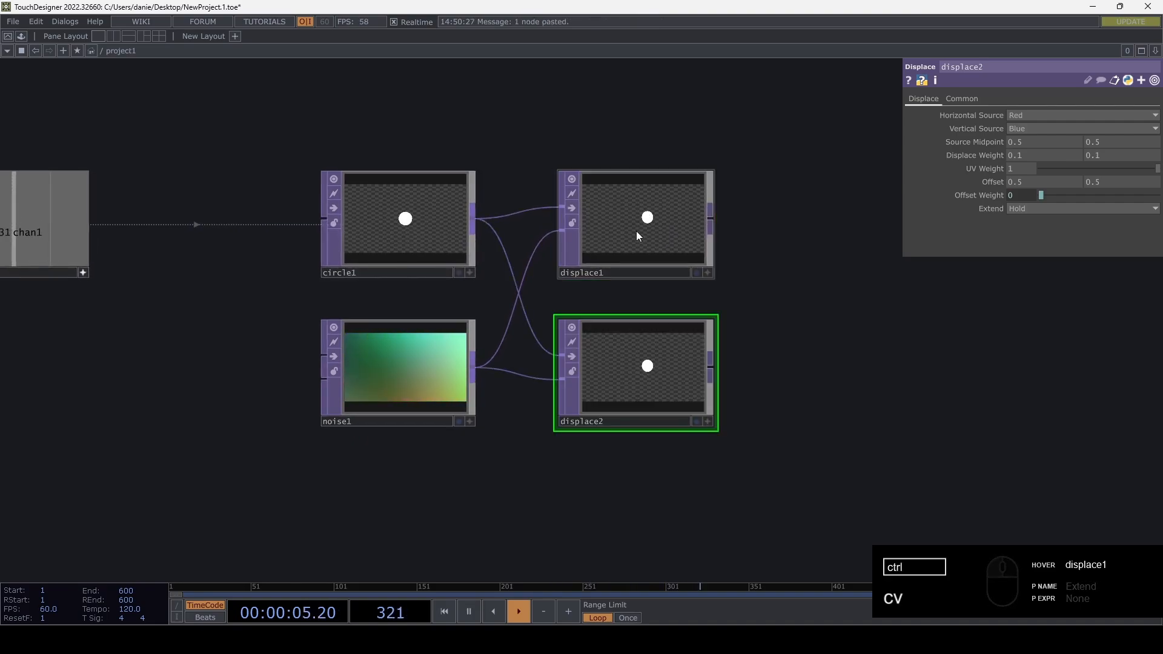
pyautogui.click(649, 220)
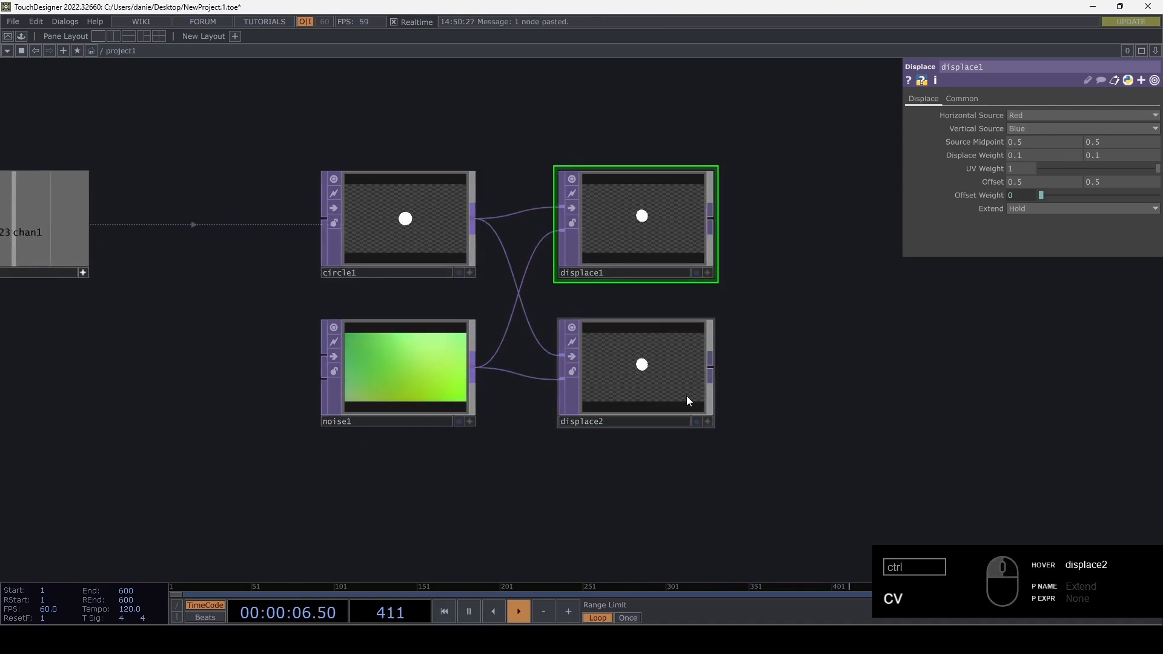
pyautogui.click(633, 373)
pyautogui.moveTo(987, 158); pyautogui.dragTo(991, 131, button='middle')
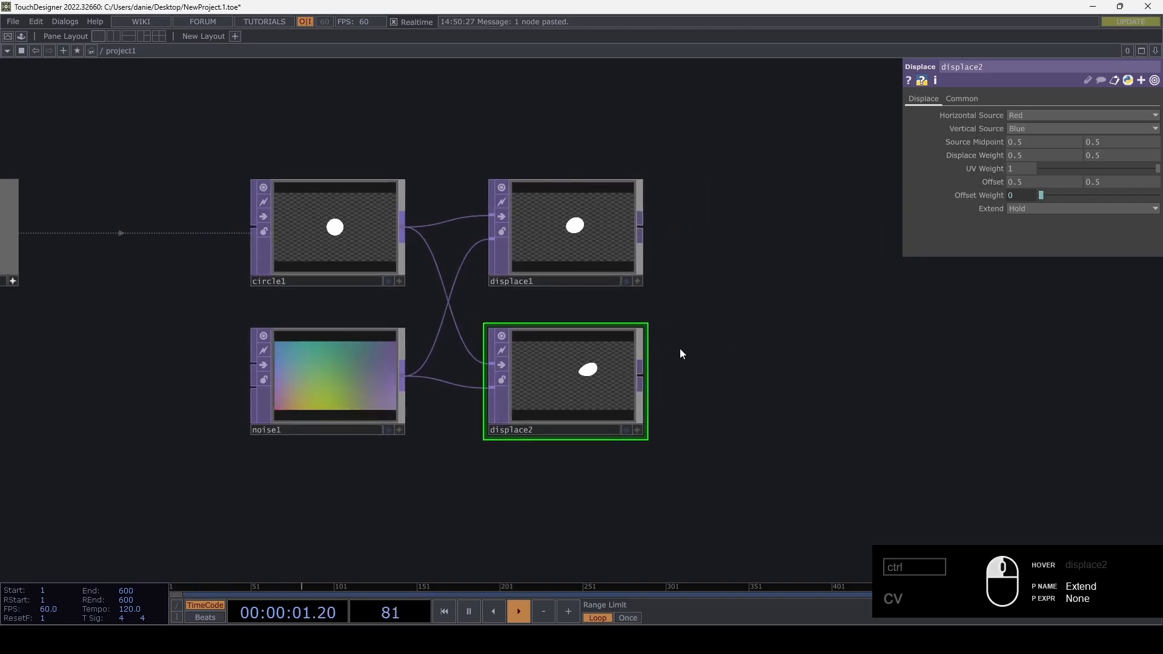
# - Add a Difference TOP and feed it the first Displace TOP as input 1 and the second as input 2
pyautogui.press('Tab')
pyautogui.write('diff')
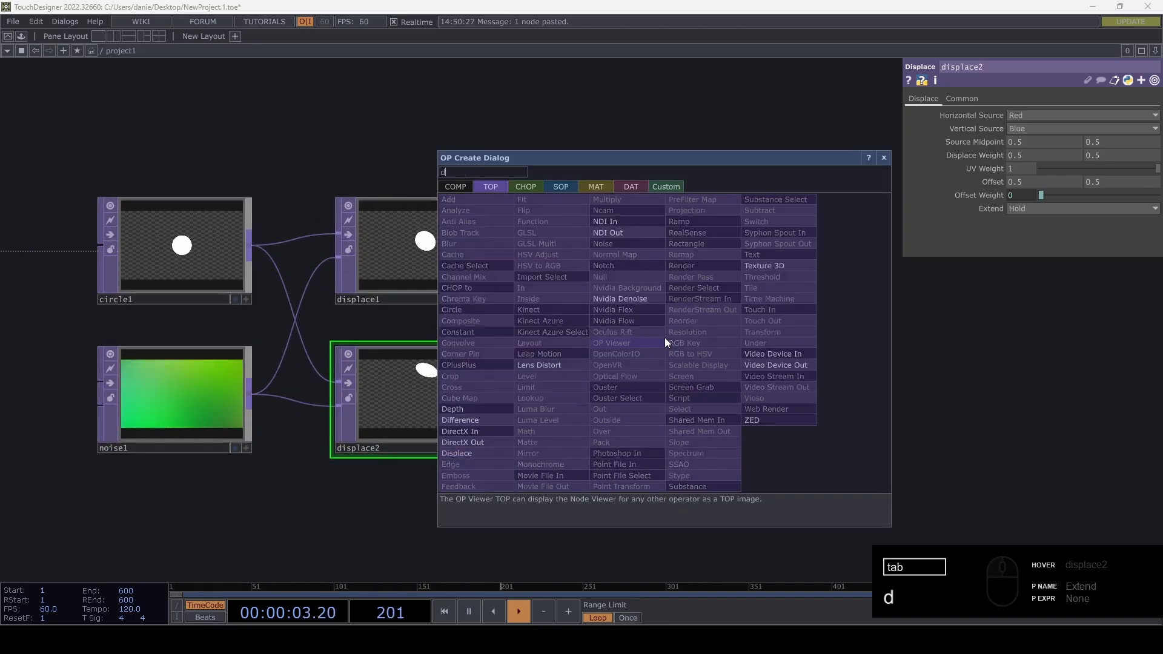
pyautogui.click(451, 420)
pyautogui.click(673, 336)
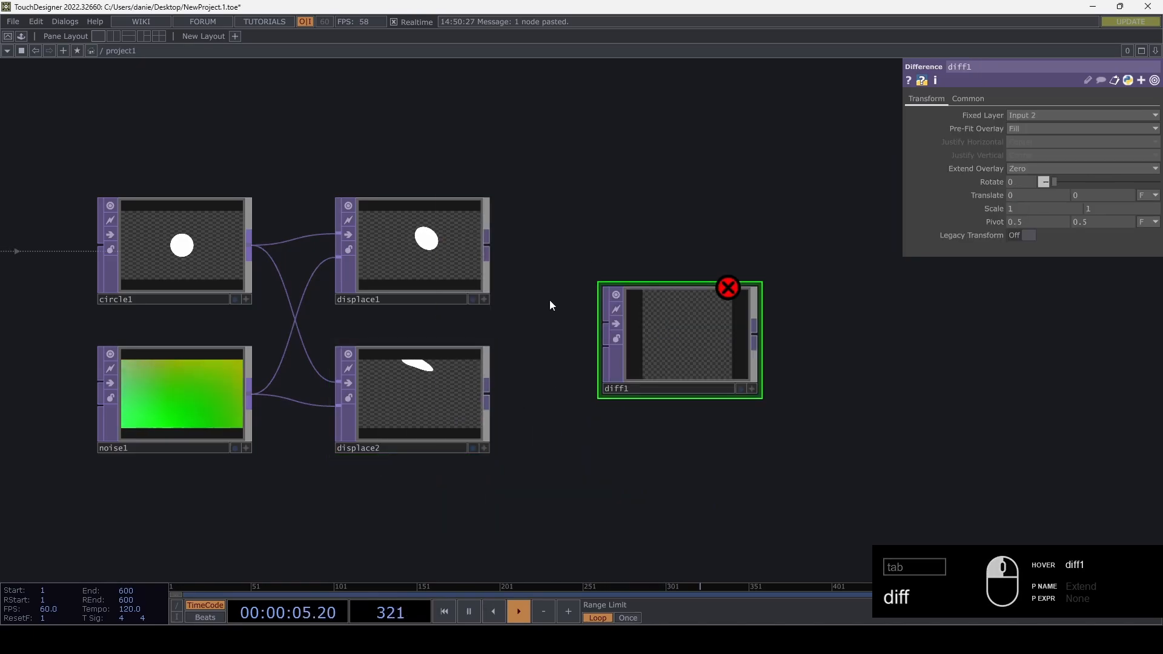
pyautogui.moveTo(487, 249); pyautogui.dragTo(609, 323)
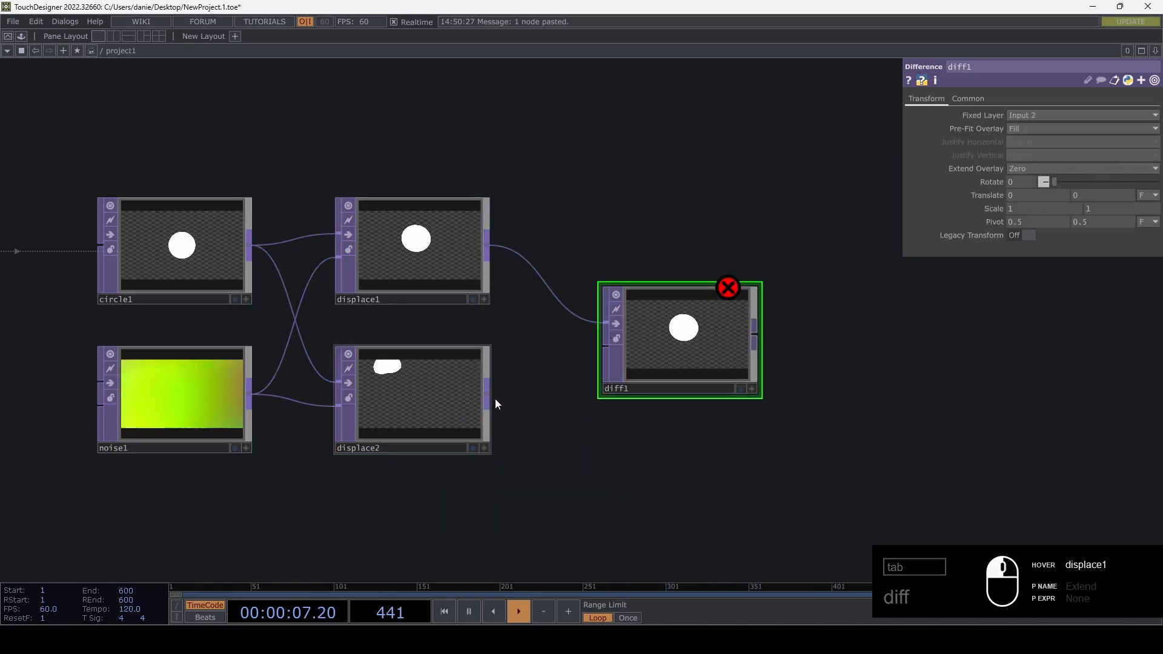
pyautogui.moveTo(487, 393); pyautogui.dragTo(606, 347)
# - Examine the Difference TOP's animated output up close
pyautogui.scroll(8, 685, 337)
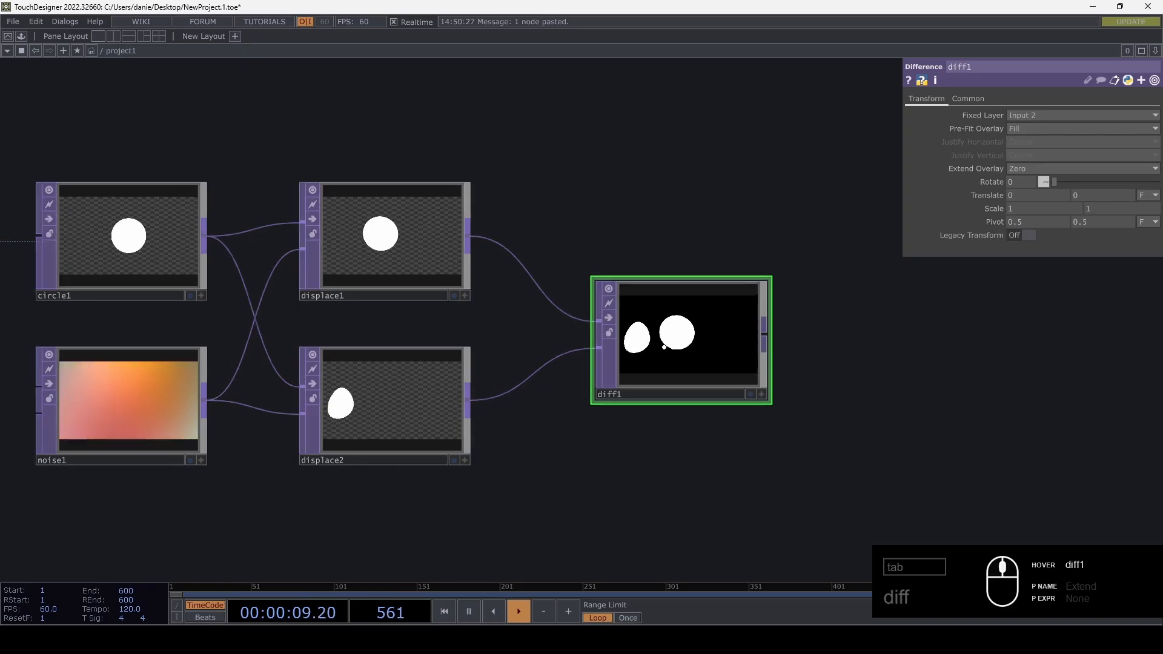
pyautogui.scroll(-10, 648, 358)
pyautogui.scroll(3, 639, 362)
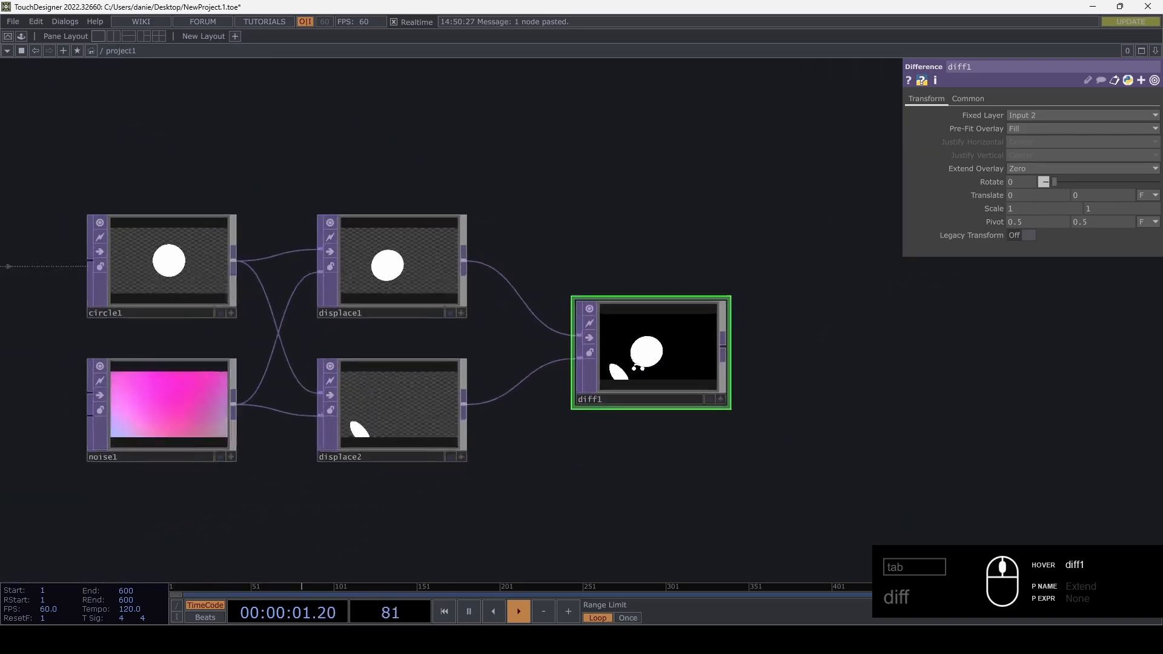
pyautogui.scroll(-4, 641, 362)
pyautogui.scroll(10, 645, 363)
pyautogui.scroll(-5, 642, 363)
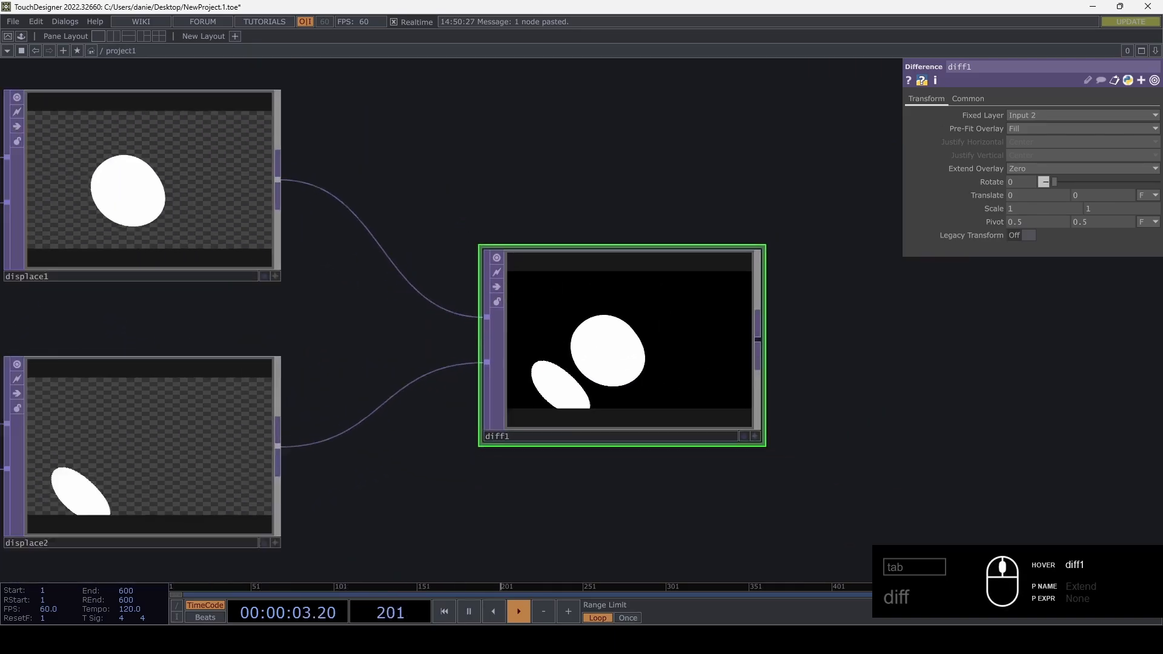
pyautogui.scroll(12, 527, 334)
pyautogui.scroll(-12, 526, 334)
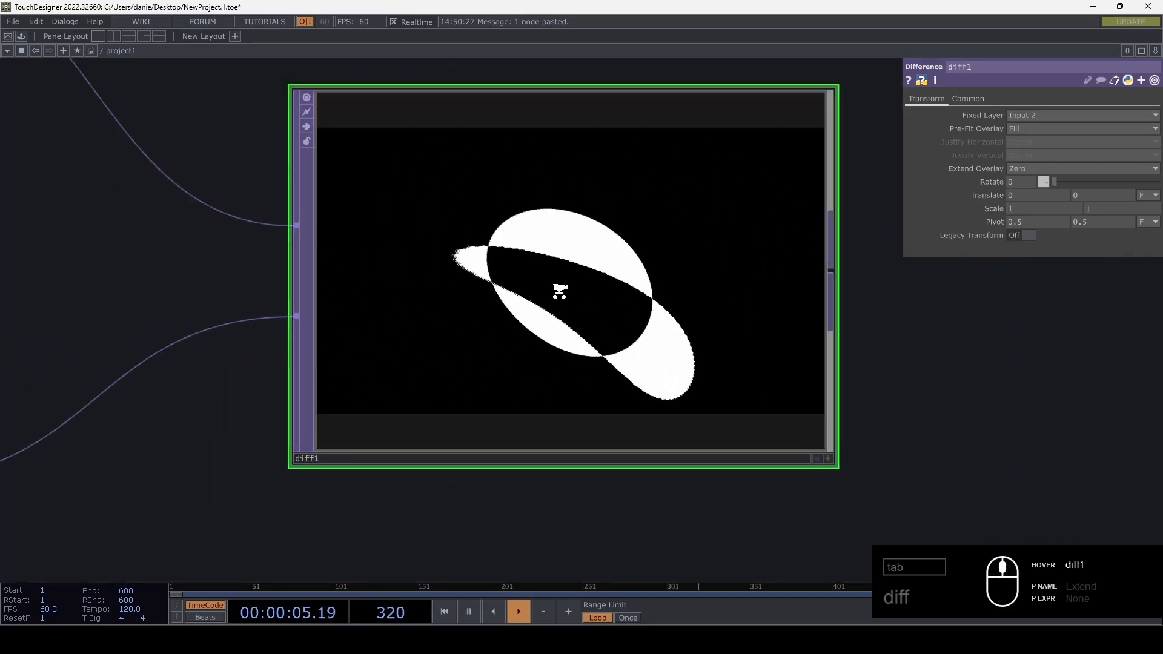
# - Add a Null TOP fed by the Difference TOP, leaving a wide gap between the two nodes
pyautogui.press('n')
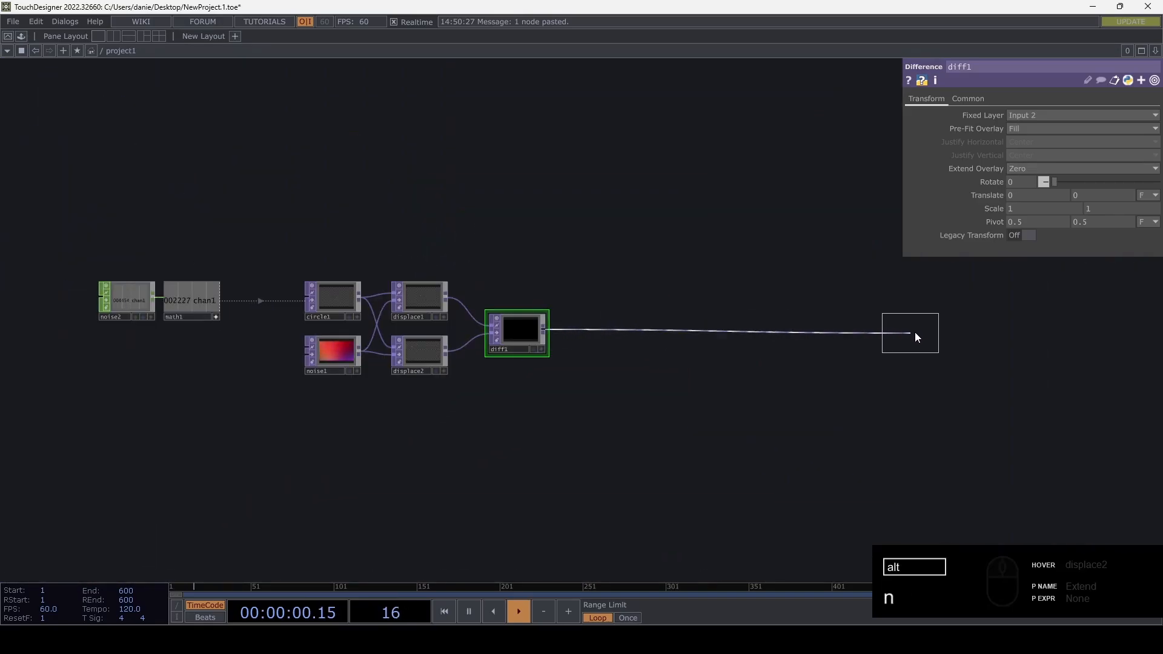
pyautogui.click(976, 332)
pyautogui.moveTo(738, 412); pyautogui.dragTo(641, 373)
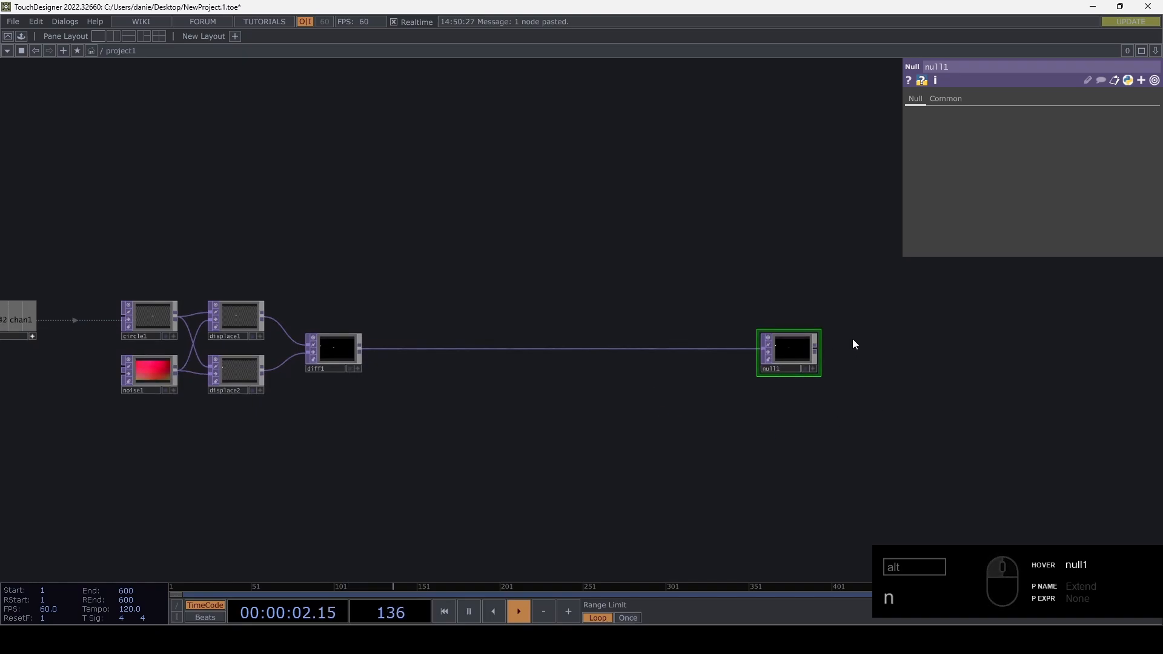
# - Show the Null TOP's output as the network background by enabling its display flag
pyautogui.scroll(8, 804, 355)
pyautogui.scroll(2, 812, 382)
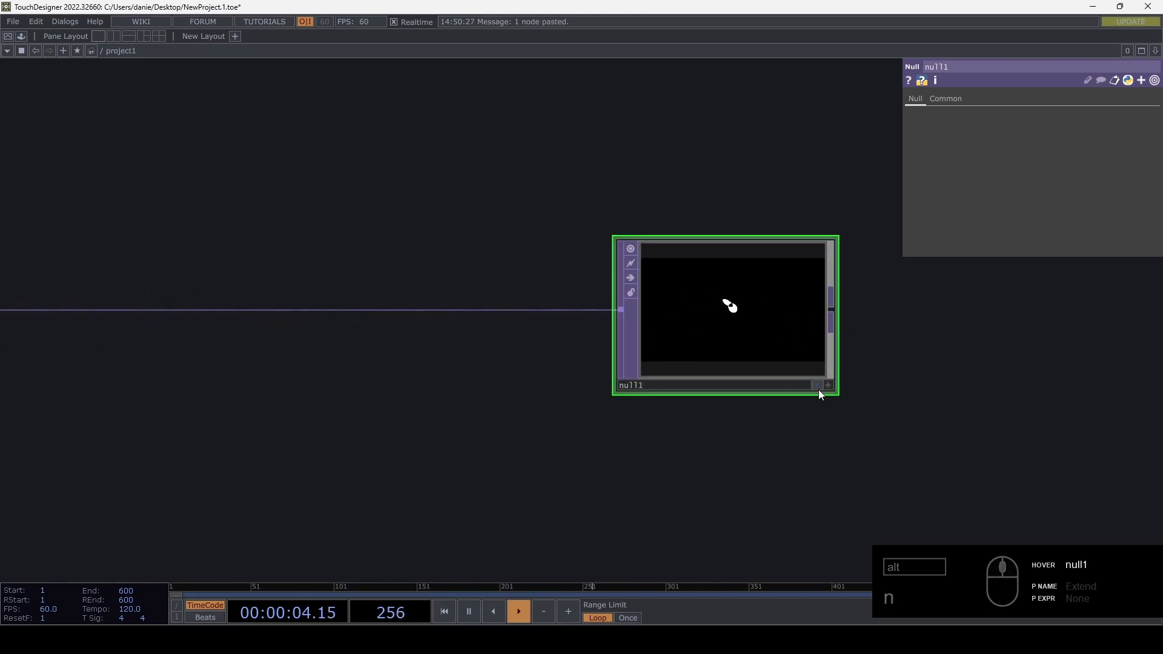
pyautogui.click(815, 384)
pyautogui.scroll(-5, 533, 297)
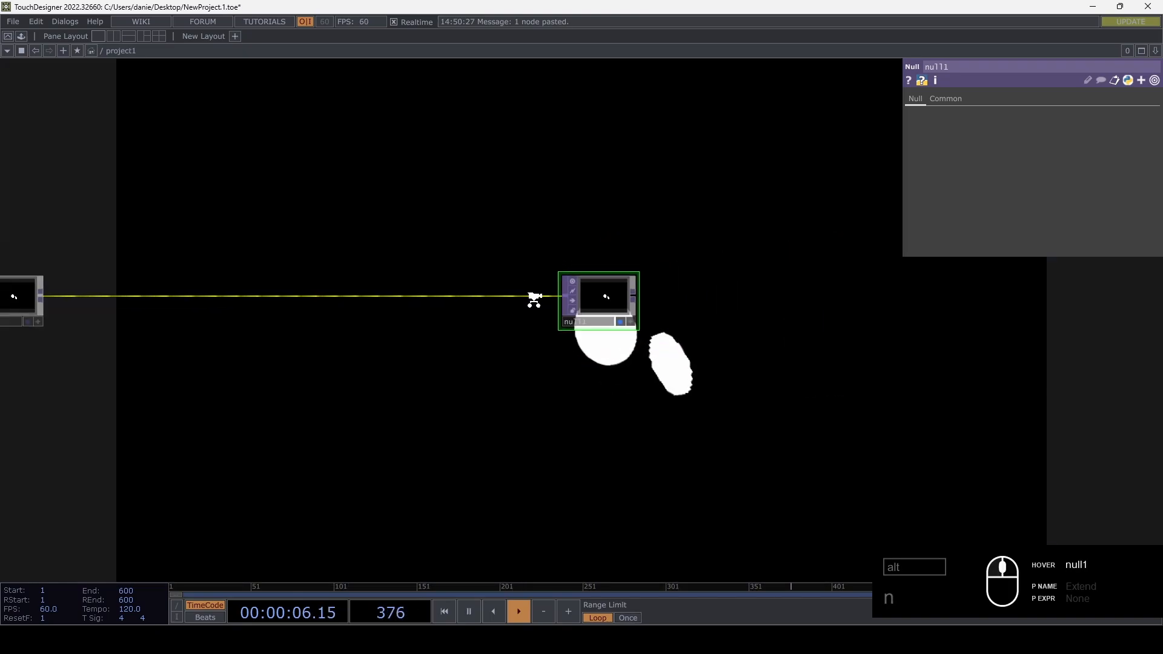
# - Split the layout into a wide network pane and a narrower pane beside it that shows only the output image
pyautogui.click(114, 36)
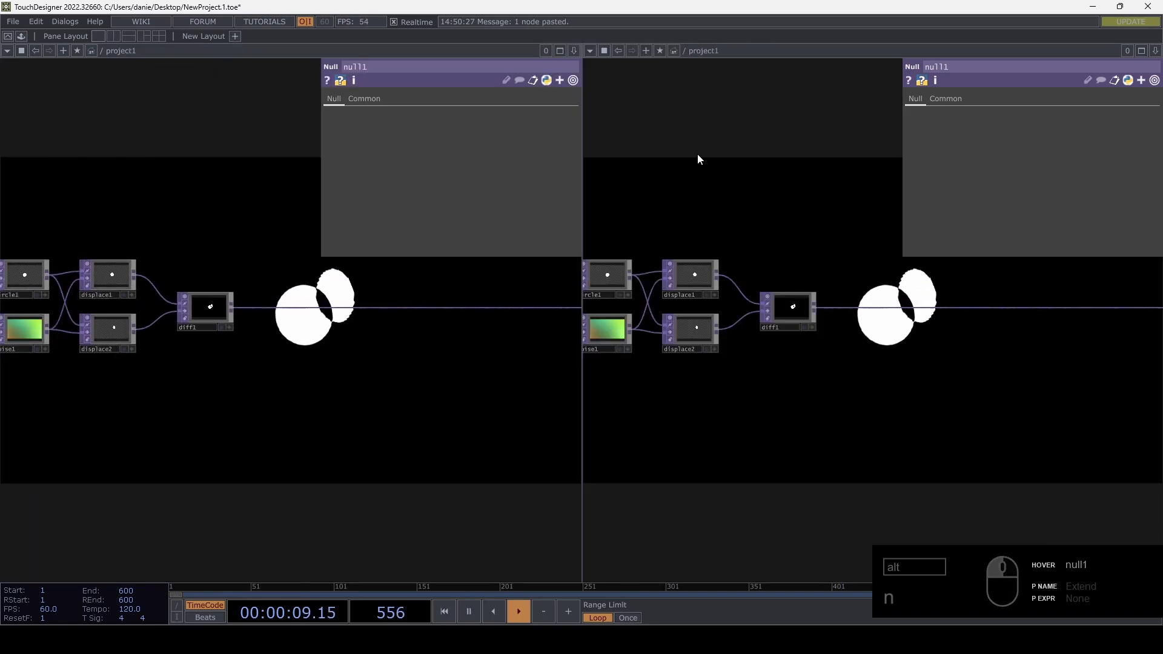
pyautogui.click(590, 50)
pyautogui.click(637, 100)
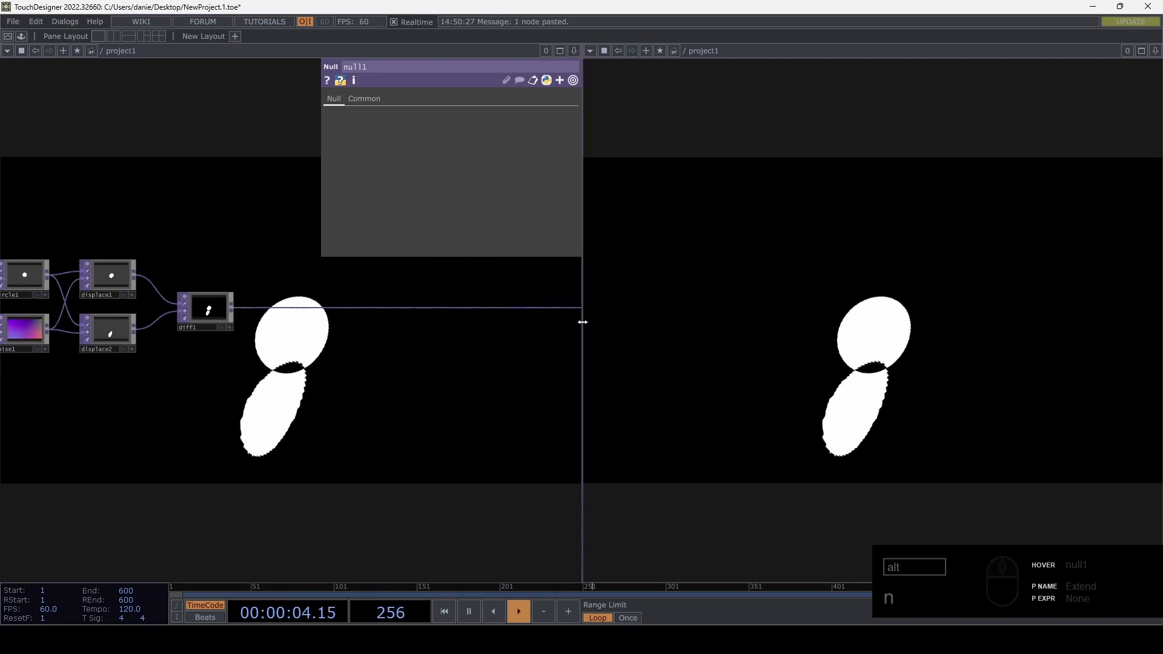
pyautogui.moveTo(583, 321); pyautogui.dragTo(841, 354)
# - Turn off the TOP backdrop in the network pane and widen the output preview pane slightly
pyautogui.rightClick(403, 385)
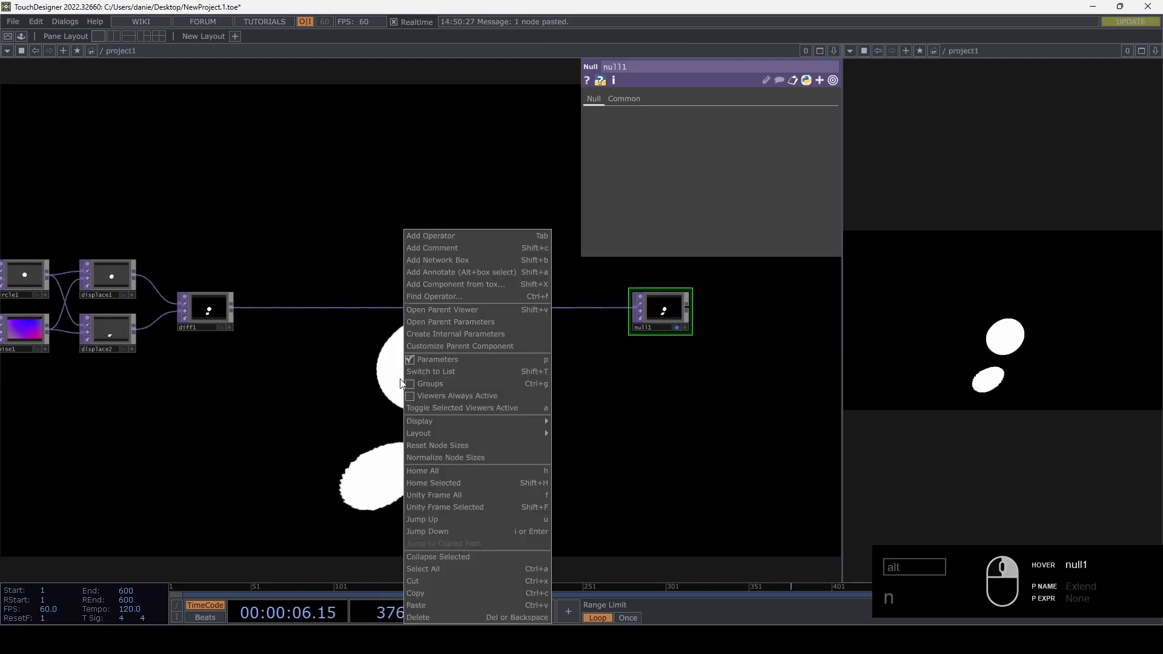
pyautogui.moveTo(534, 433)
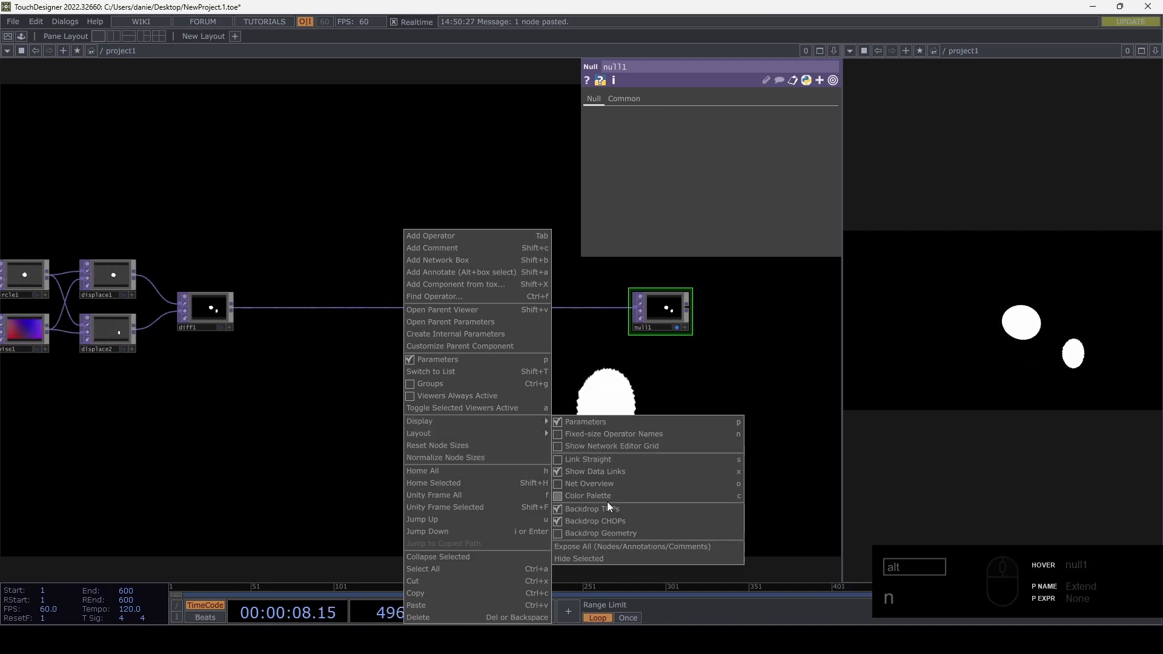
pyautogui.click(604, 507)
pyautogui.moveTo(499, 416); pyautogui.dragTo(515, 437)
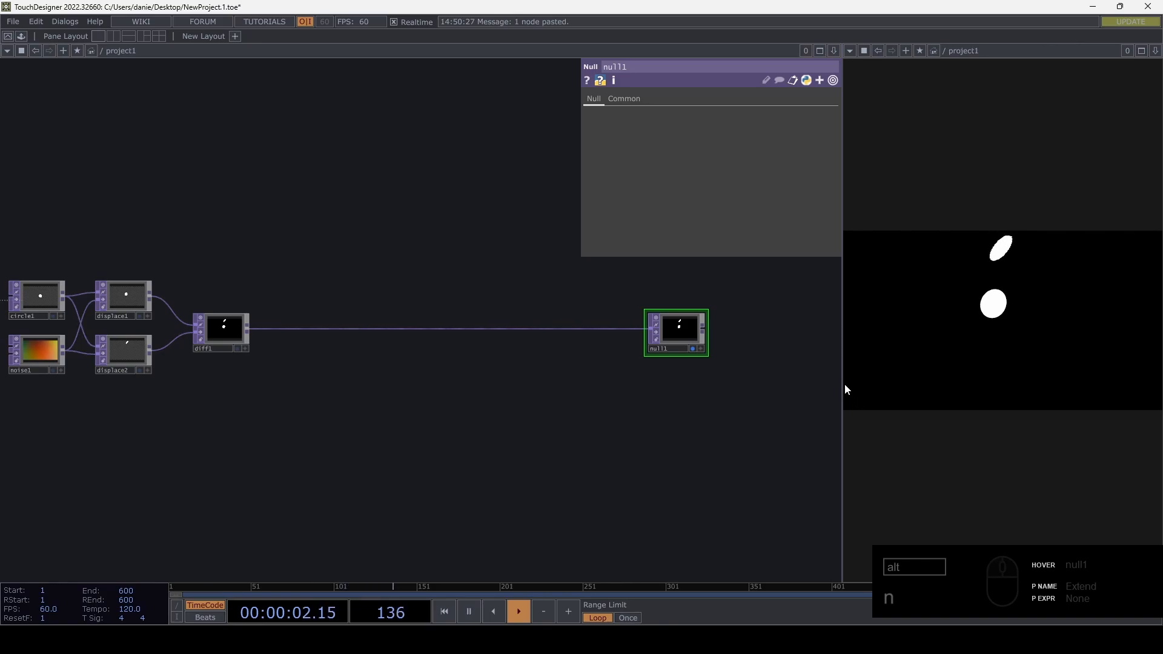
pyautogui.moveTo(843, 380); pyautogui.dragTo(802, 381)
# - Insert a Null TOP on the wire between the Difference TOP and the final Null TOP, spaced slightly away from the Difference TOP
pyautogui.moveTo(704, 431); pyautogui.dragTo(571, 458)
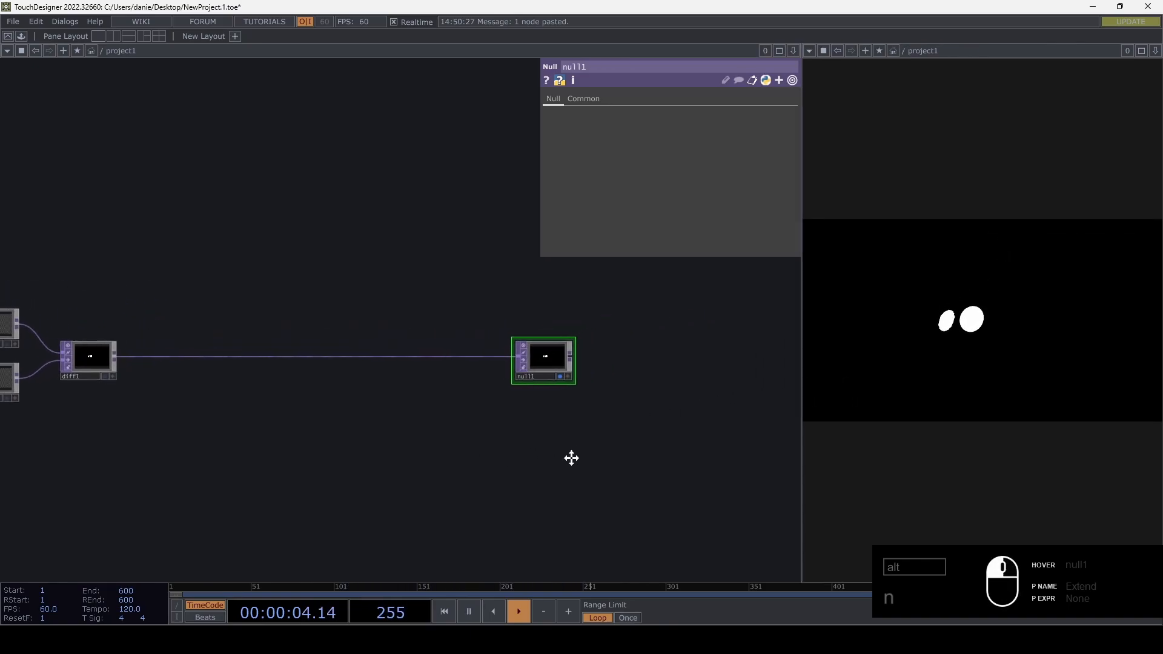
pyautogui.moveTo(373, 458); pyautogui.dragTo(625, 464)
pyautogui.scroll(3, 385, 435)
pyautogui.moveTo(385, 435); pyautogui.dragTo(281, 484)
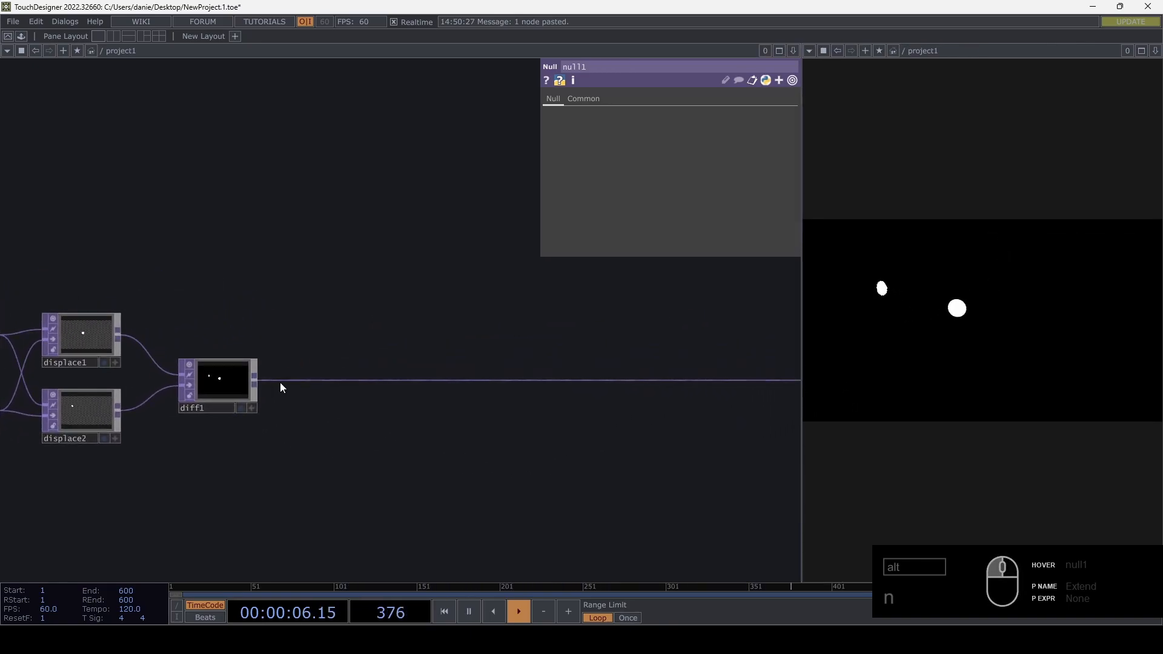
pyautogui.rightClick(309, 379)
pyautogui.rightClick(336, 380)
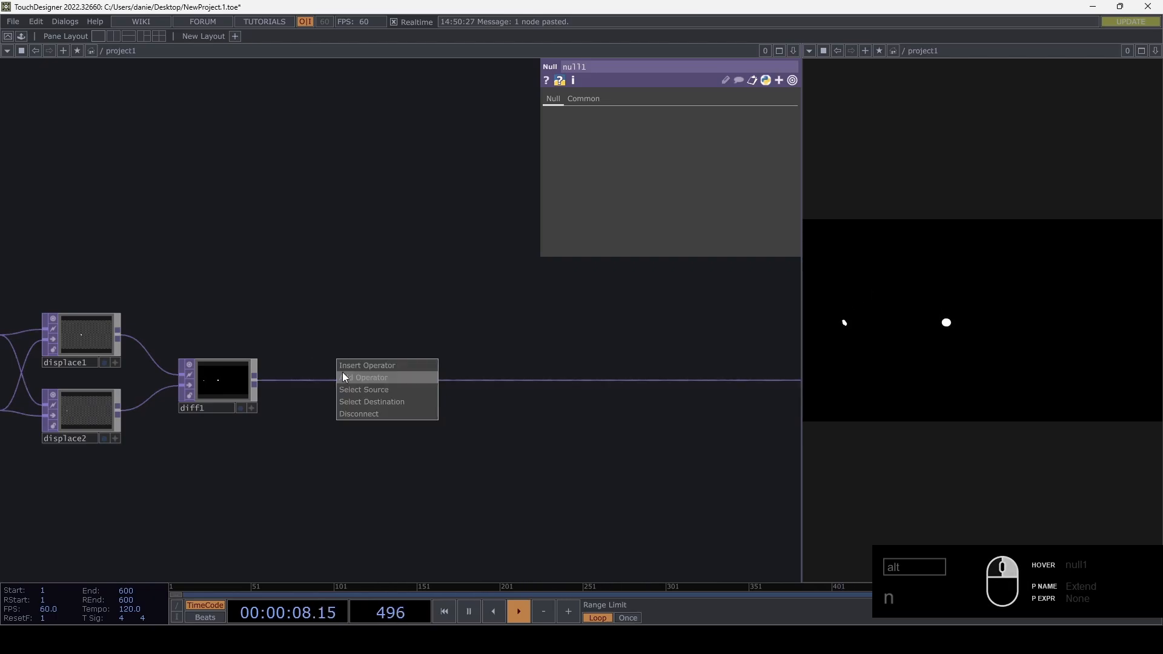
pyautogui.click(343, 376)
pyautogui.write('nu')
pyautogui.click(326, 307)
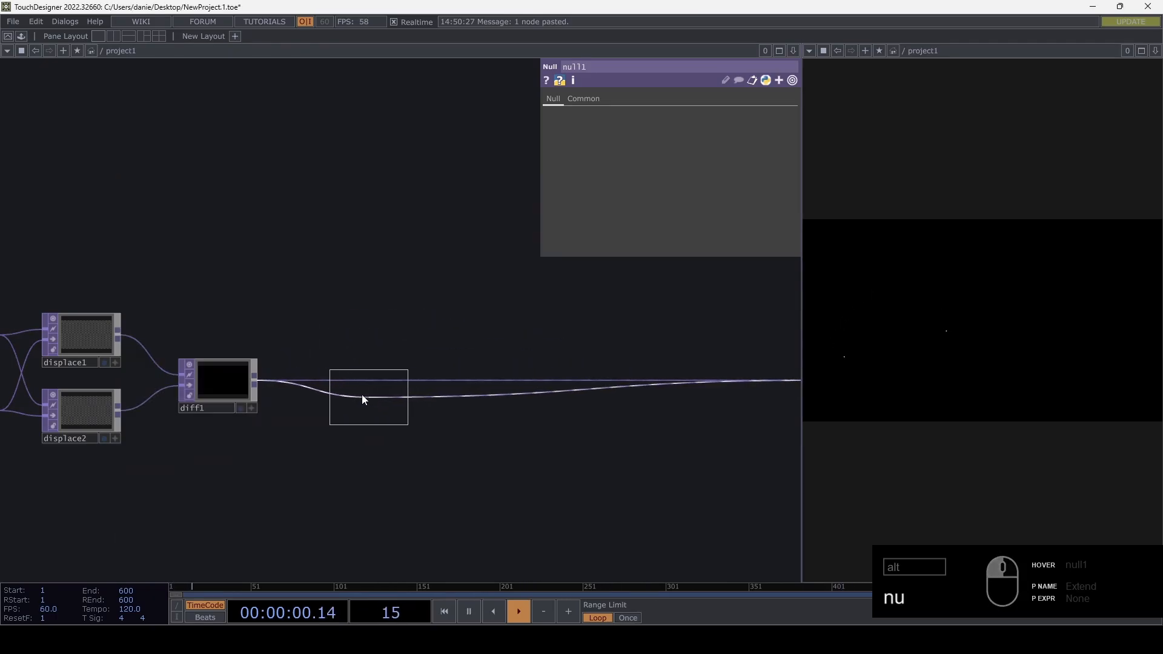
pyautogui.click(362, 398)
pyautogui.moveTo(355, 483); pyautogui.dragTo(388, 481)
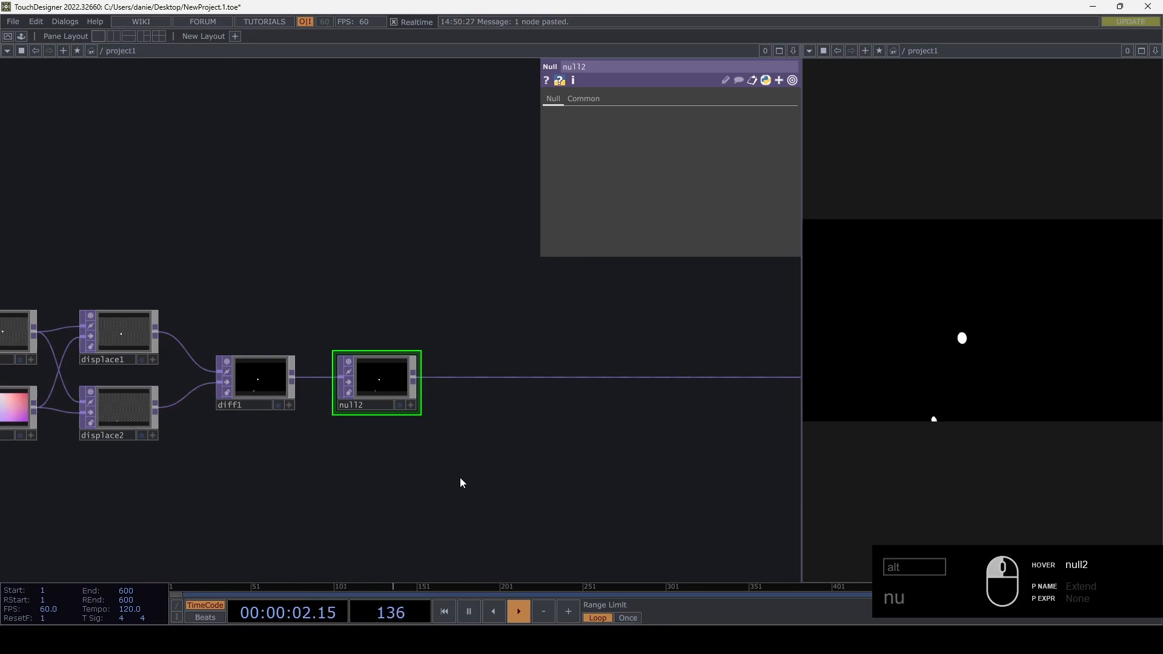
pyautogui.moveTo(469, 477); pyautogui.dragTo(358, 330)
pyautogui.moveTo(373, 408); pyautogui.dragTo(403, 408)
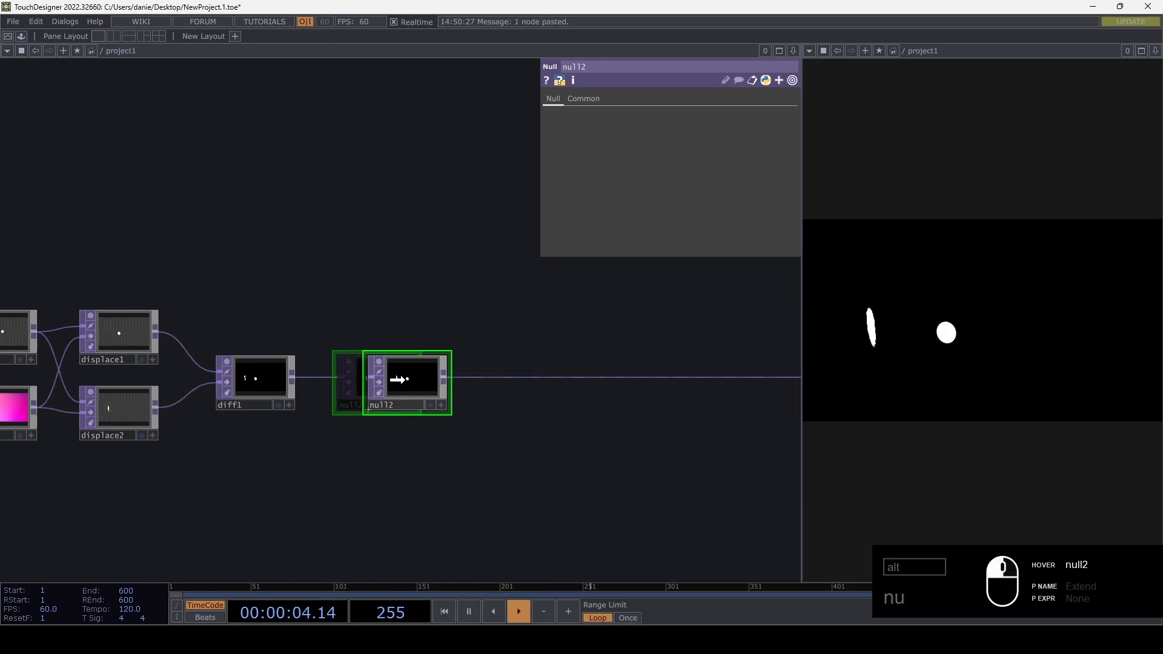
# - Collapse the newly inserted Null TOP into its own Base component
pyautogui.moveTo(460, 465); pyautogui.dragTo(426, 441)
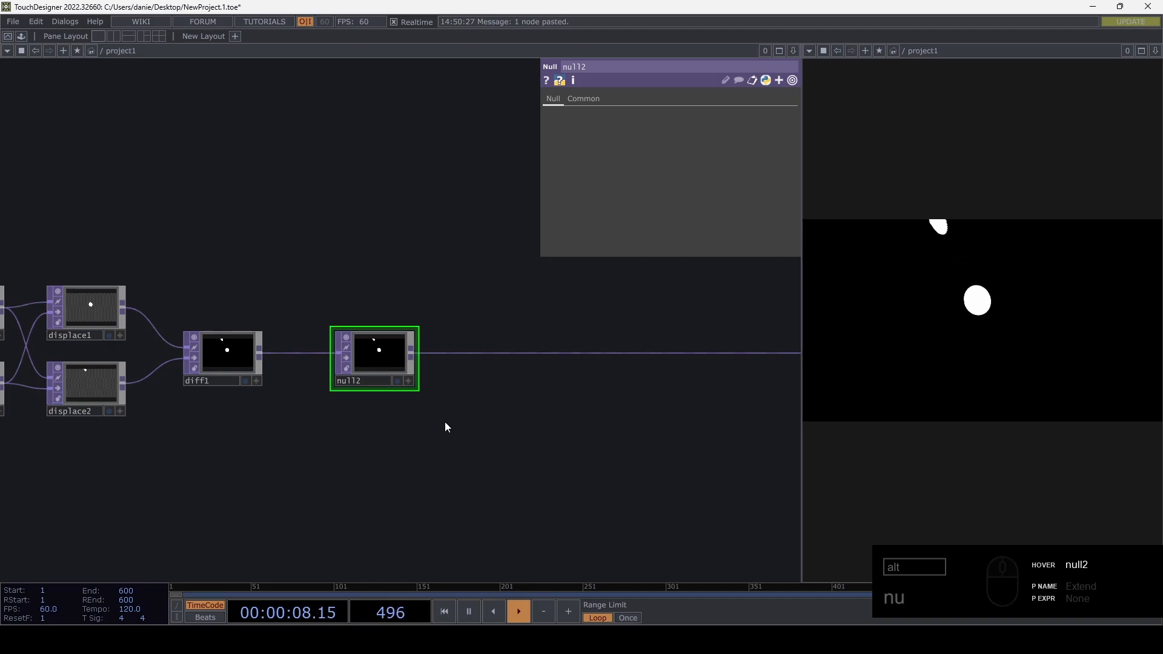
pyautogui.rightClick(445, 427)
pyautogui.click(502, 559)
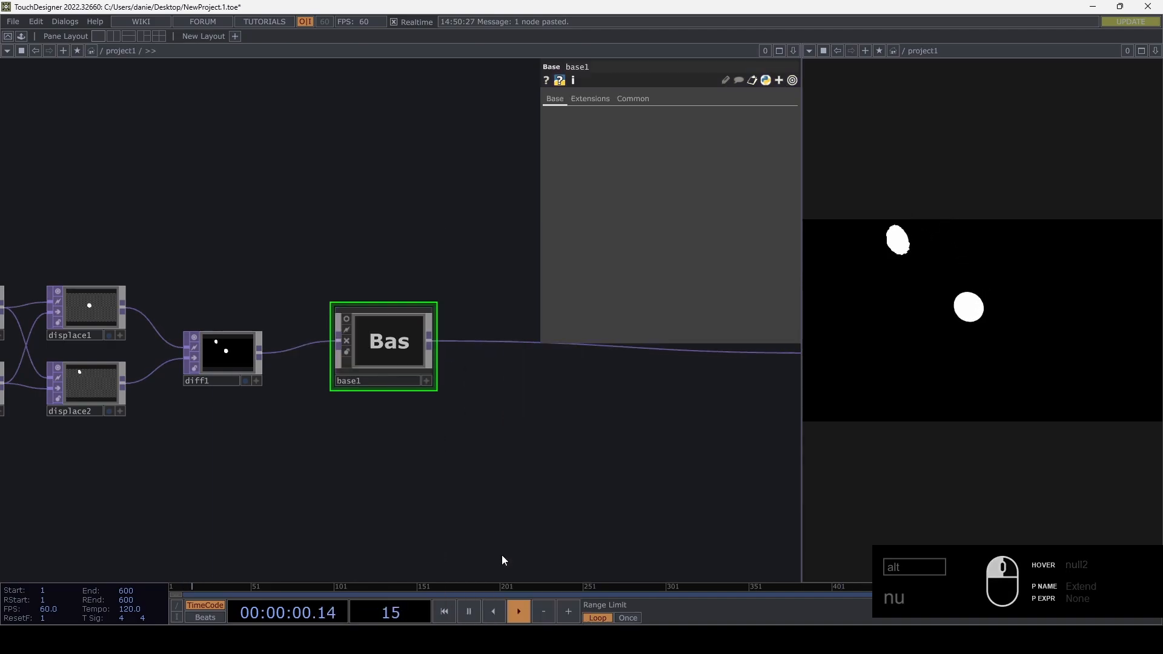
pyautogui.moveTo(366, 301); pyautogui.dragTo(353, 370)
pyautogui.scroll(2, 380, 359)
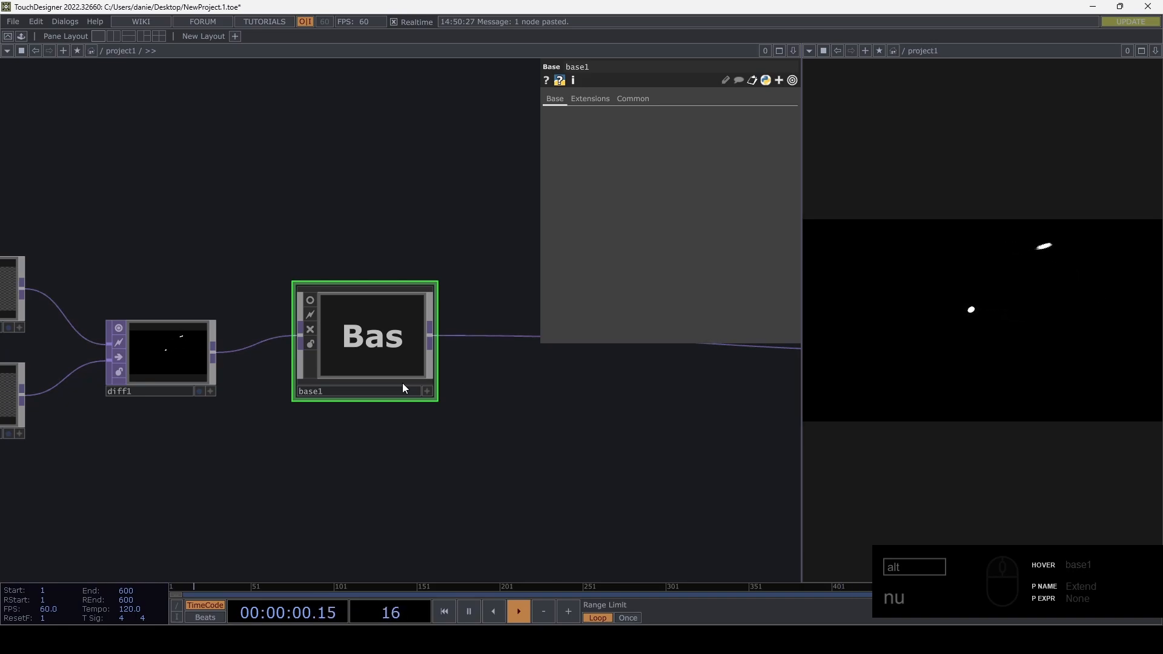
# - Rename the Base component as feedBackLoop
pyautogui.click(359, 388)
pyautogui.write('fe')
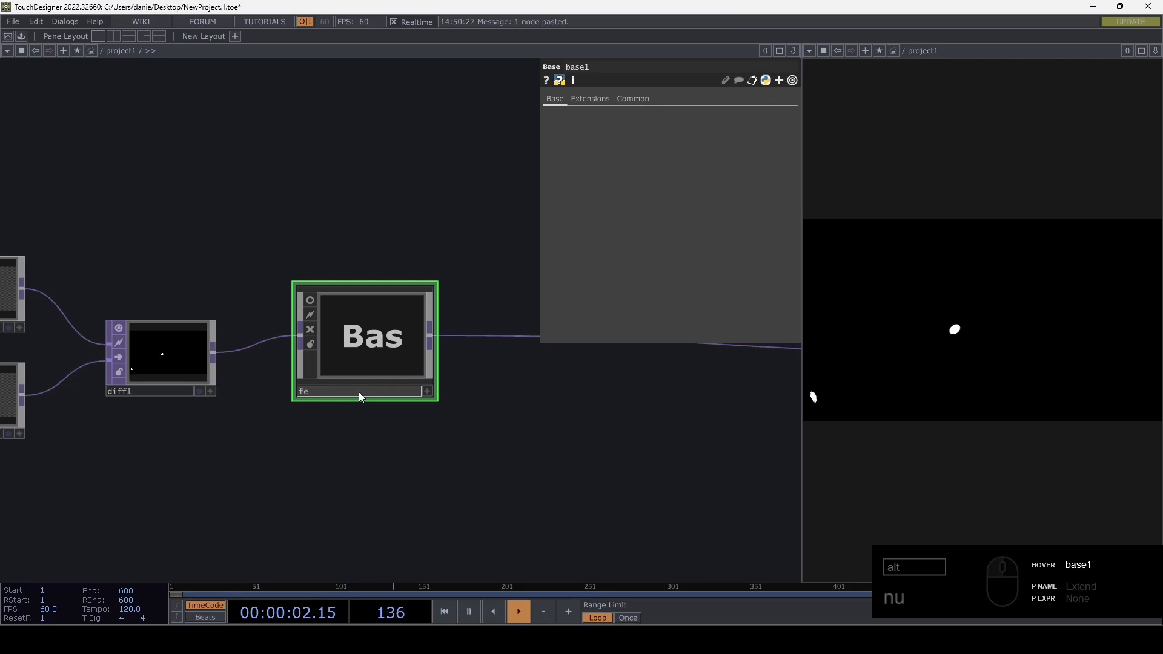
pyautogui.write('edb')
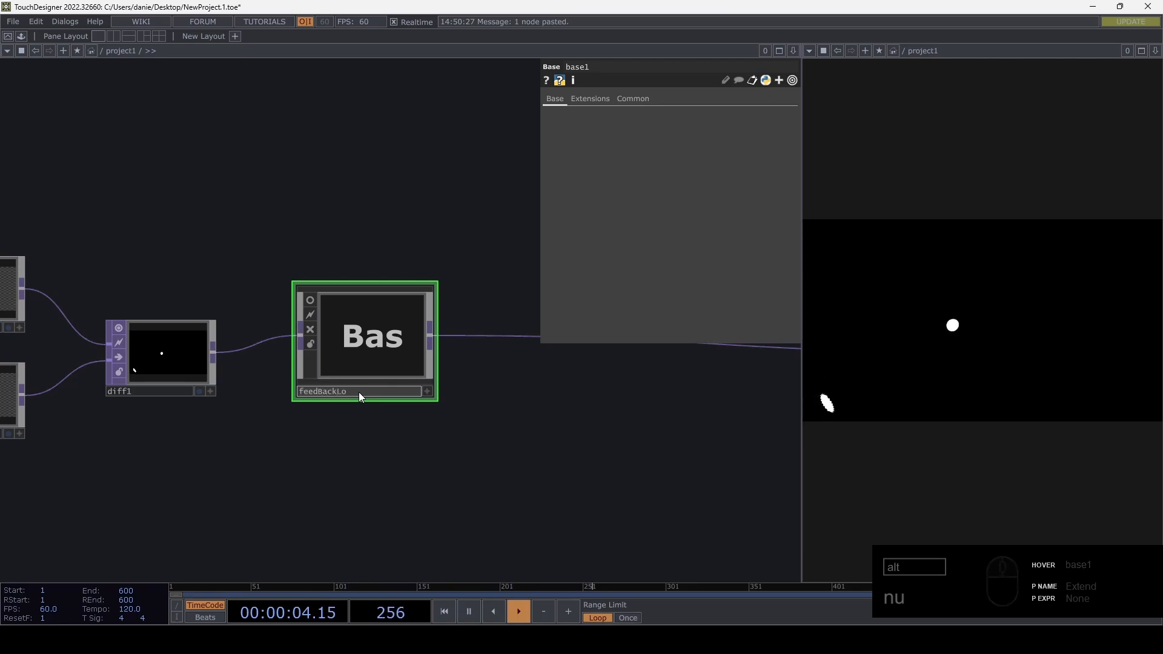
pyautogui.press('Return')
# - Inside feedBackLoop, delete the Null TOP and move the Out TOP farther away from the In TOP
pyautogui.scroll(2, 354, 355)
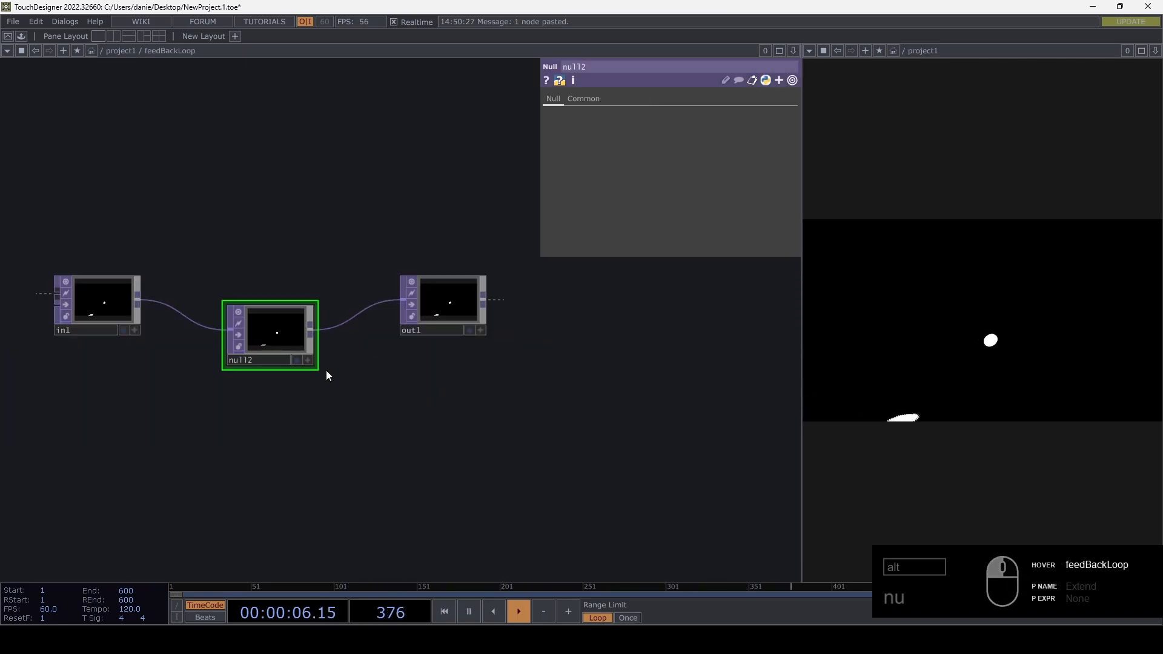
pyautogui.moveTo(303, 436); pyautogui.dragTo(380, 450)
pyautogui.press('Delete')
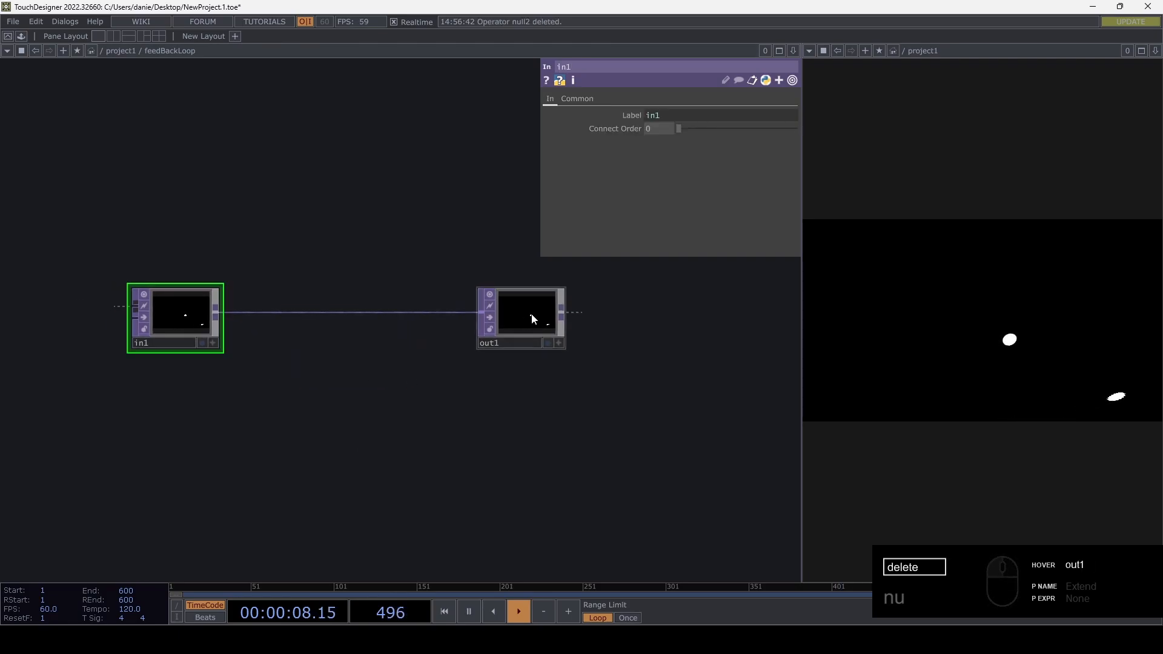
pyautogui.moveTo(532, 317); pyautogui.dragTo(716, 320)
pyautogui.moveTo(287, 428); pyautogui.dragTo(355, 514)
# - Add a Feedback TOP fed by the In TOP, placed above the direct wire to the Out TOP
pyautogui.click(209, 402)
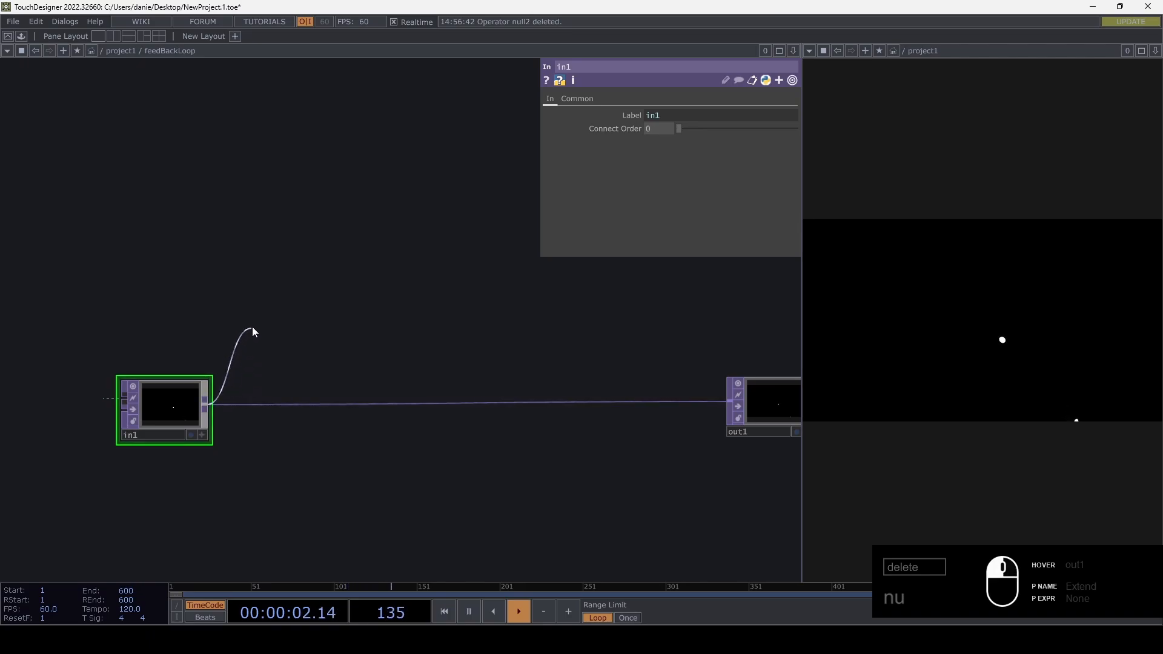
pyautogui.press('Tab')
pyautogui.write('feed')
pyautogui.click(47, 473)
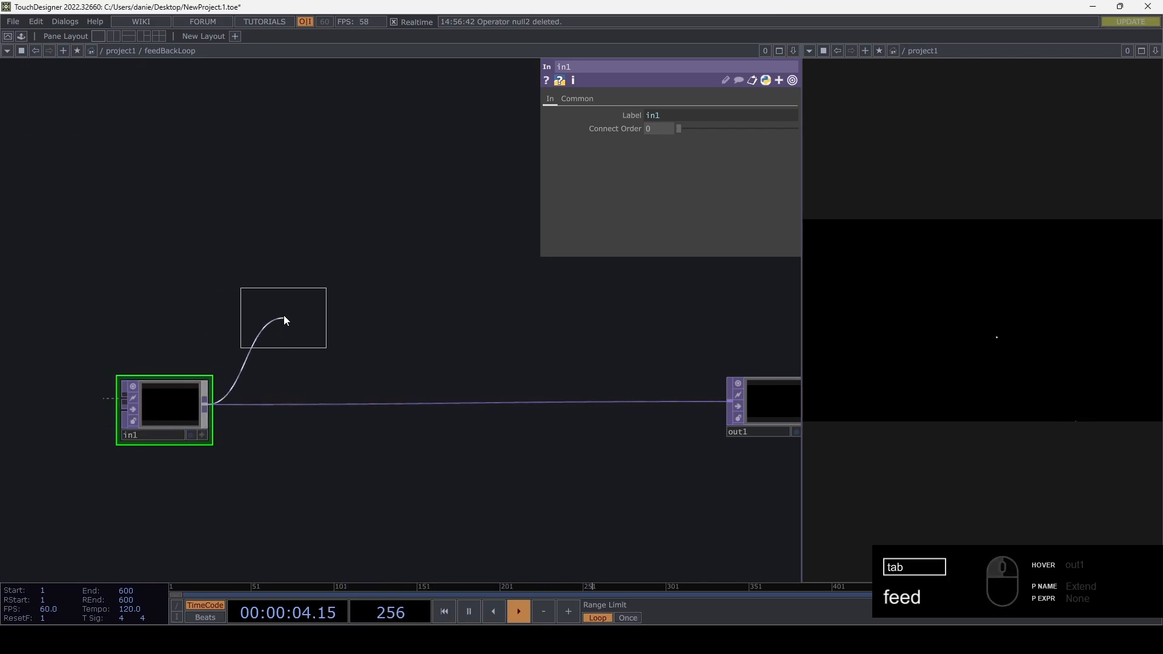
pyautogui.click(283, 320)
# - Add a Transform TOP fed by the Feedback TOP, placed beside it in the upper row
pyautogui.click(333, 303)
pyautogui.press('Tab')
pyautogui.write('tr')
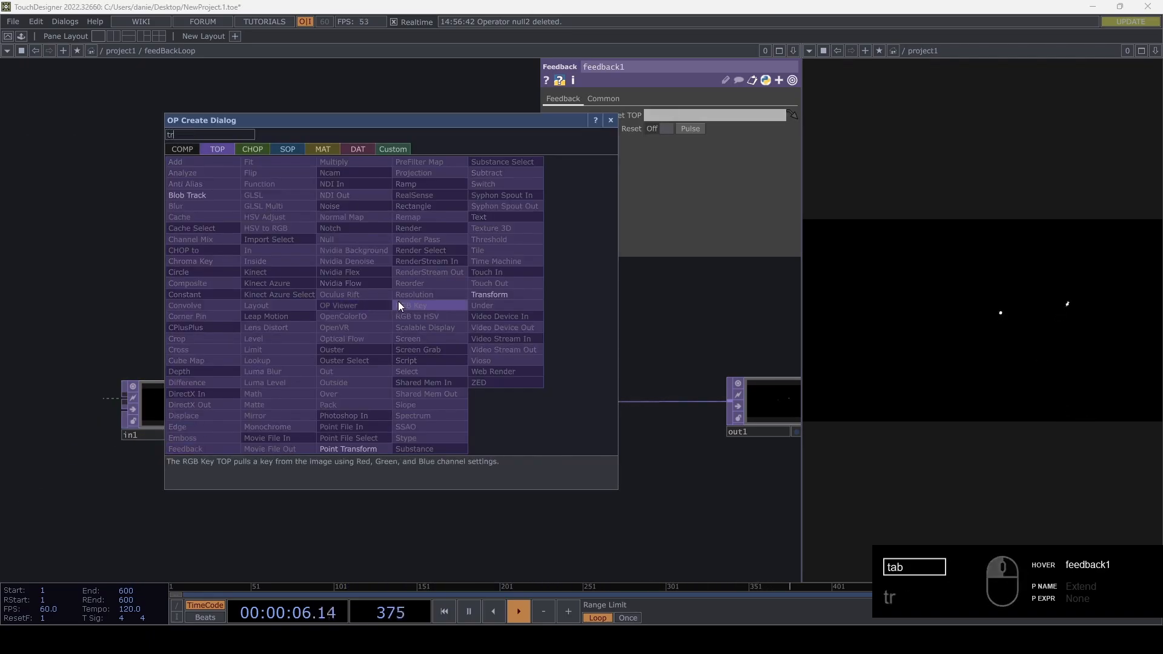
pyautogui.write('a')
pyautogui.click(487, 294)
pyautogui.click(409, 306)
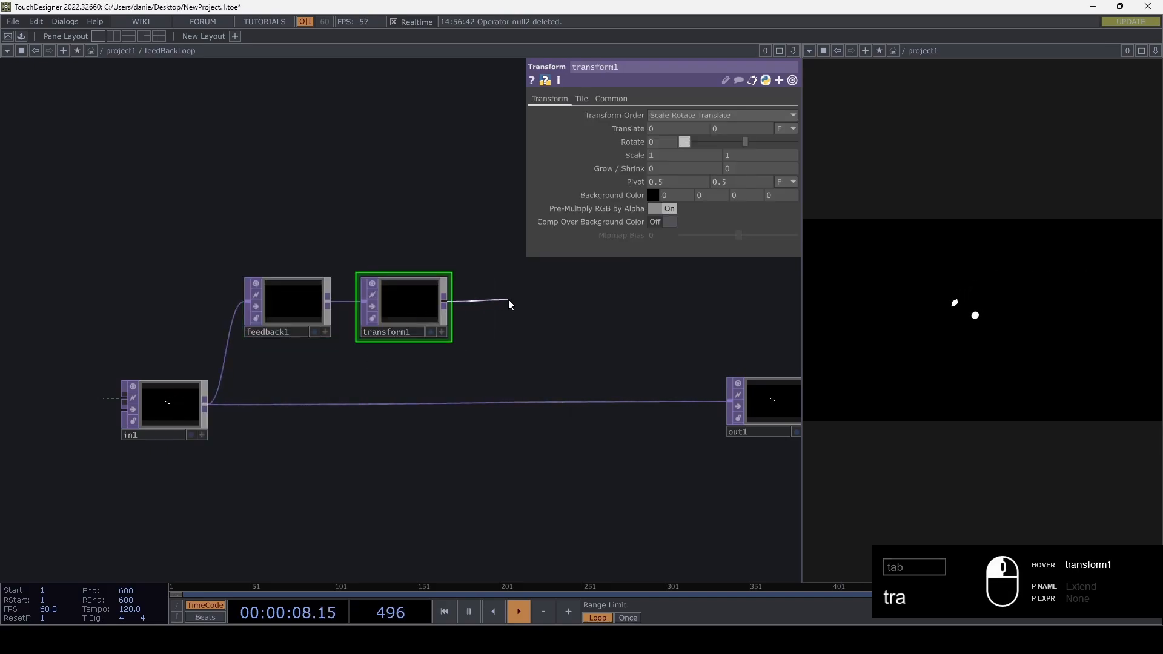
# - Add a Level TOP fed by the Transform TOP, continuing the upper row
pyautogui.press('Tab')
pyautogui.write('leve')
pyautogui.click(437, 297)
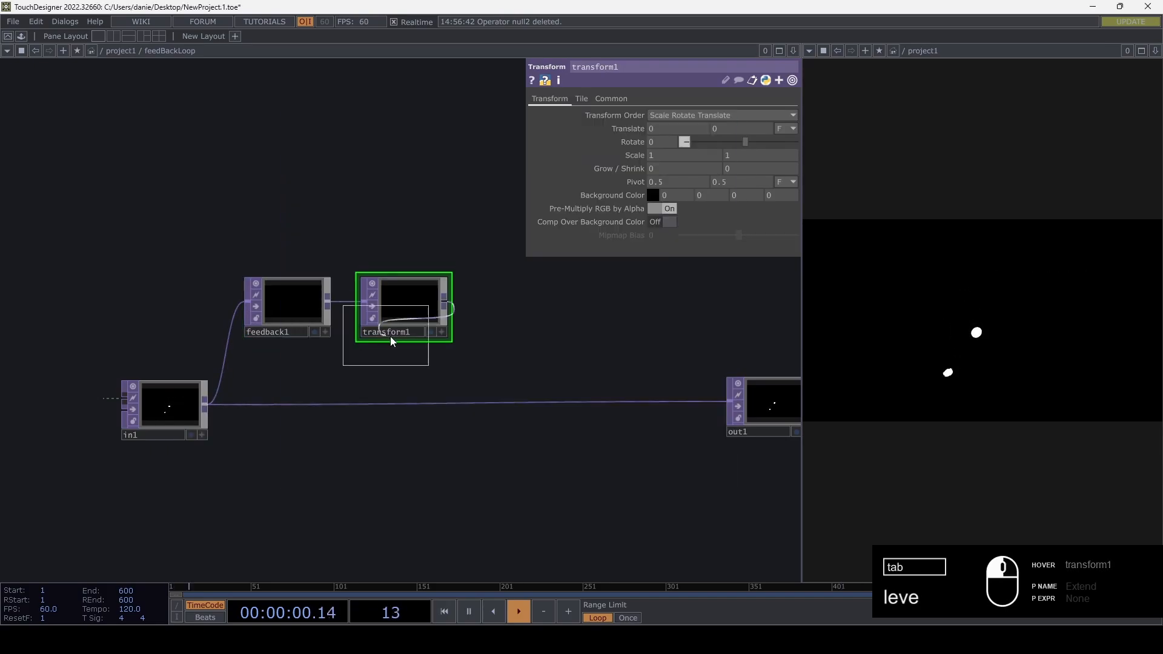
pyautogui.click(524, 303)
# - Insert a Composite TOP between the In and Out TOPs and connect the Level TOP as its second input
pyautogui.rightClick(478, 390)
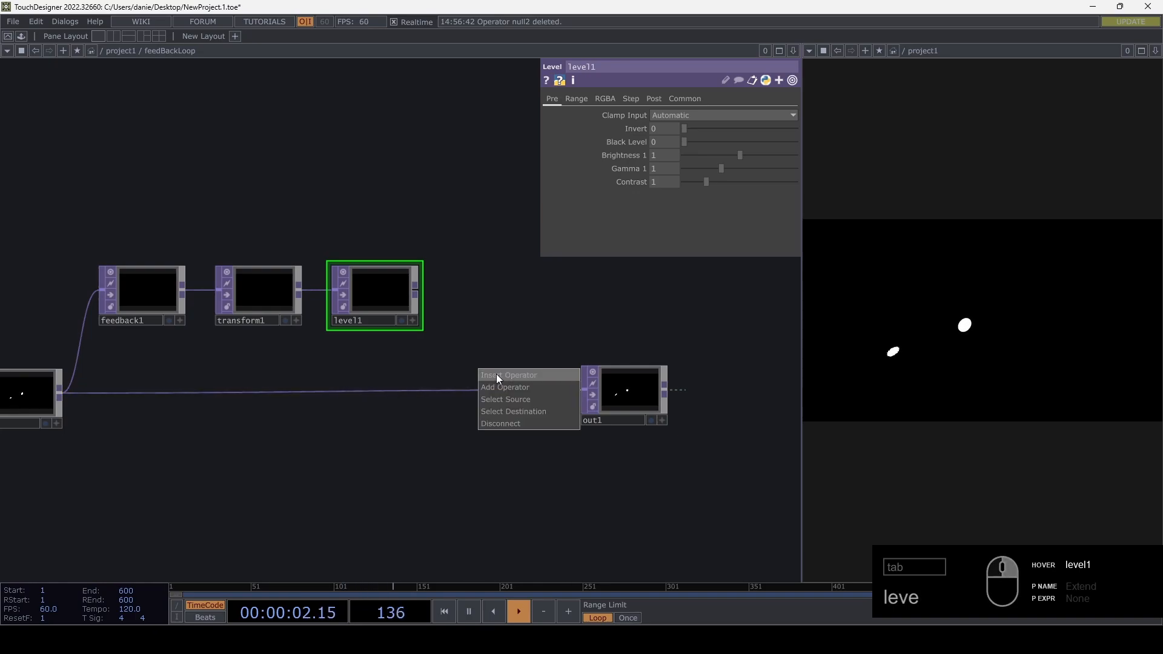
pyautogui.click(505, 381)
pyautogui.write('c')
pyautogui.click(316, 357)
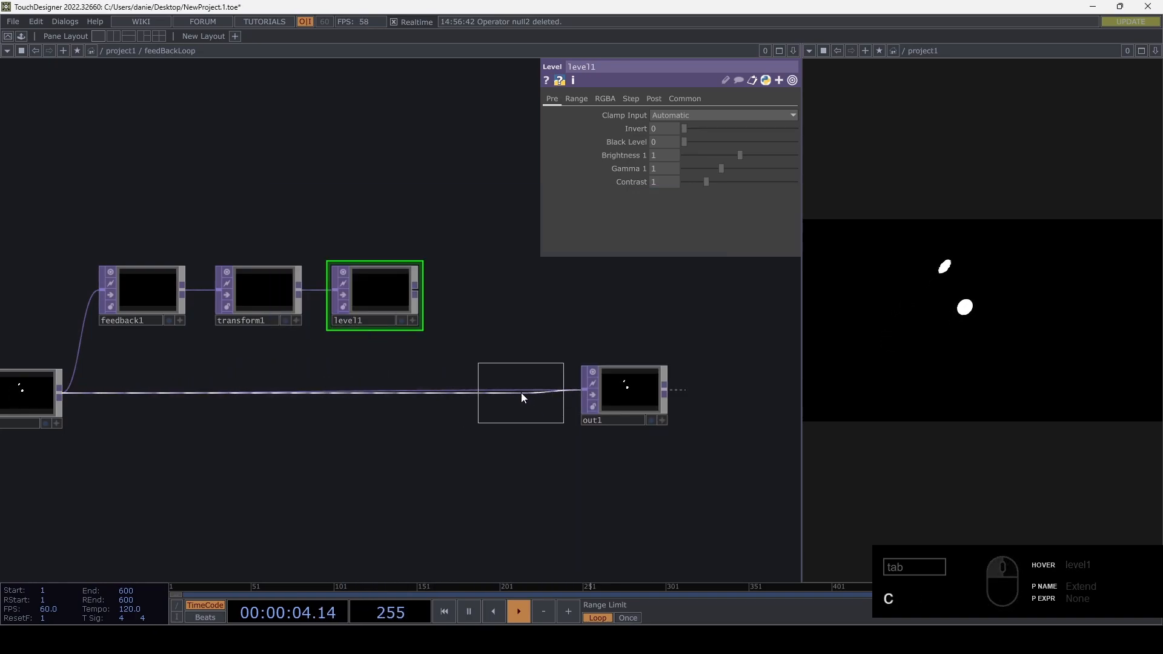
pyautogui.click(520, 398)
pyautogui.click(476, 392)
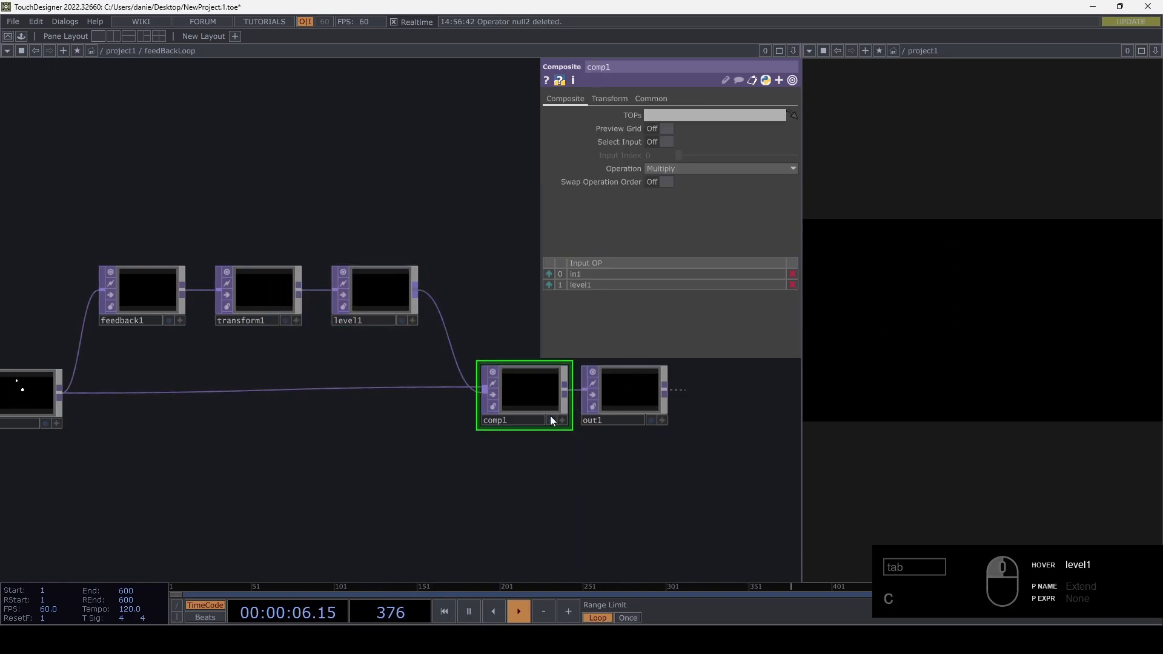
# - Move the Out TOP farther from the Composite TOP and set the Composite's operation to Add
pyautogui.moveTo(413, 467); pyautogui.dragTo(321, 483)
pyautogui.moveTo(524, 416); pyautogui.dragTo(561, 413)
pyautogui.moveTo(238, 501); pyautogui.dragTo(249, 536)
pyautogui.scroll(-2, 350, 485)
pyautogui.click(683, 169)
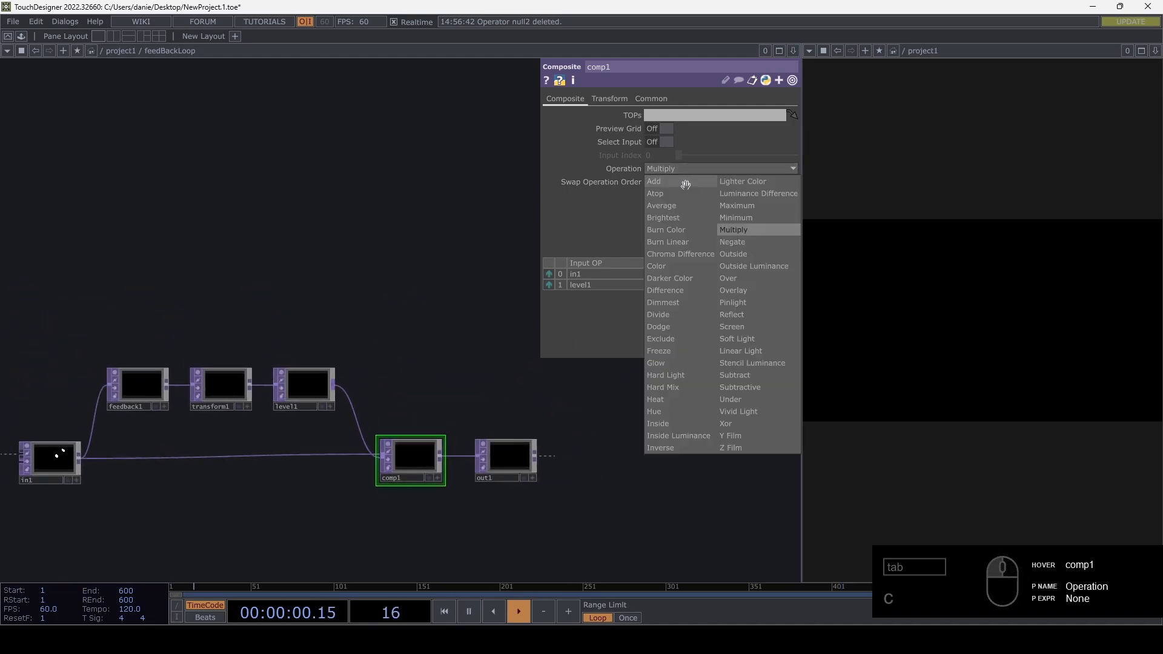
pyautogui.click(685, 182)
# - Assign comp1 as the Feedback TOP's target TOP to close the feedback loop
pyautogui.moveTo(376, 359); pyautogui.dragTo(438, 327)
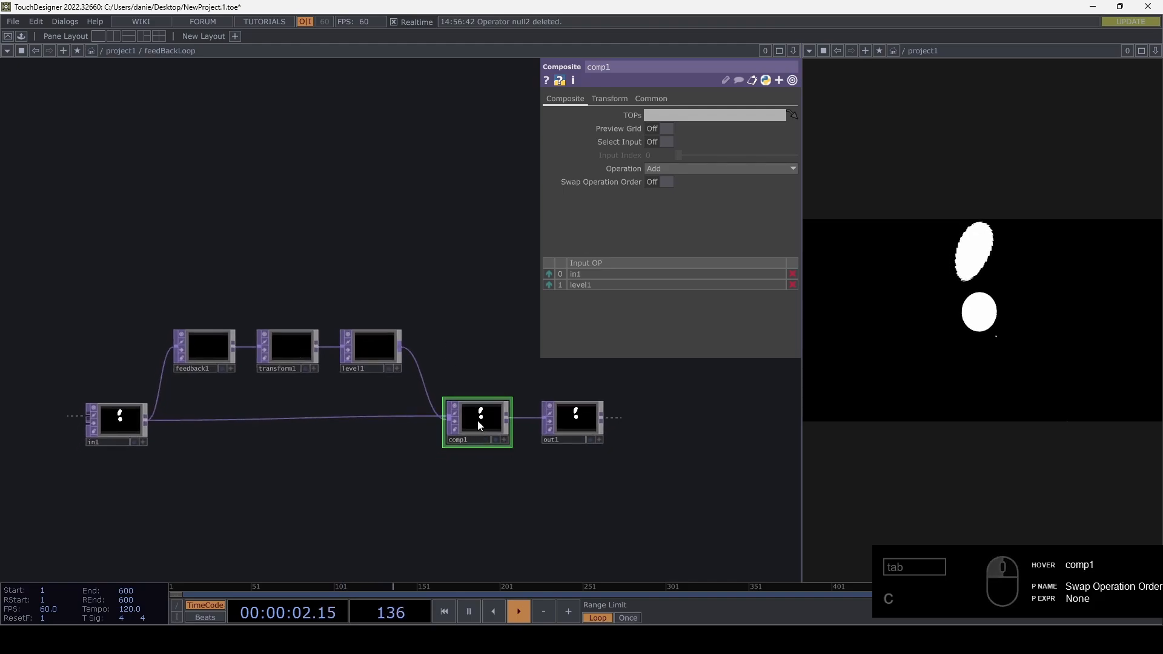
pyautogui.moveTo(440, 439); pyautogui.dragTo(205, 349)
pyautogui.click(204, 346)
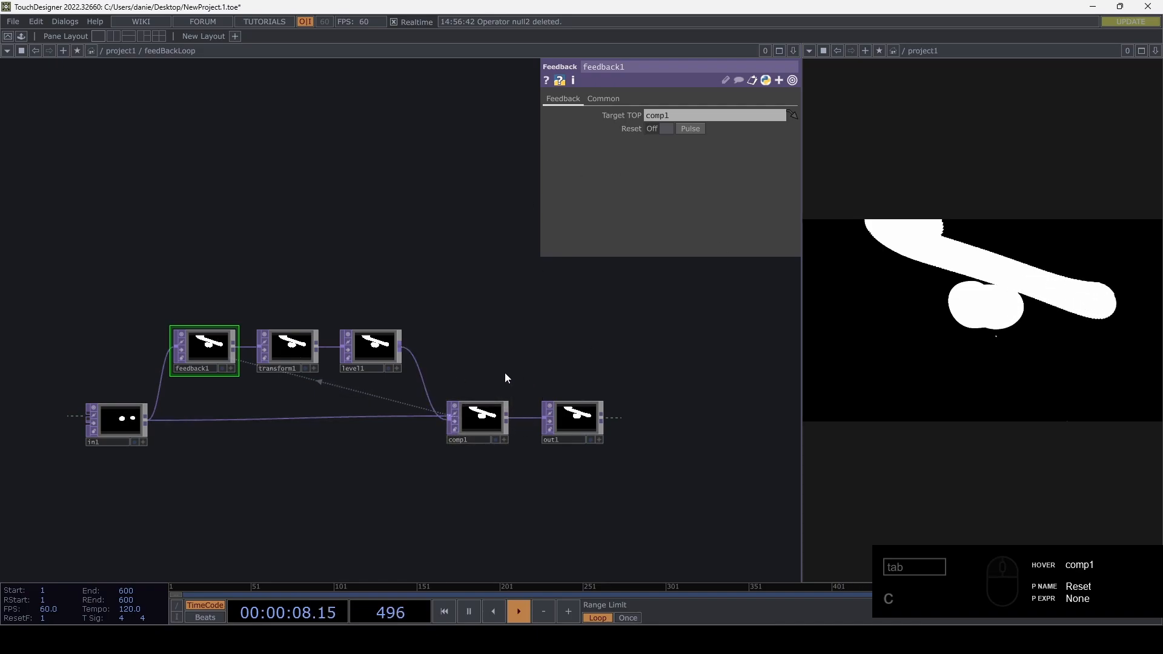
# - Lower the Level TOP's Brightness 1 to 0.97 so the feedback trails fade
pyautogui.scroll(5, 415, 441)
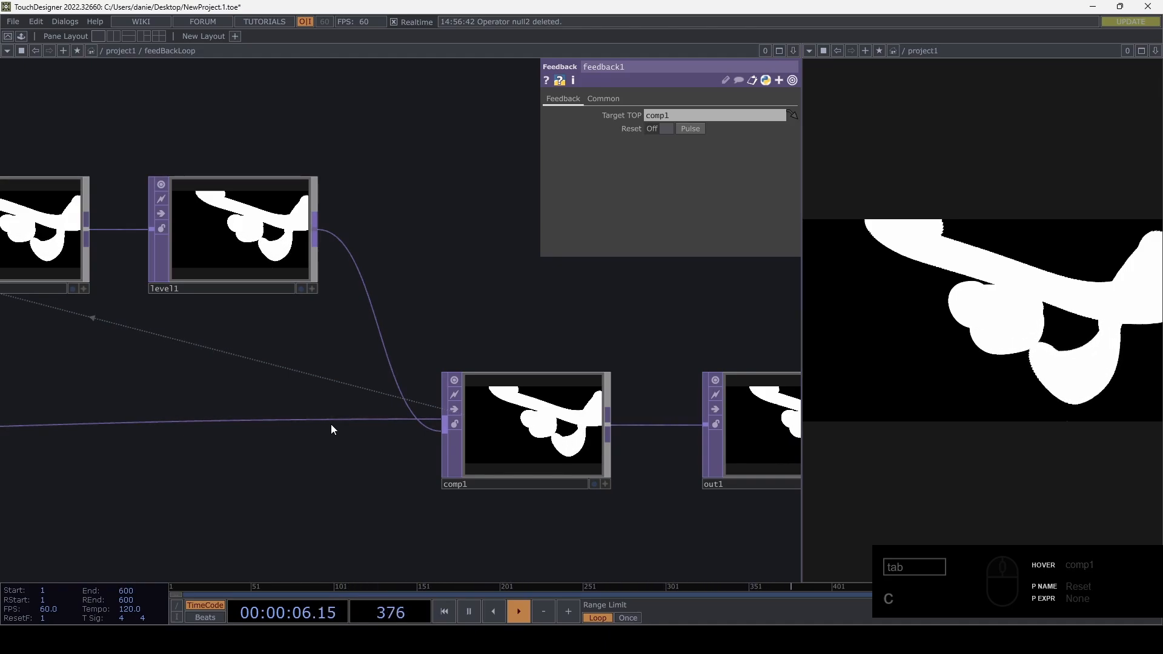
pyautogui.moveTo(260, 397); pyautogui.dragTo(376, 252, button='middle')
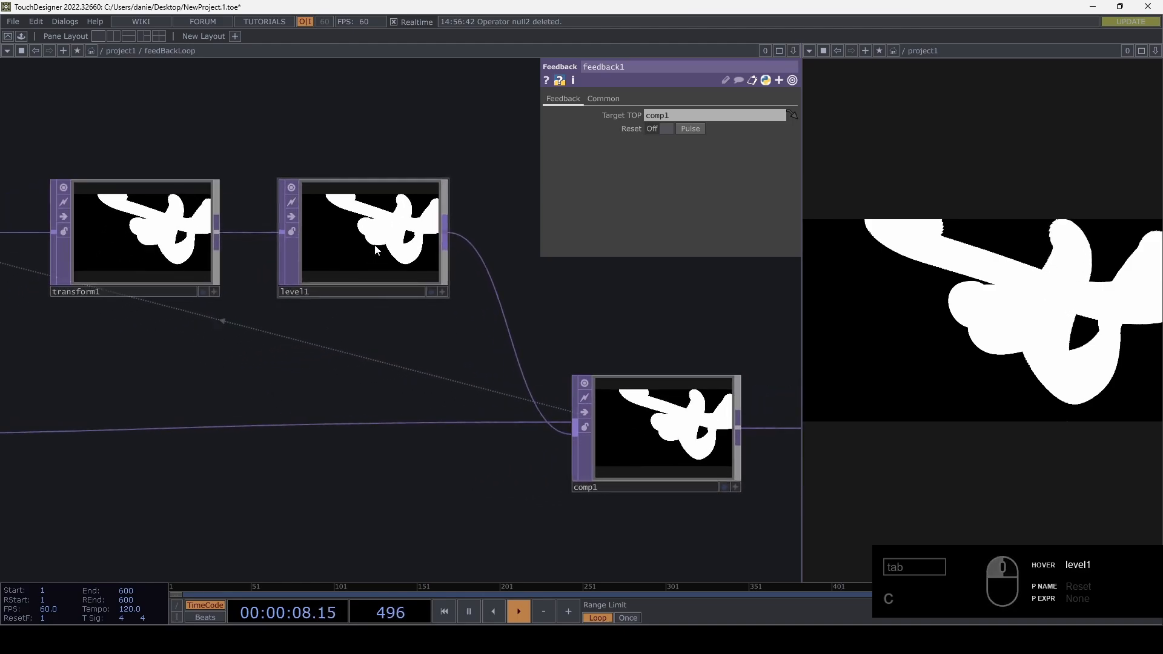
pyautogui.click(376, 252)
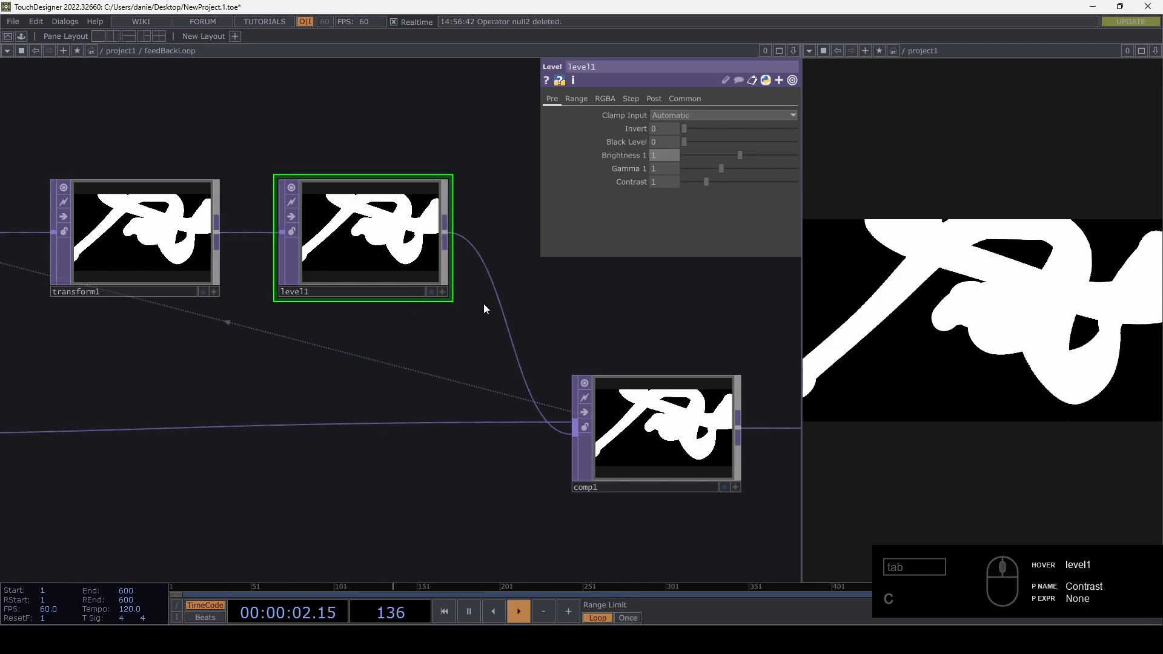
pyautogui.moveTo(660, 160); pyautogui.dragTo(657, 144, button='middle')
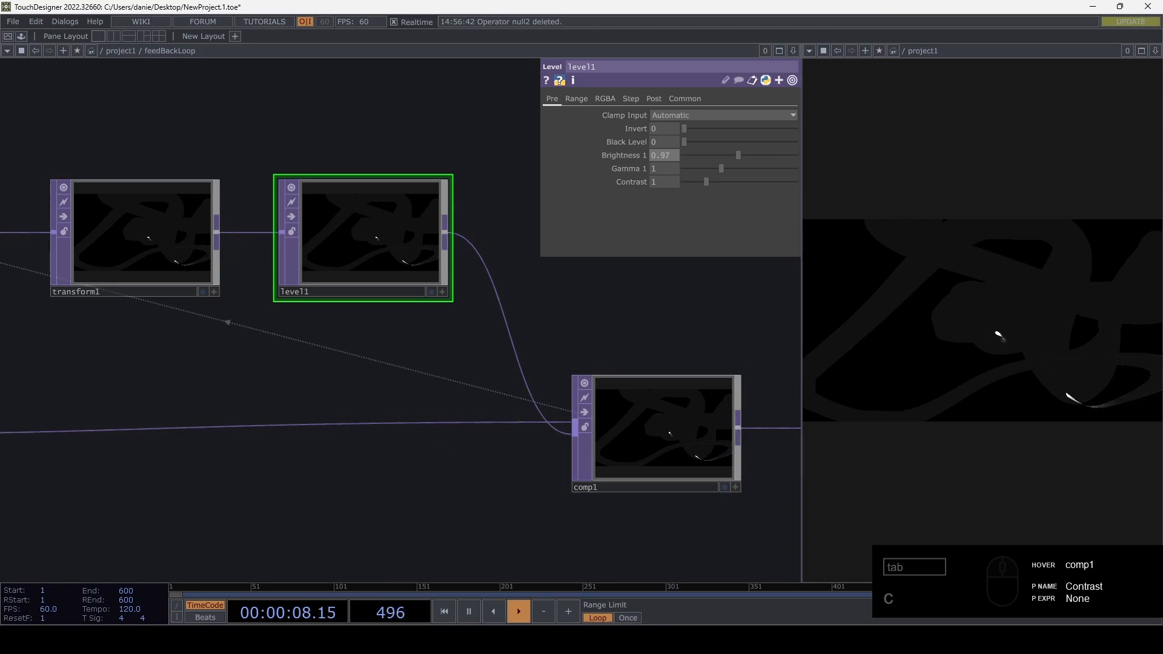
# - Set the Transform TOP's scale to 1.04 on both axes
pyautogui.moveTo(271, 388); pyautogui.dragTo(666, 382)
pyautogui.moveTo(363, 395); pyautogui.dragTo(164, 417)
pyautogui.click(394, 266)
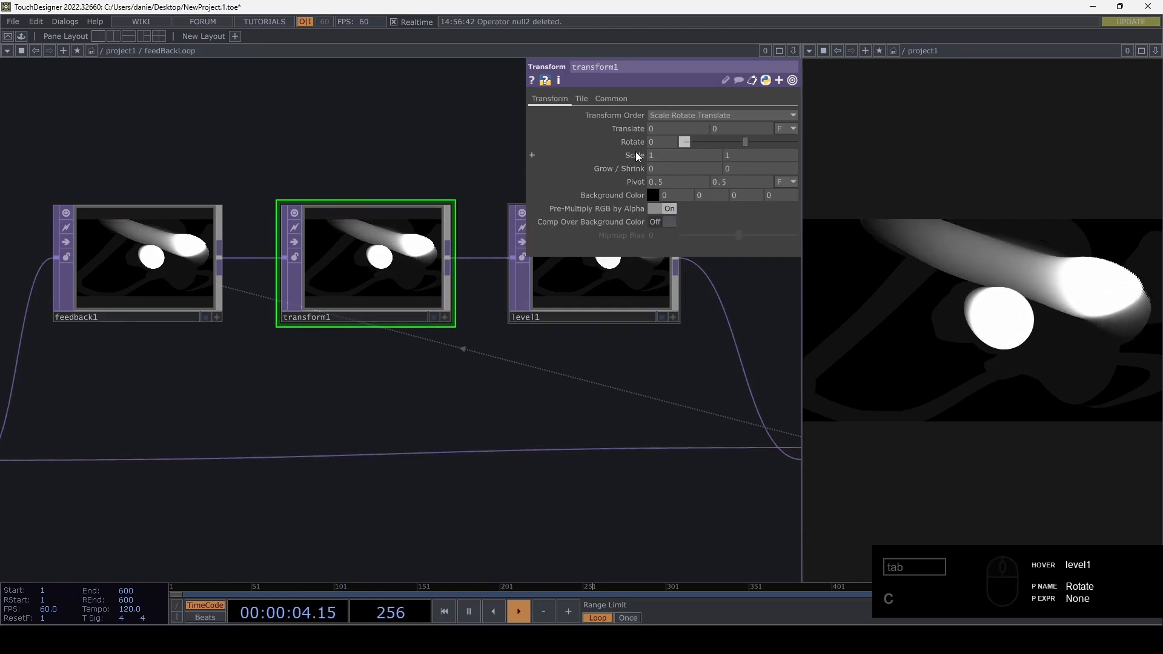
pyautogui.moveTo(638, 153); pyautogui.dragTo(663, 168, button='middle')
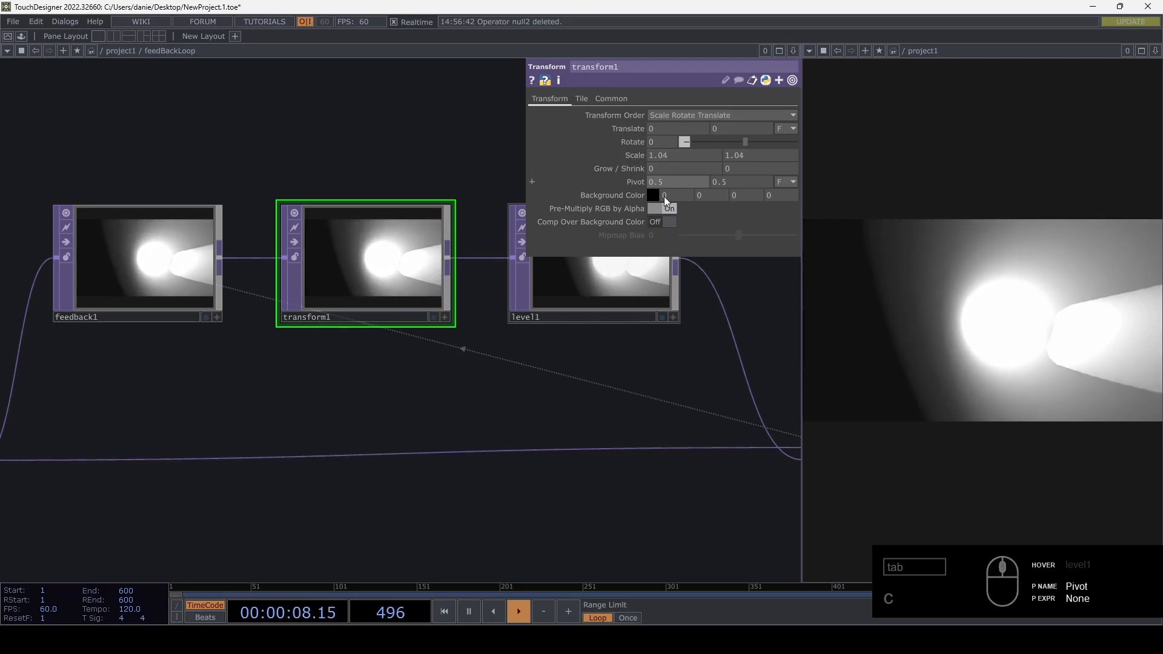
# - Examine the feedback result on the Composite and Out TOPs up close
pyautogui.moveTo(557, 386); pyautogui.dragTo(243, 402)
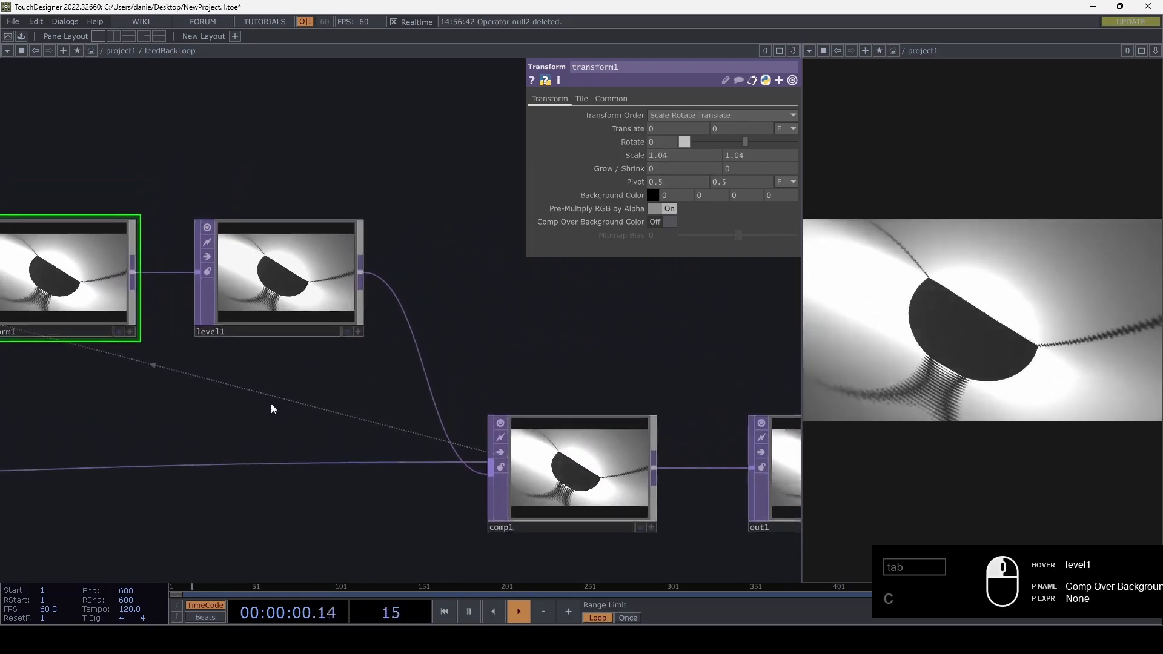
pyautogui.moveTo(324, 373); pyautogui.dragTo(184, 248)
pyautogui.moveTo(649, 428); pyautogui.dragTo(487, 413)
pyautogui.scroll(3, 575, 317)
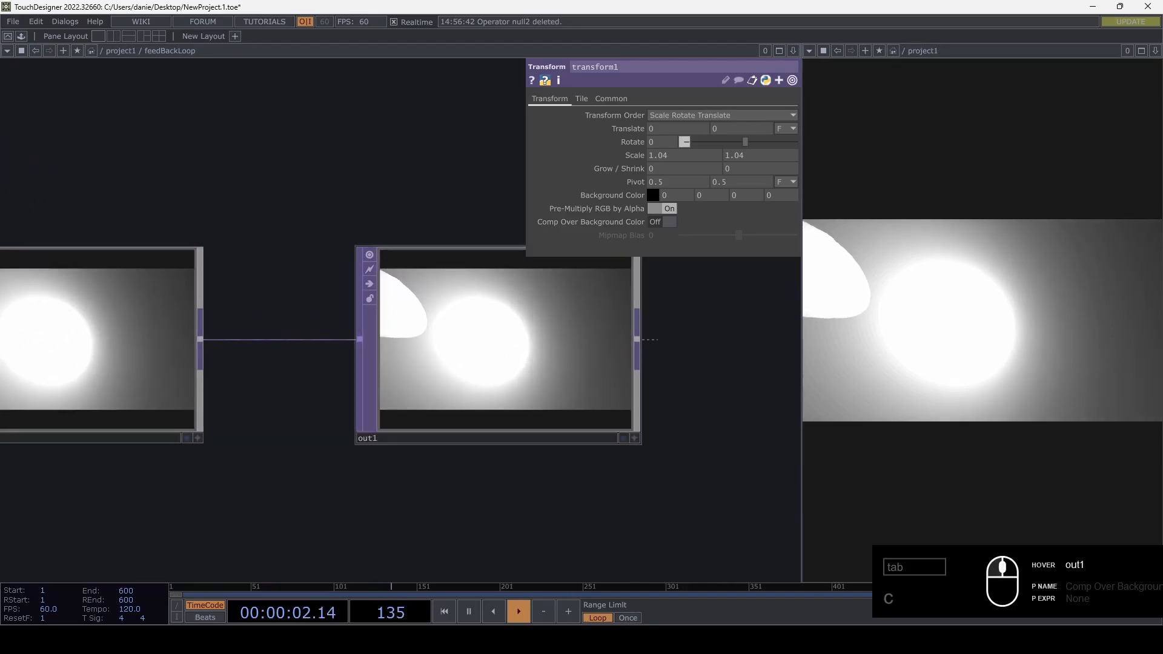
# - Add a Keyboard In CHOP above the Feedback TOP inside the feedBackLoop component
pyautogui.scroll(-9, 478, 347)
pyautogui.moveTo(348, 413); pyautogui.dragTo(505, 446)
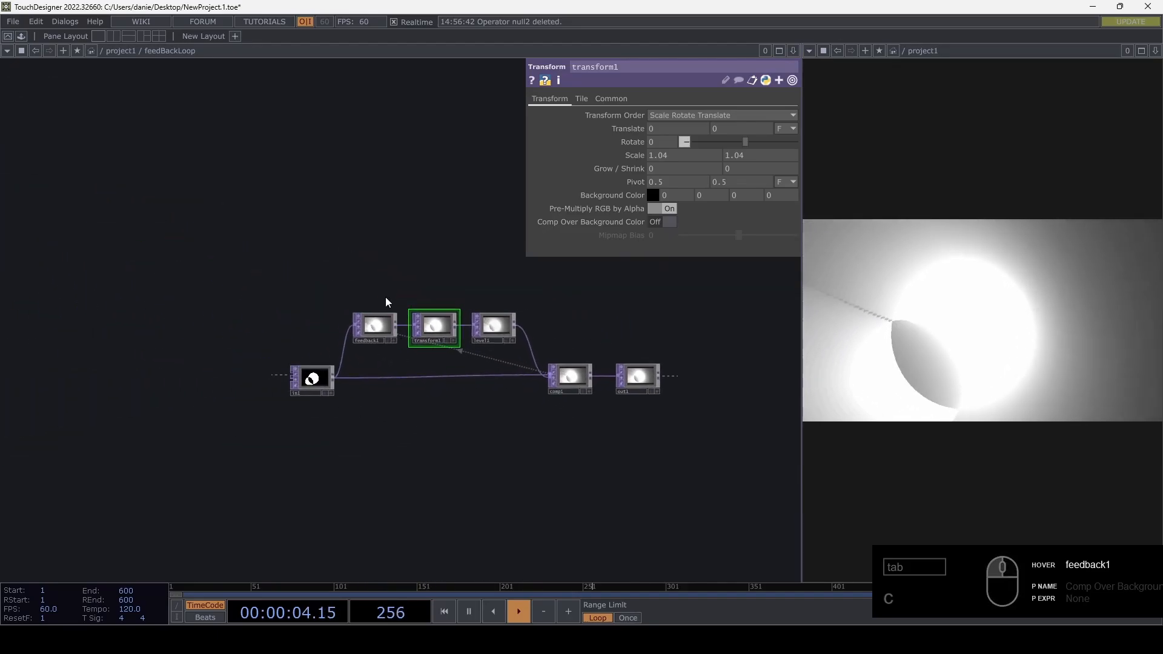
pyautogui.scroll(3, 373, 274)
pyautogui.press('Tab')
pyautogui.write('c')
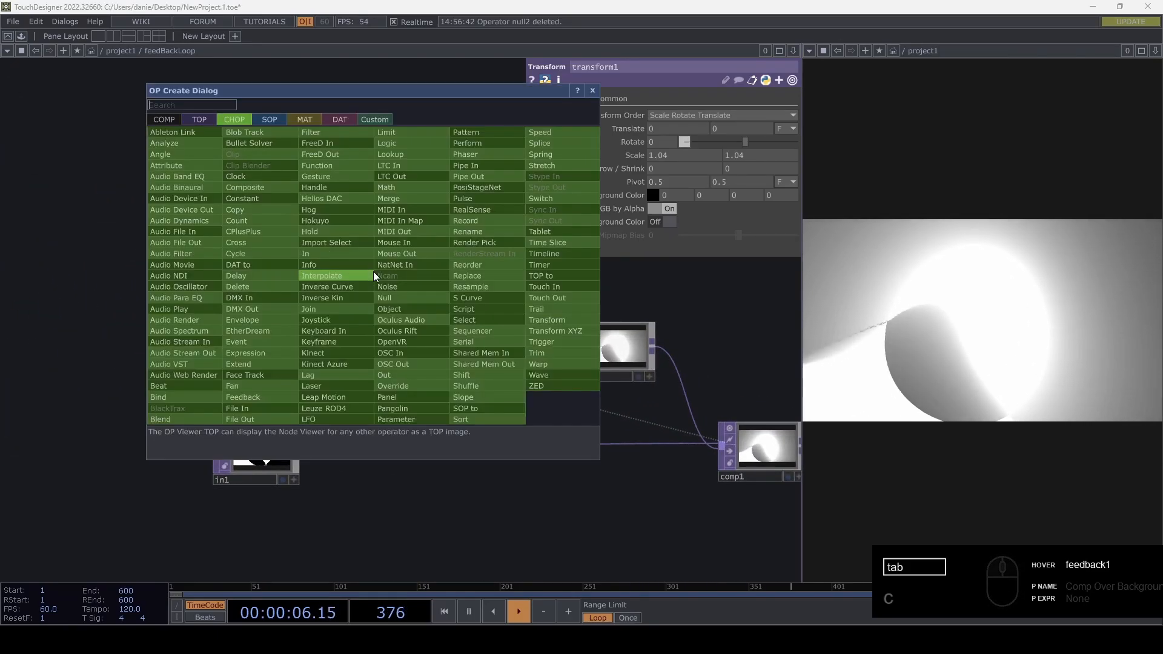
pyautogui.write('key')
pyautogui.click(364, 325)
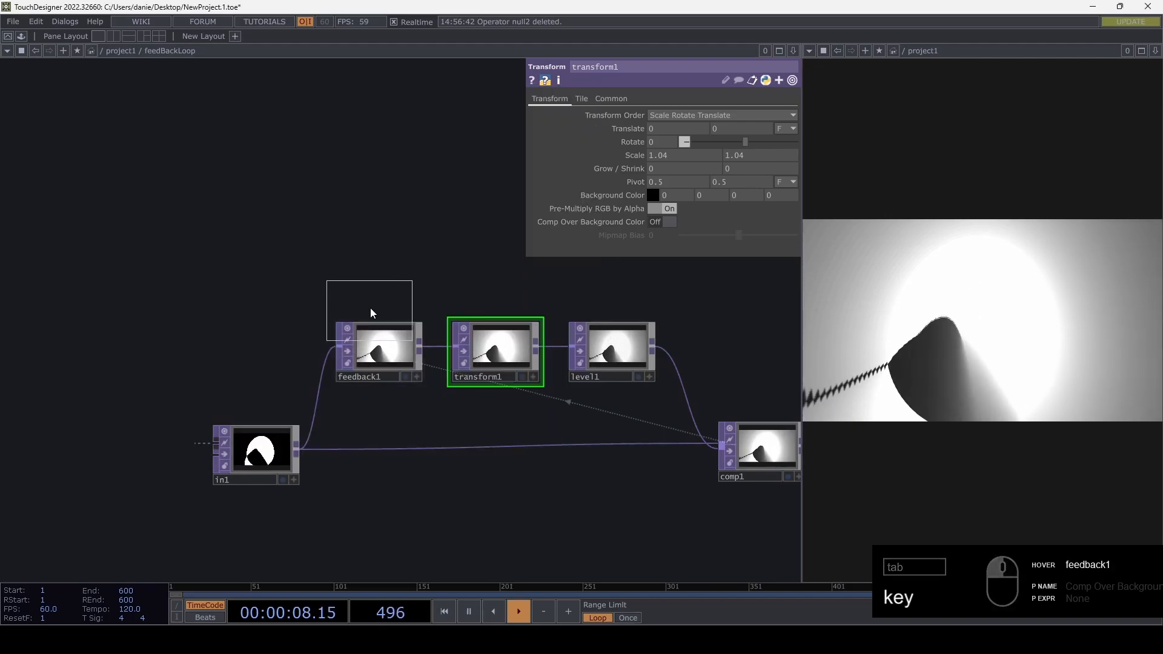
pyautogui.press('Escape')
pyautogui.press('Tab')
pyautogui.click(349, 343)
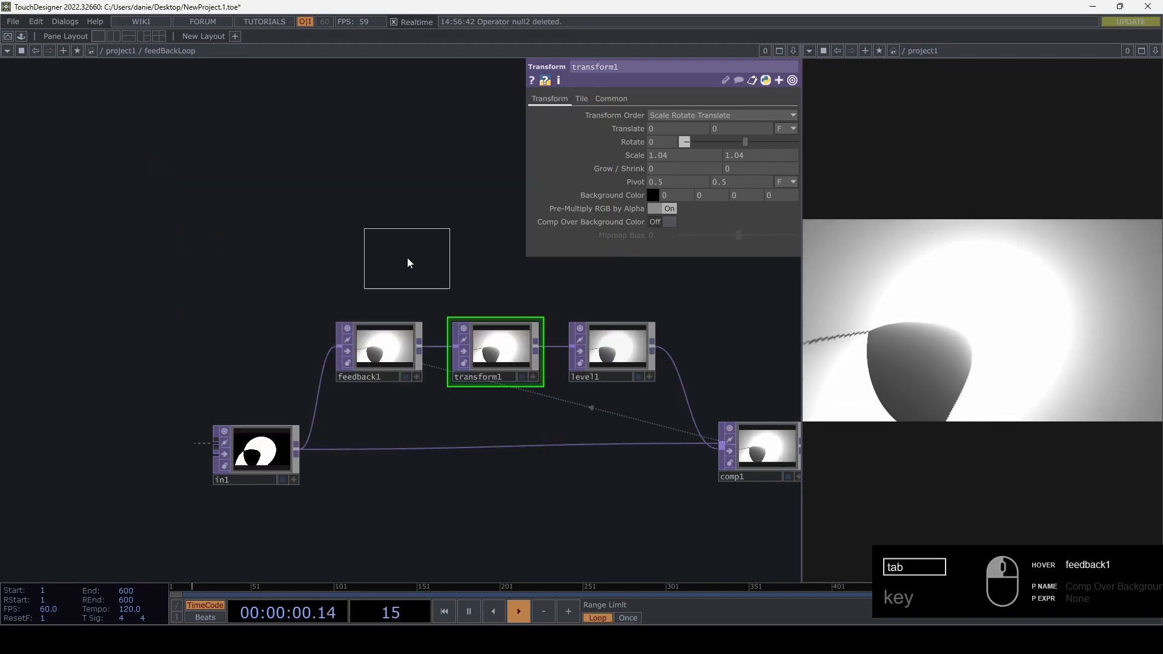
pyautogui.click(372, 274)
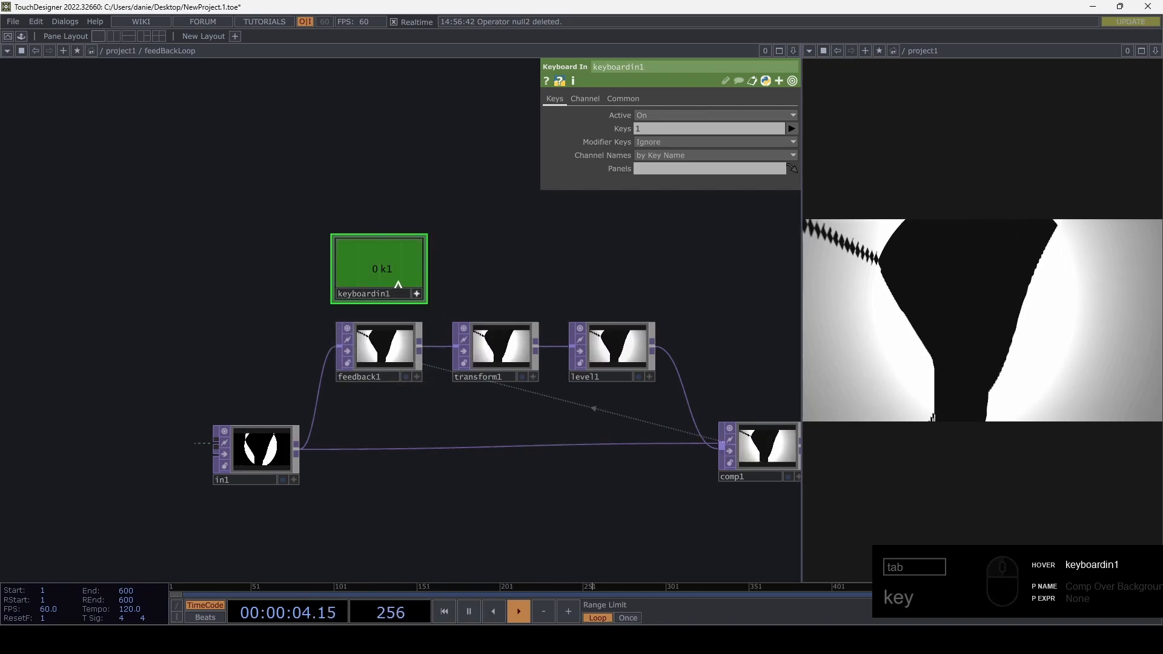
# - Export the Keyboard In CHOP's k1 channel to the Feedback TOP's Reset Pulse parameter
pyautogui.click(375, 348)
pyautogui.moveTo(378, 270); pyautogui.dragTo(685, 130)
pyautogui.click(699, 119)
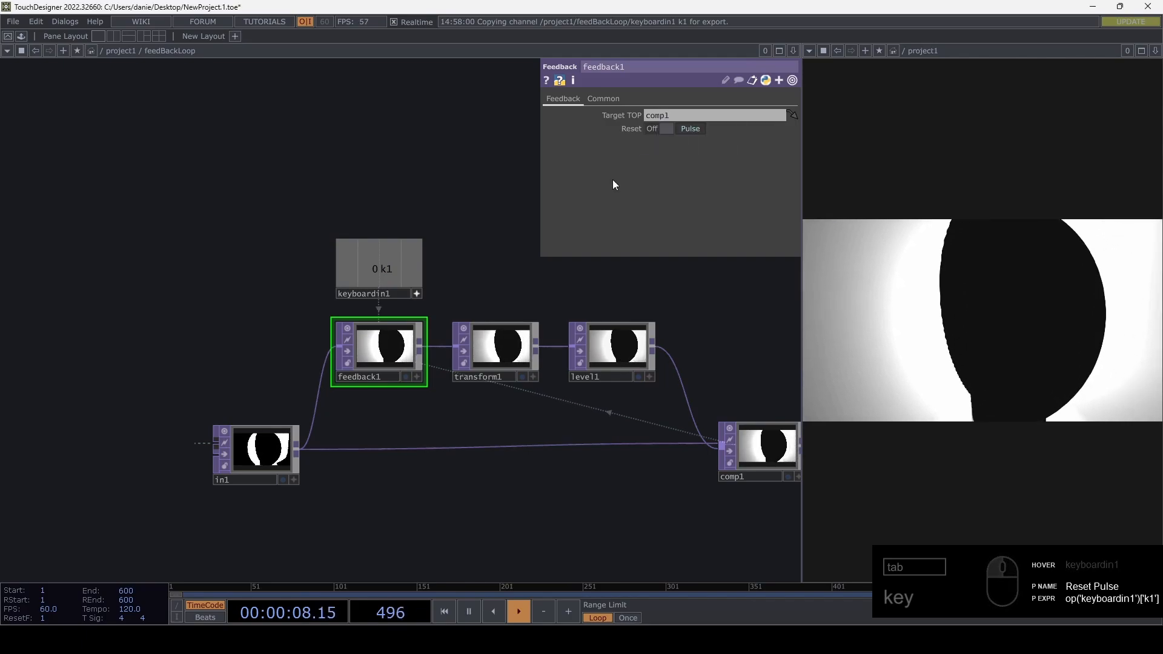
# - Test the feedback reset by triggering the k1 channel repeatedly while watching the output
pyautogui.press('1')
pyautogui.press('1')
pyautogui.press('1')
pyautogui.press('1')
pyautogui.press('1')
pyautogui.press('1')
pyautogui.press('1')
pyautogui.press('1')
pyautogui.press('1')
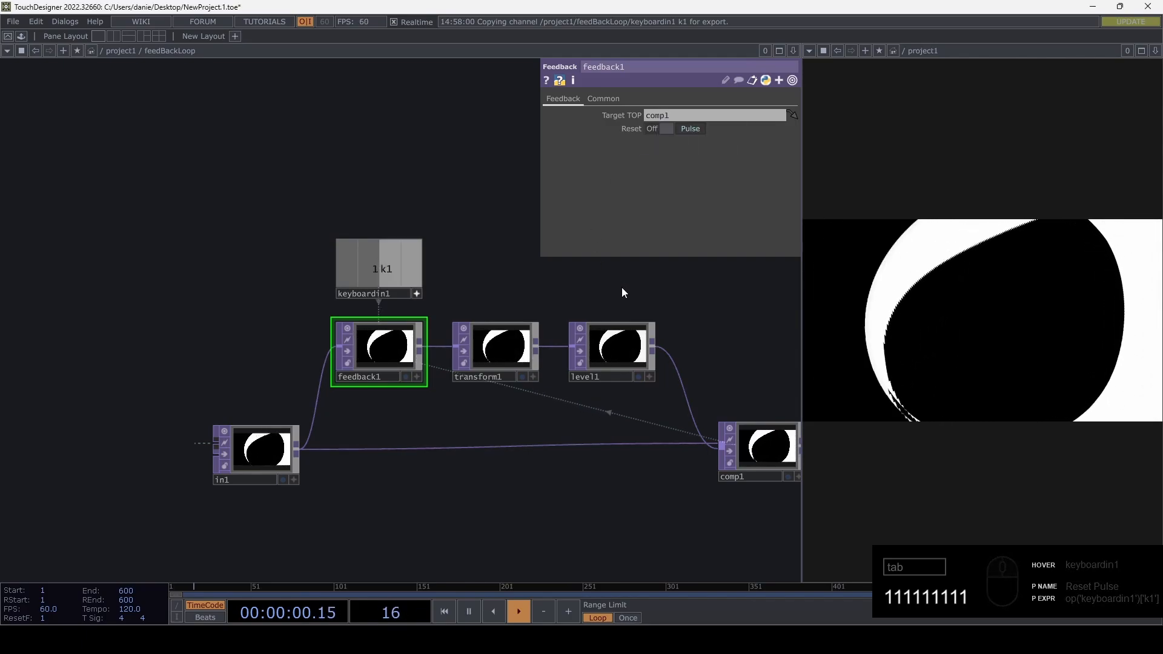
pyautogui.press('1')
pyautogui.press('1')
pyautogui.press('1')
pyautogui.press('1')
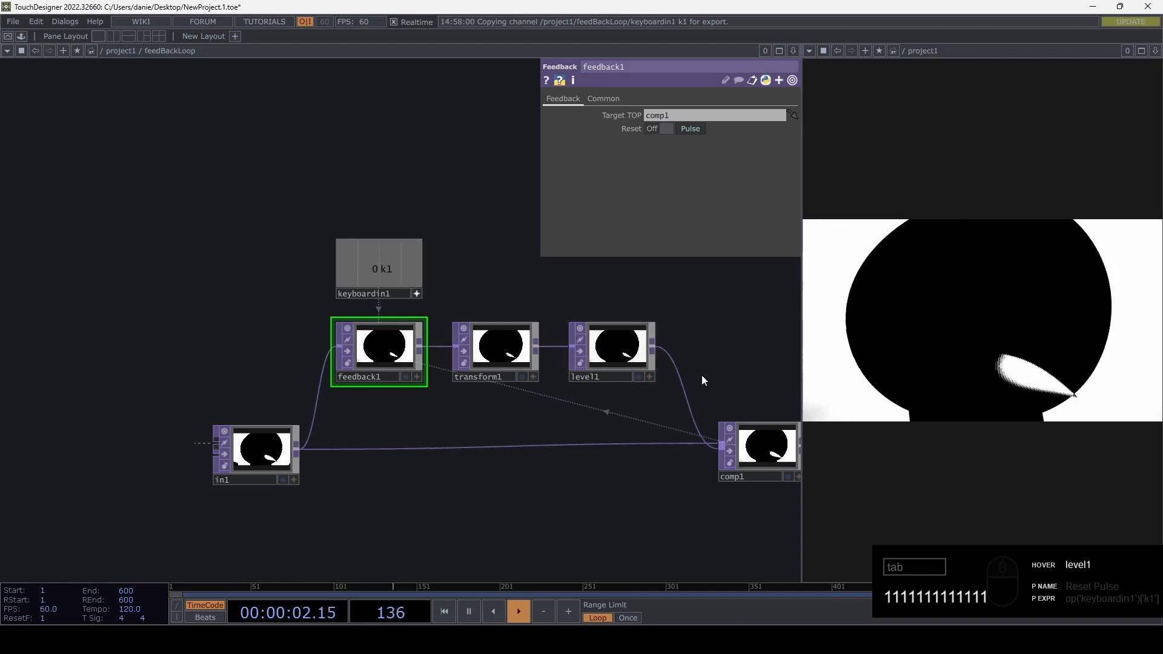
pyautogui.moveTo(702, 376); pyautogui.dragTo(473, 389)
pyautogui.press('1')
pyautogui.press('1')
pyautogui.press('1')
pyautogui.press('1')
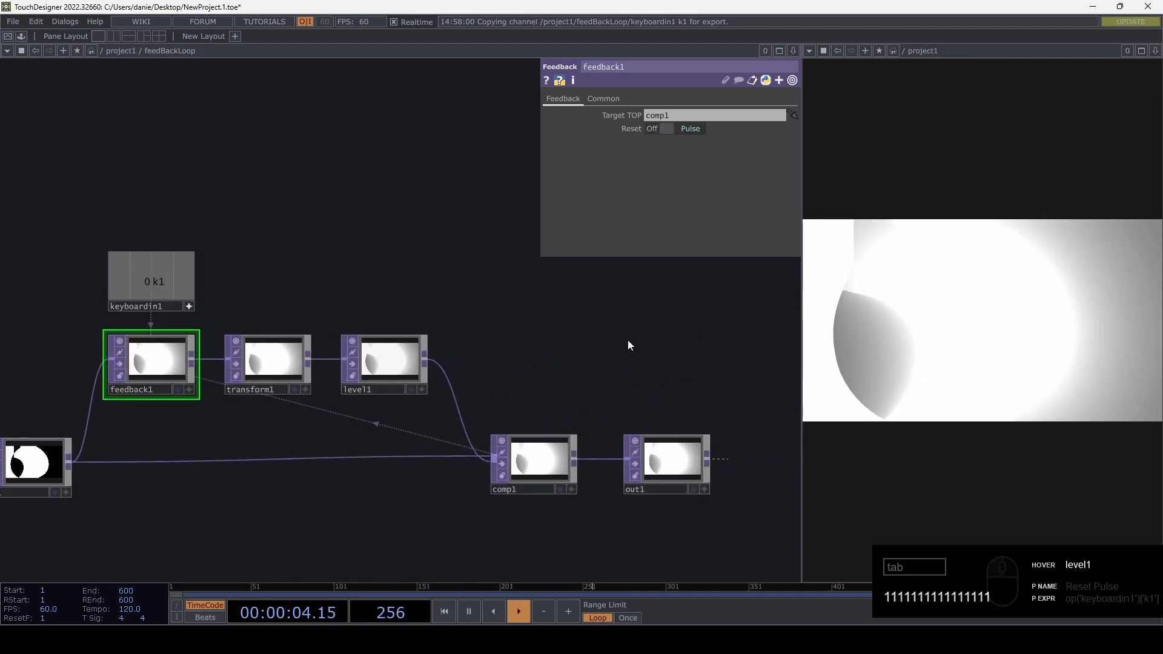
# - Return to the project1 network and place the feedBackLoop component above the line between diff1 and null1
pyautogui.press('u')
pyautogui.moveTo(485, 460); pyautogui.dragTo(380, 390)
pyautogui.moveTo(468, 424); pyautogui.dragTo(344, 413)
pyautogui.scroll(-3, 300, 355)
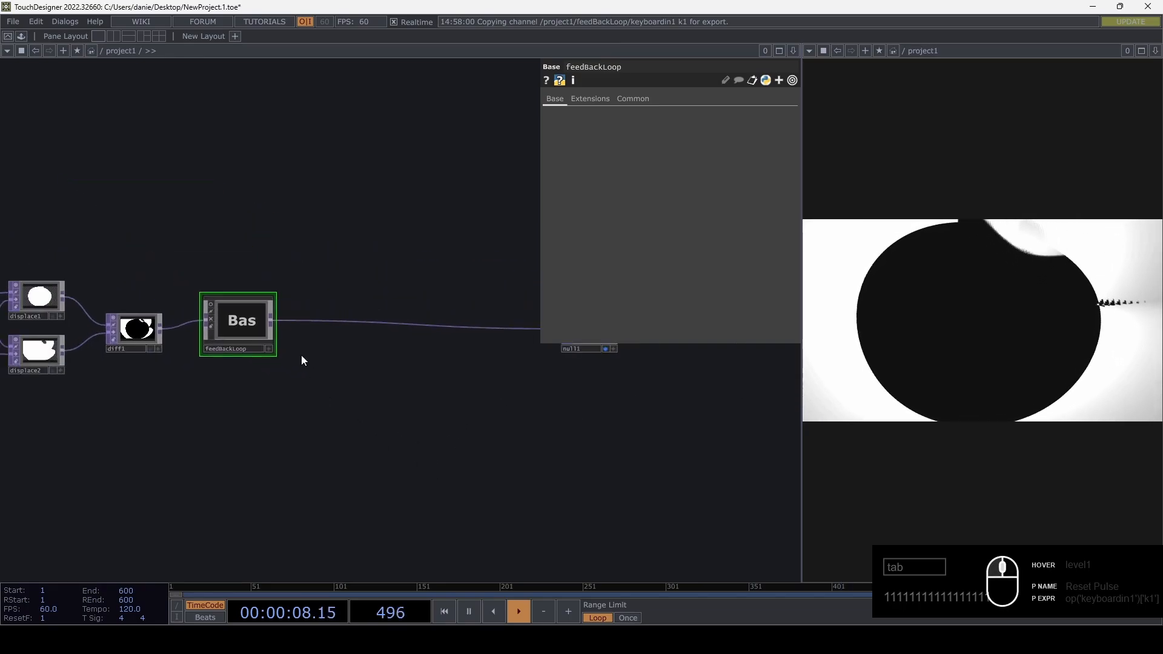
pyautogui.moveTo(252, 330); pyautogui.dragTo(251, 275)
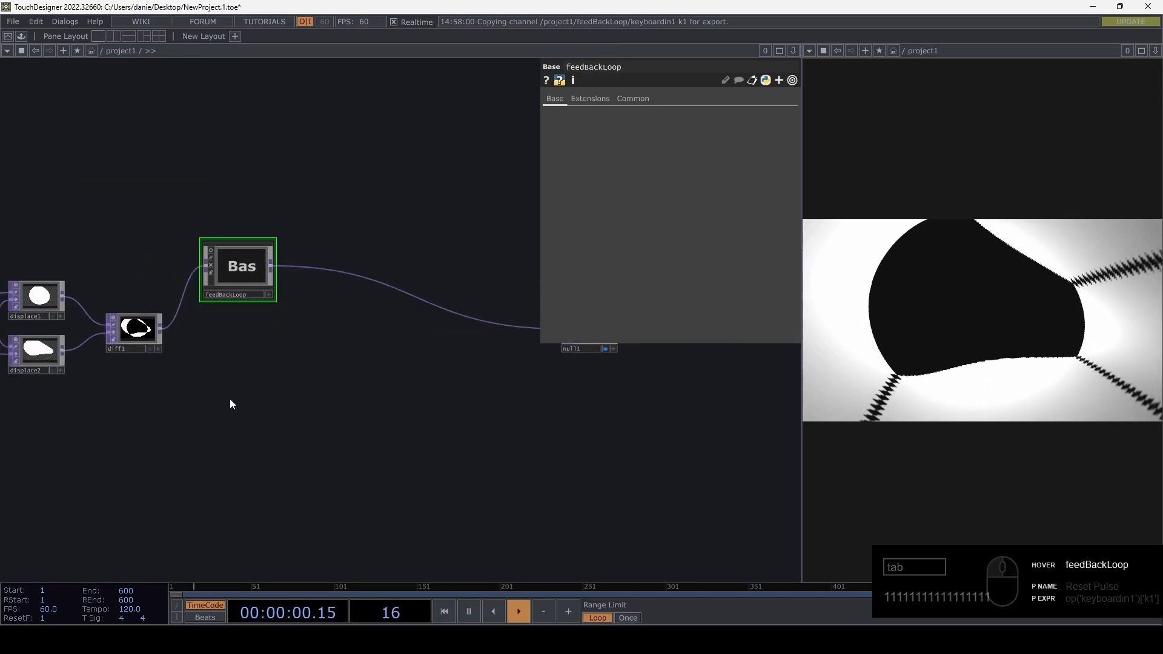
pyautogui.moveTo(230, 399); pyautogui.dragTo(317, 420)
pyautogui.press('i')
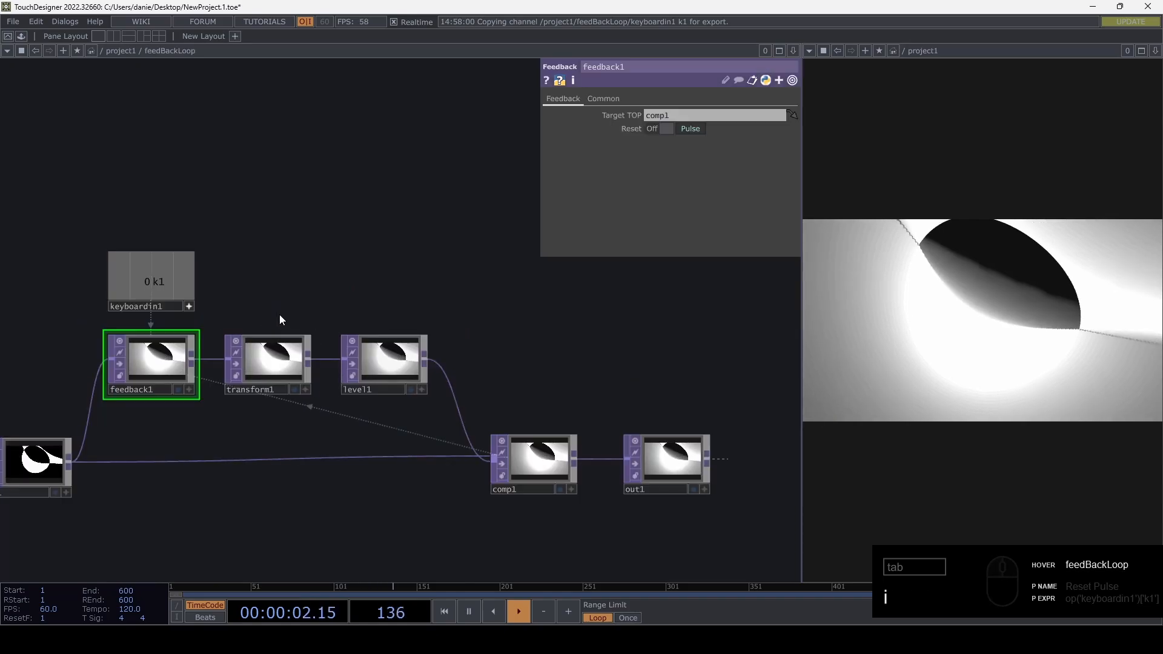
pyautogui.press('u')
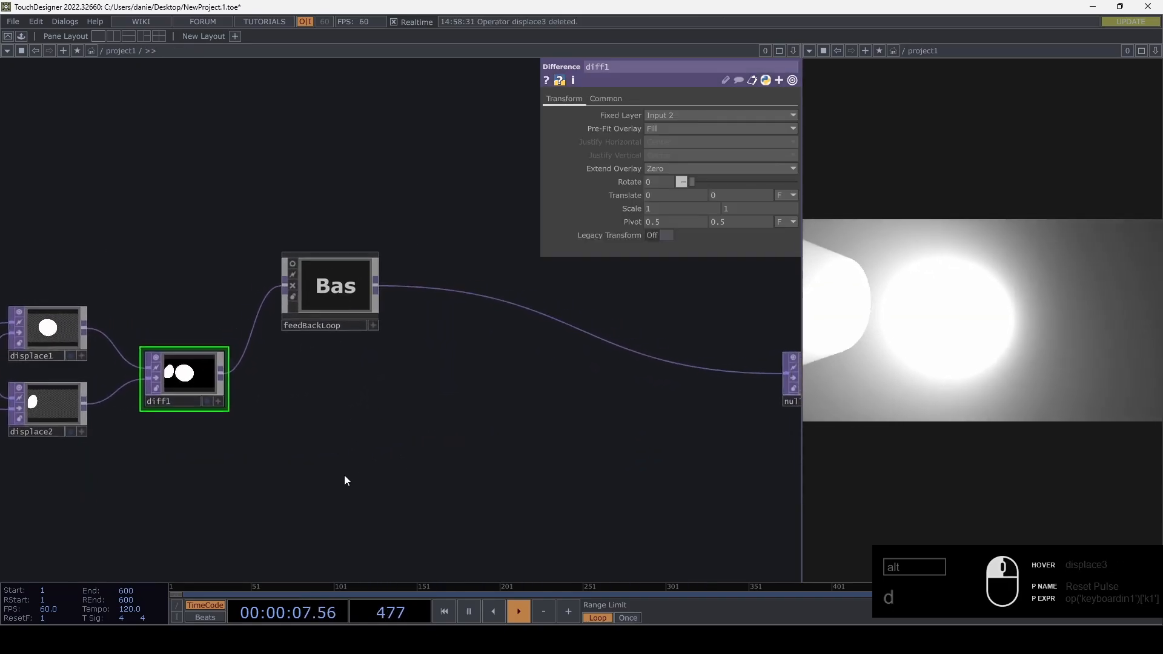
# - Add a folder named "My components" under My Components in the Palette and open it
pyautogui.click(294, 318)
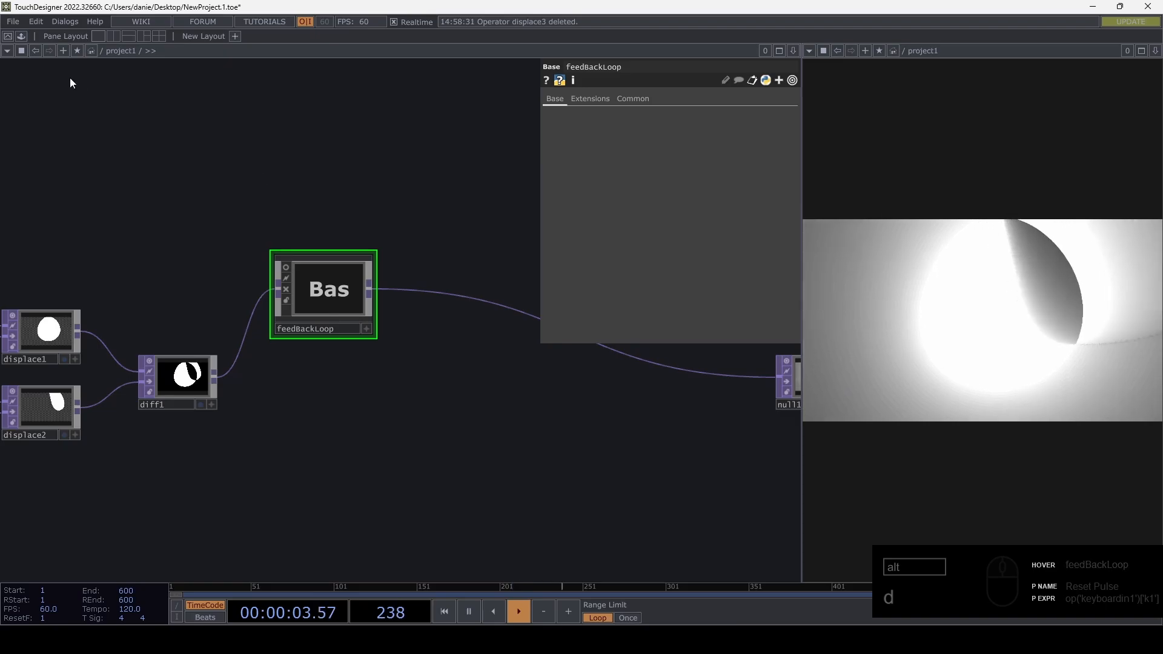
pyautogui.click(22, 36)
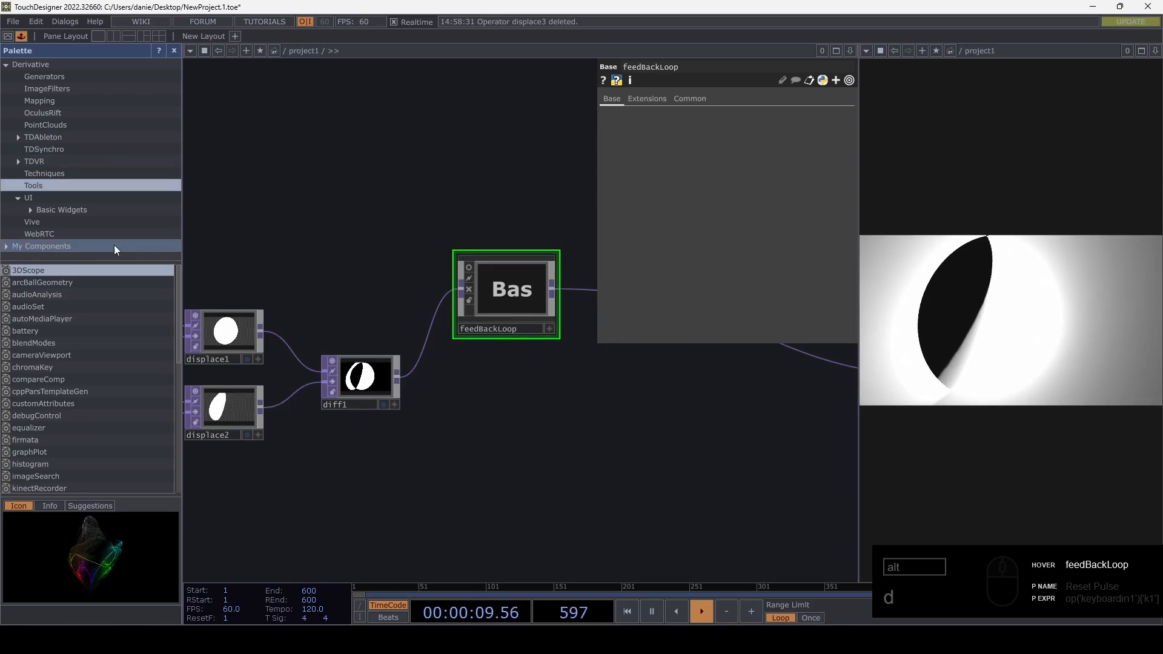
pyautogui.click(5, 248)
pyautogui.scroll(-1, 54, 245)
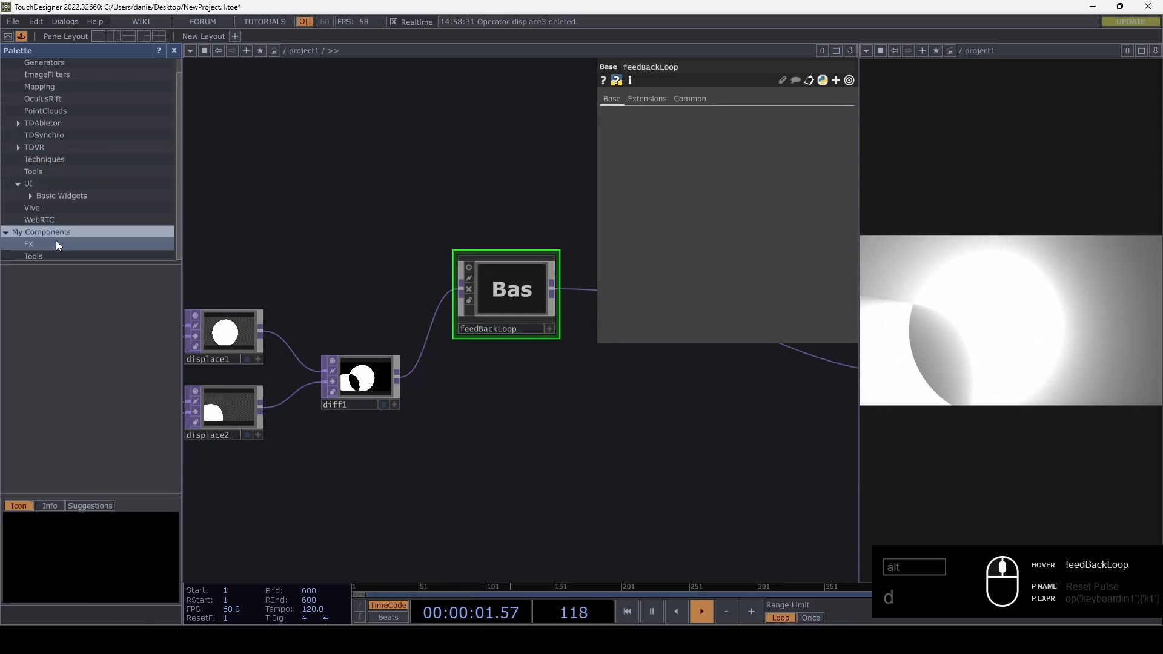
pyautogui.rightClick(55, 232)
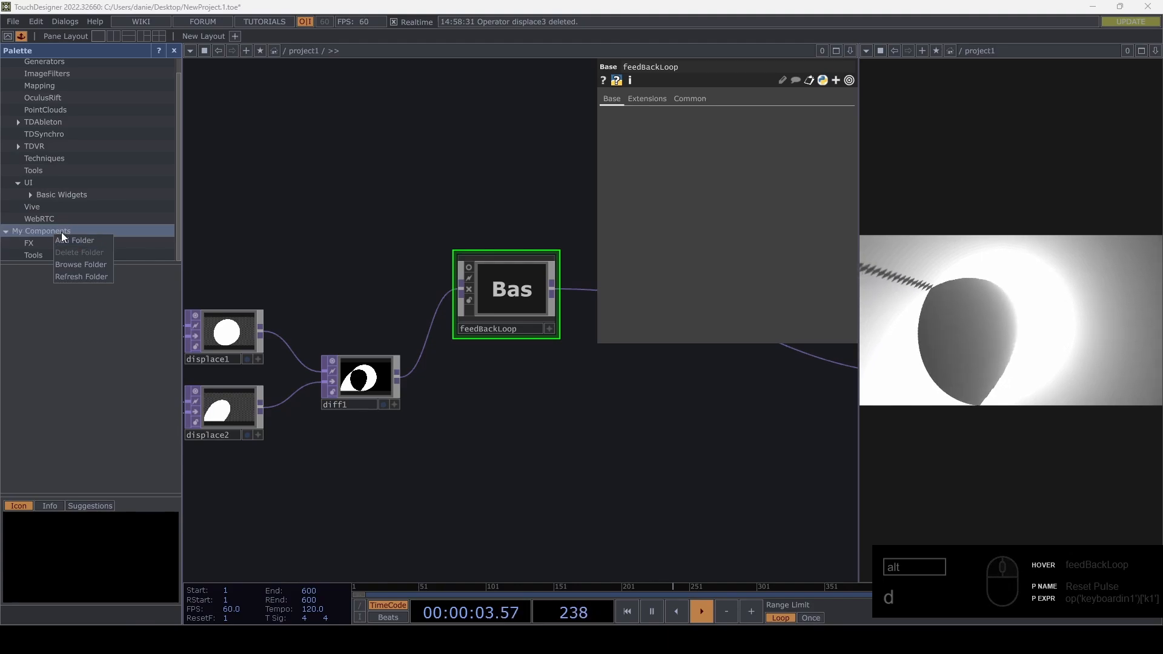
pyautogui.click(78, 240)
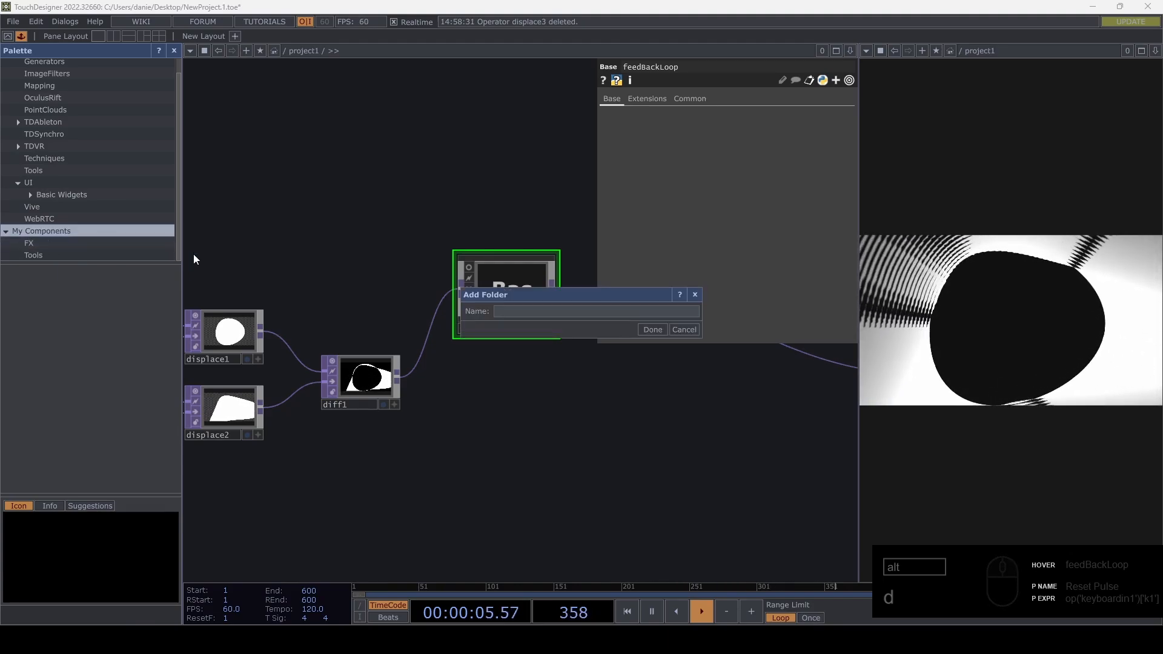
pyautogui.write('My ')
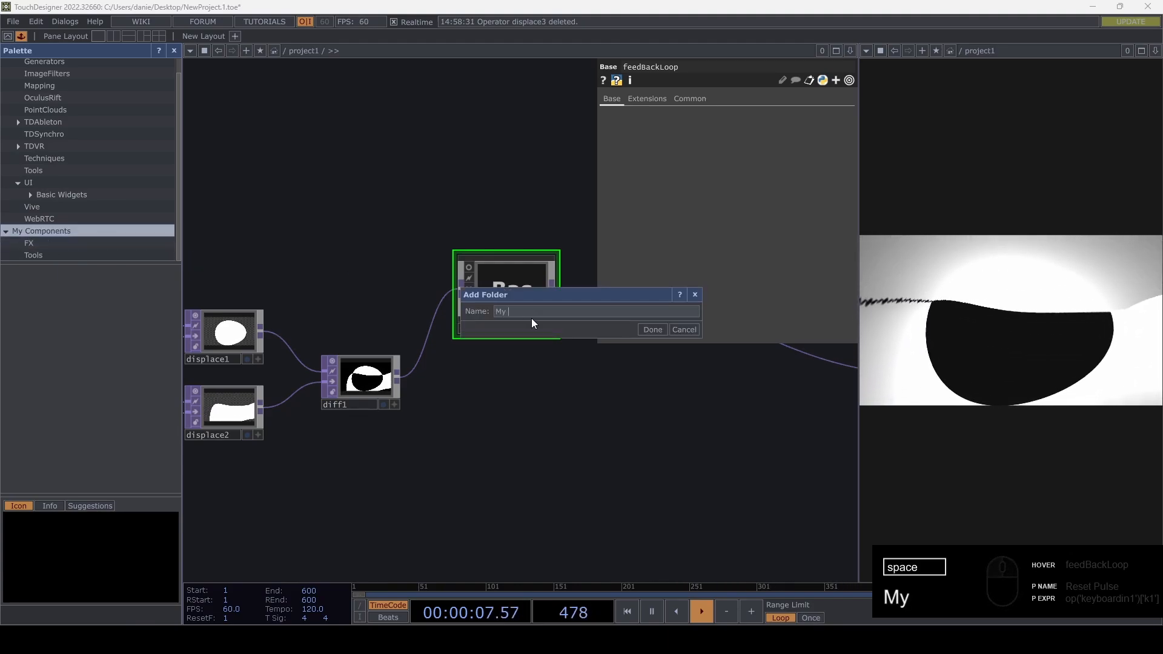
pyautogui.write('components')
pyautogui.press('Return')
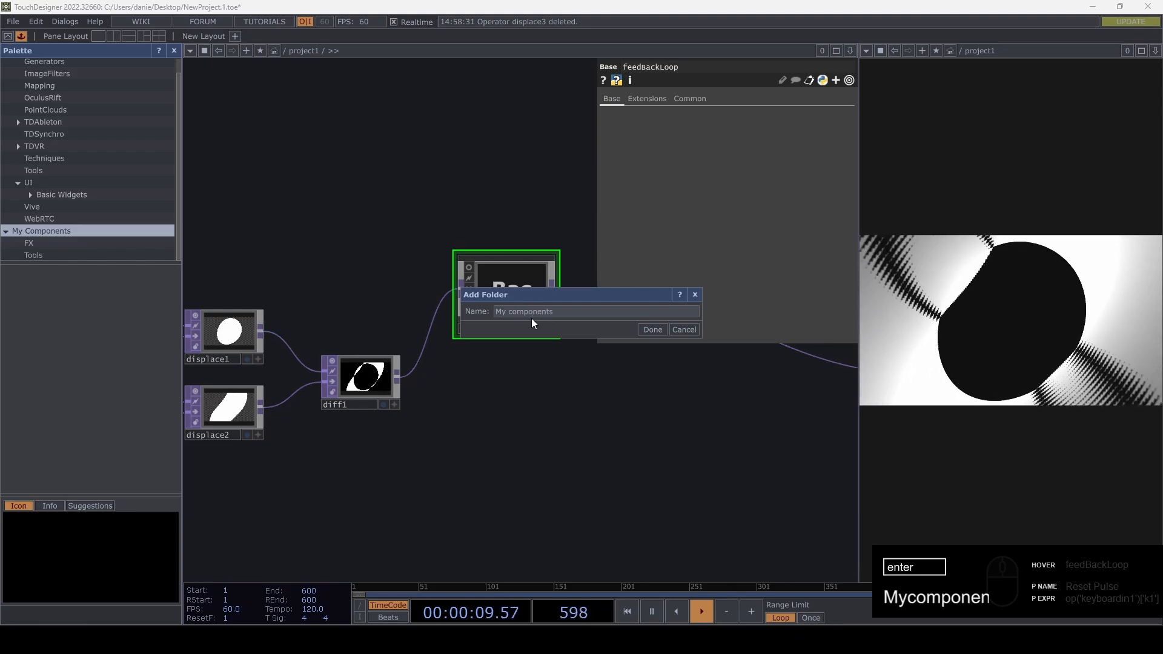
pyautogui.click(652, 331)
pyautogui.click(69, 242)
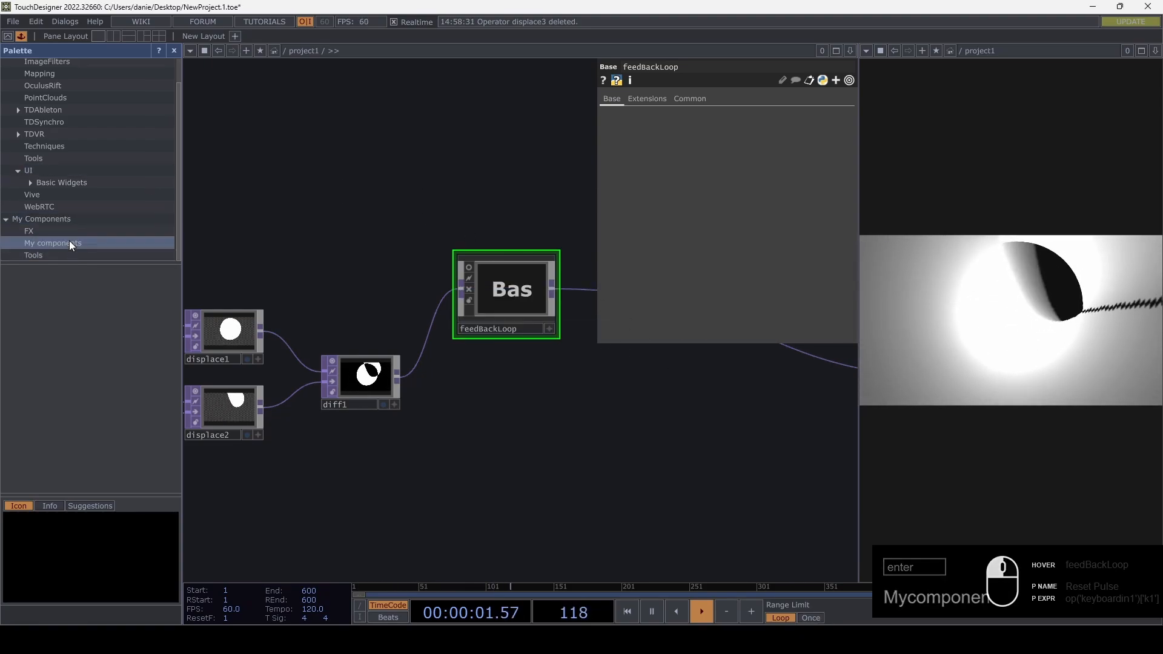
pyautogui.moveTo(499, 295); pyautogui.dragTo(486, 216)
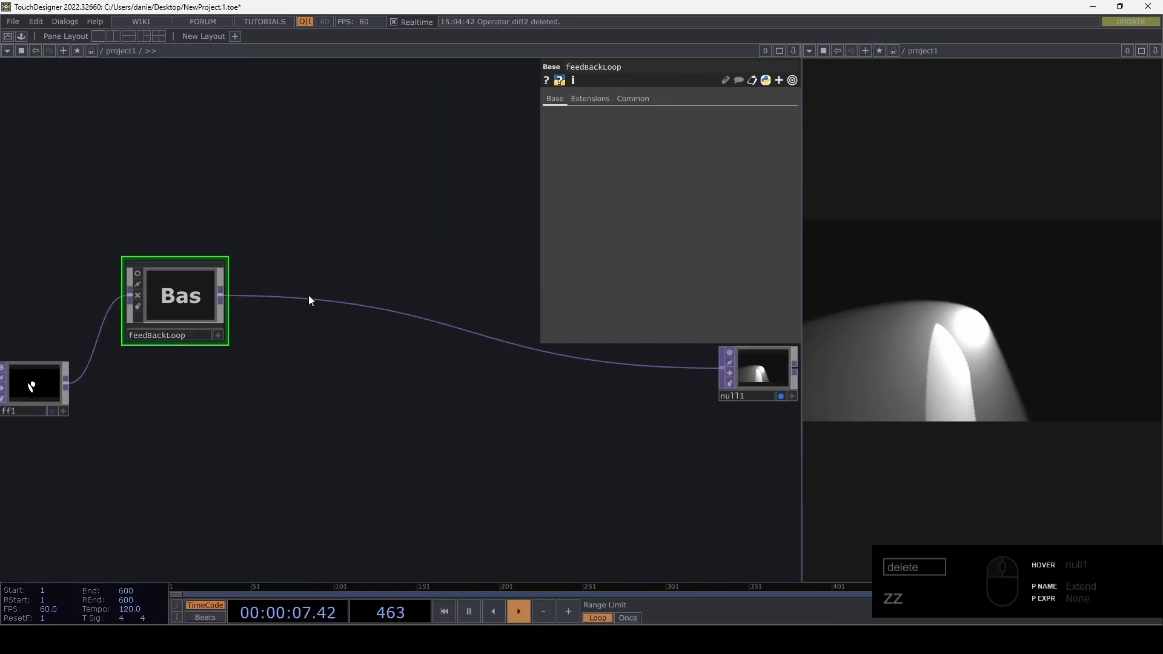
# - Insert a Displace TOP between feedBackLoop and null1 and connect diff1 to its second input
pyautogui.rightClick(322, 300)
pyautogui.click(324, 302)
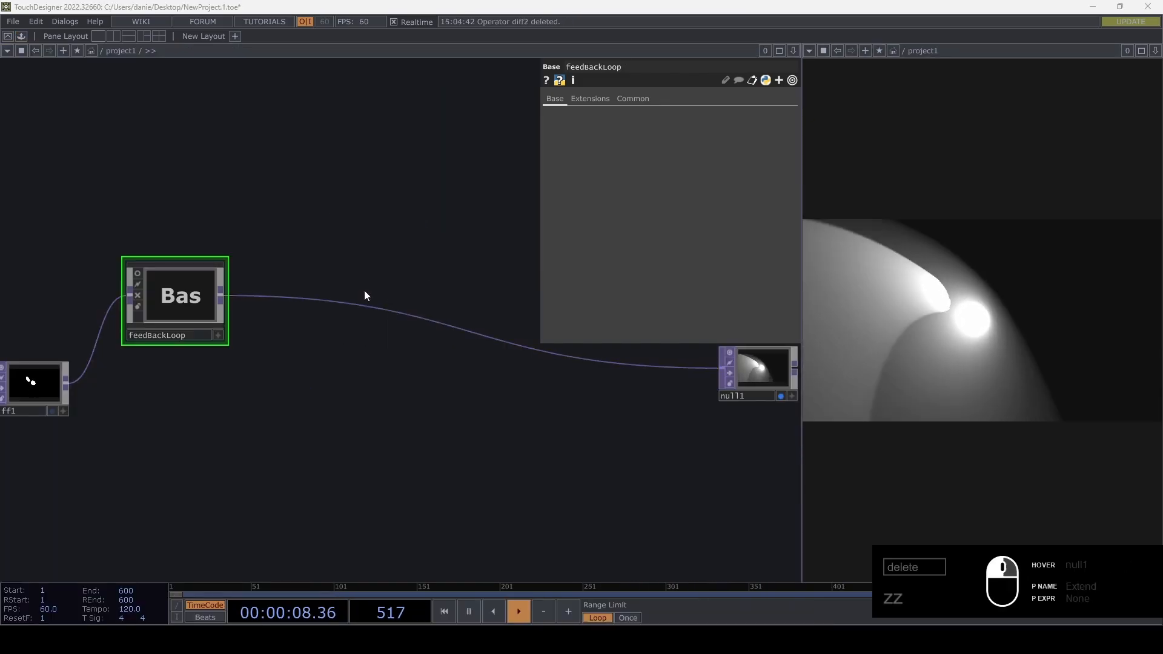
pyautogui.write('dis')
pyautogui.click(153, 404)
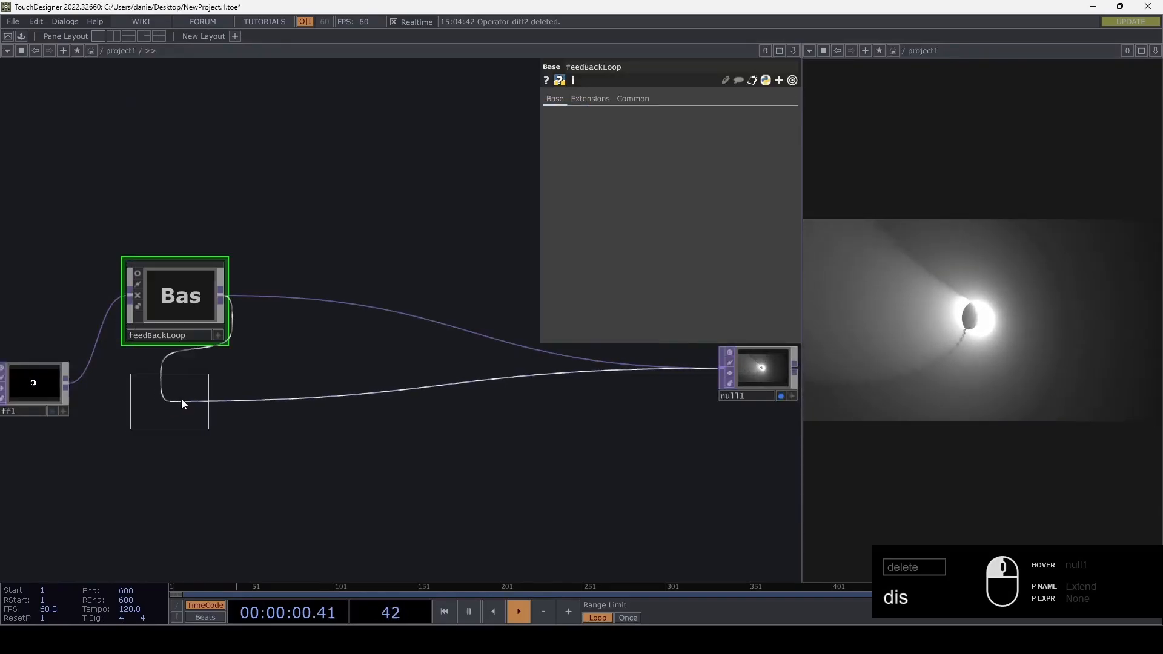
pyautogui.click(357, 371)
pyautogui.moveTo(248, 418); pyautogui.dragTo(285, 418)
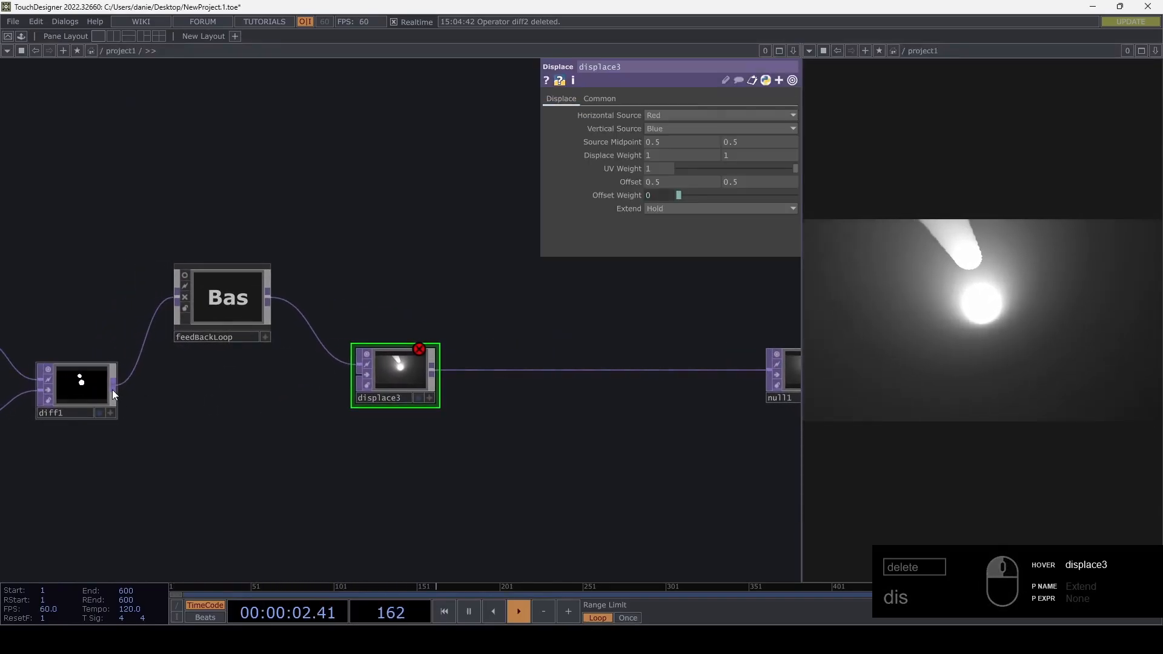
pyautogui.click(114, 387)
pyautogui.click(352, 383)
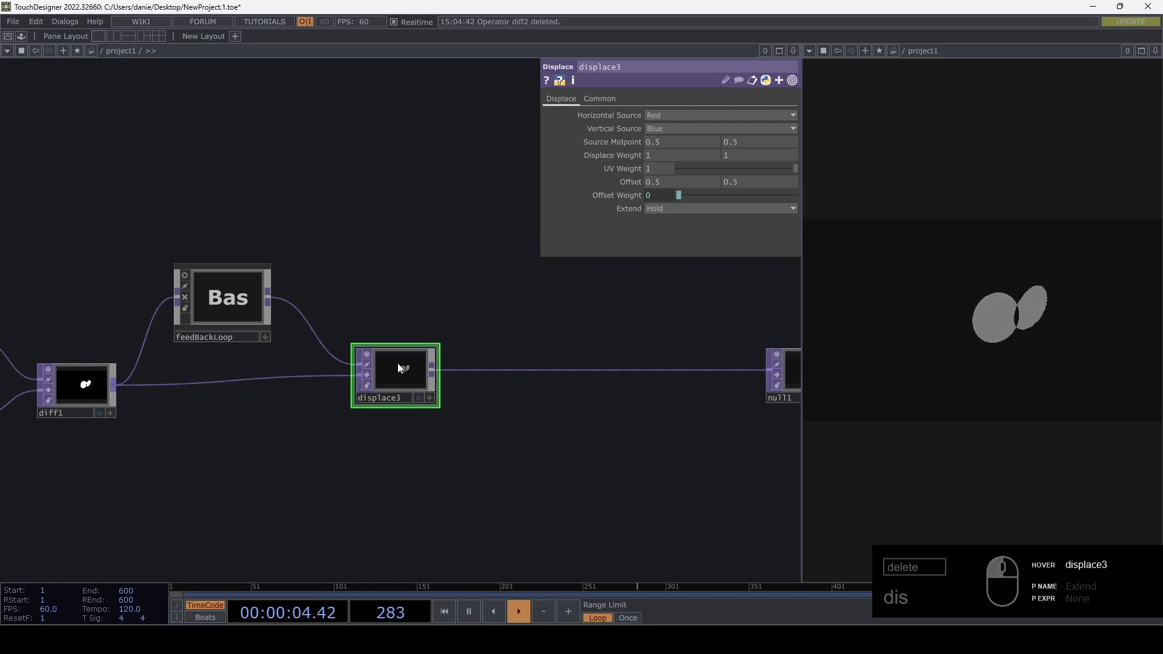
# - Set the new Displace TOP's Displace Weight to 0.026 on both axes
pyautogui.scroll(4, 390, 372)
pyautogui.moveTo(671, 151); pyautogui.dragTo(616, 150)
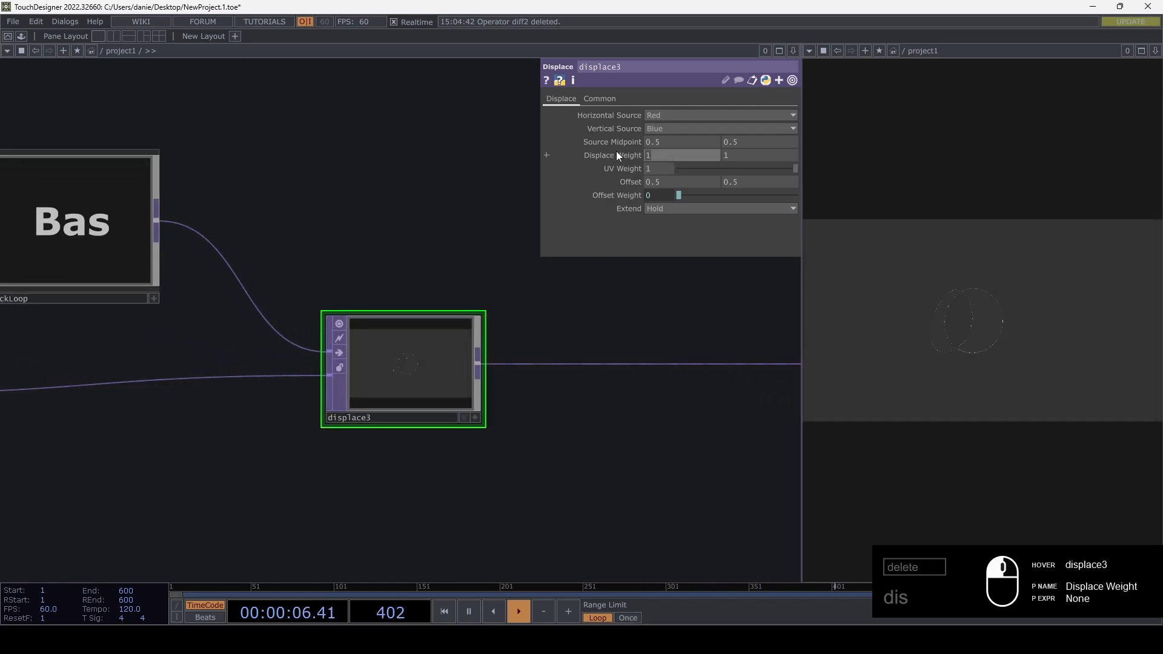
pyautogui.write('0.')
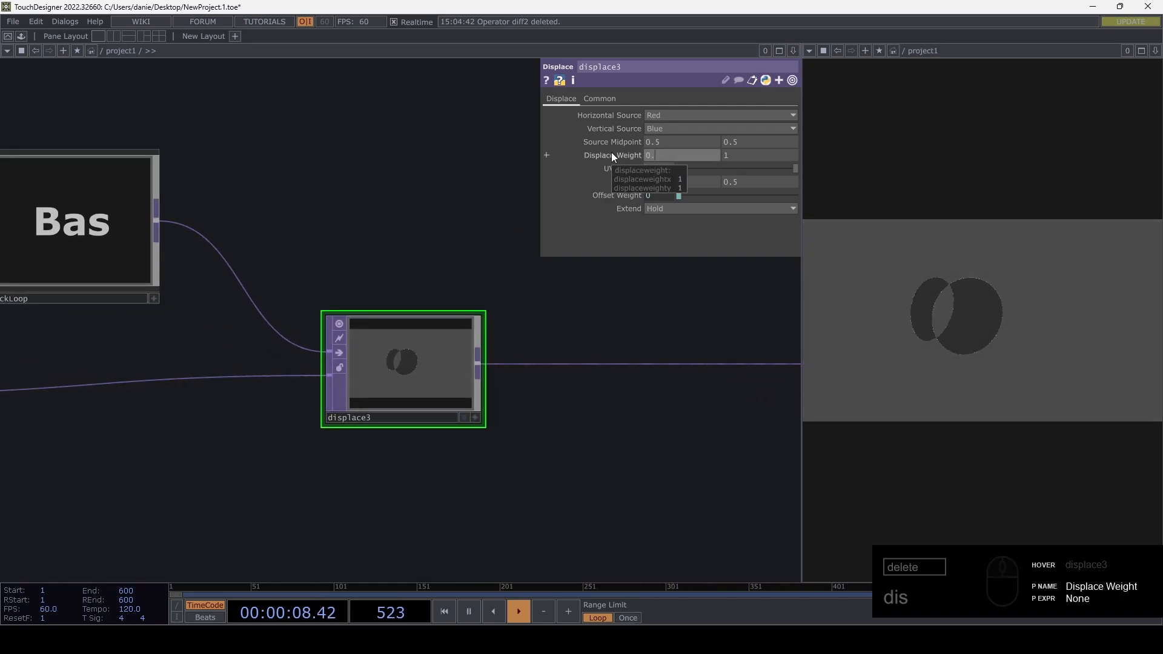
pyautogui.write('026')
pyautogui.press('Tab')
pyautogui.write('0')
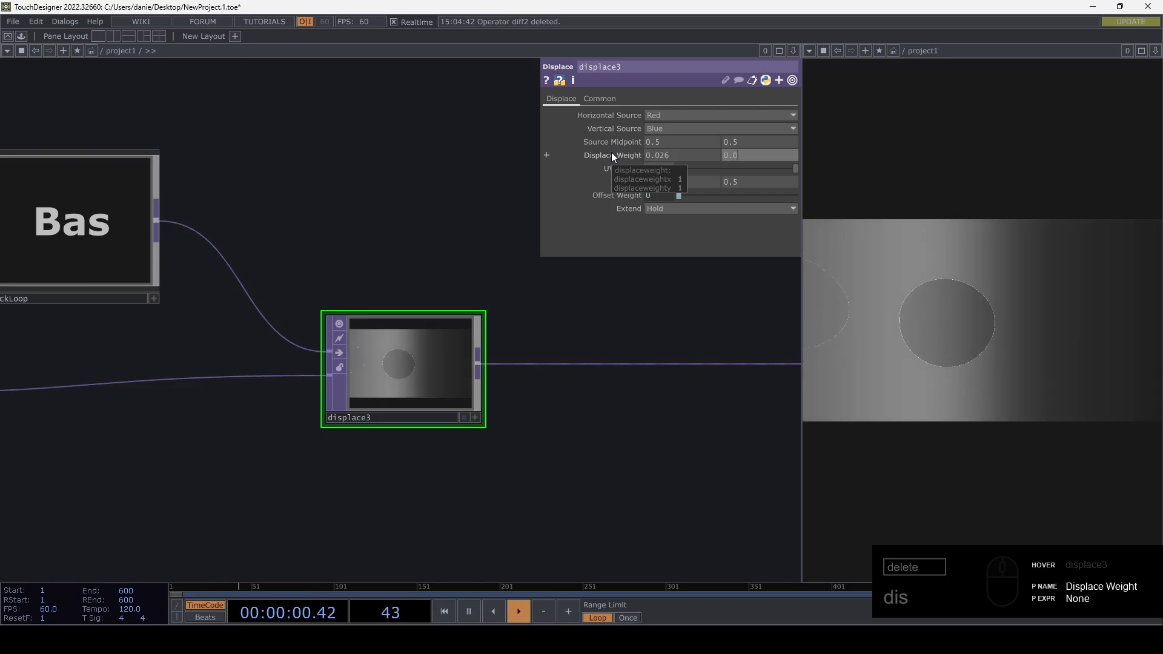
pyautogui.write('.026')
pyautogui.press('Return')
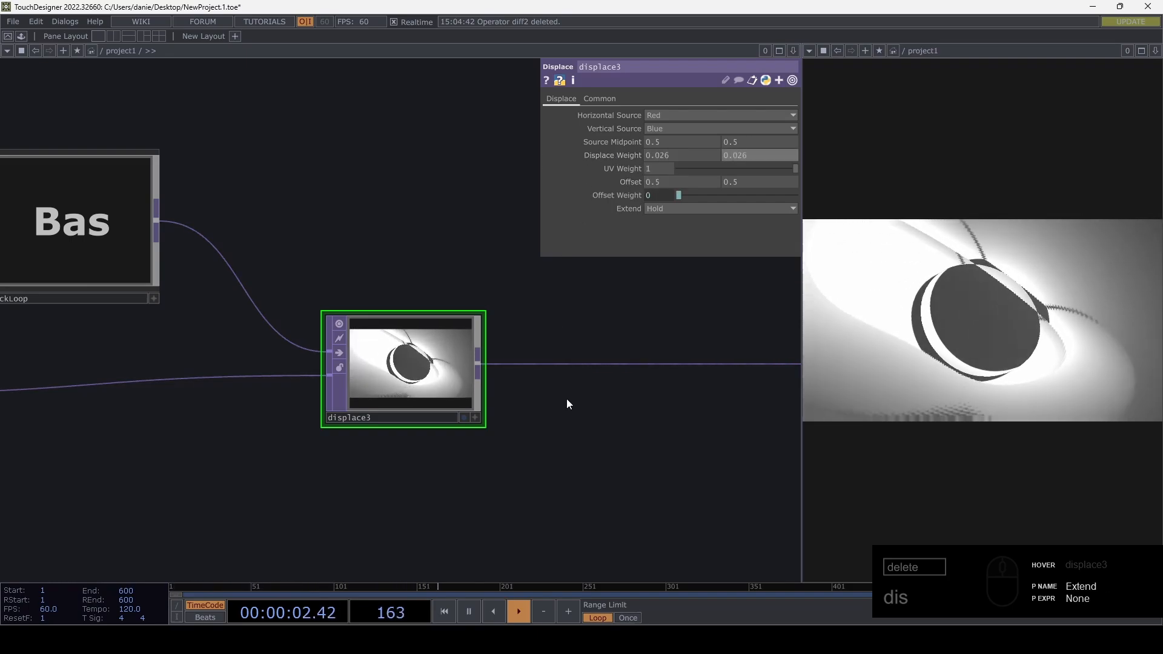
# - Insert a Difference TOP into the connection between displace3 and null1
pyautogui.moveTo(534, 411); pyautogui.dragTo(370, 427)
pyautogui.scroll(-3, 449, 420)
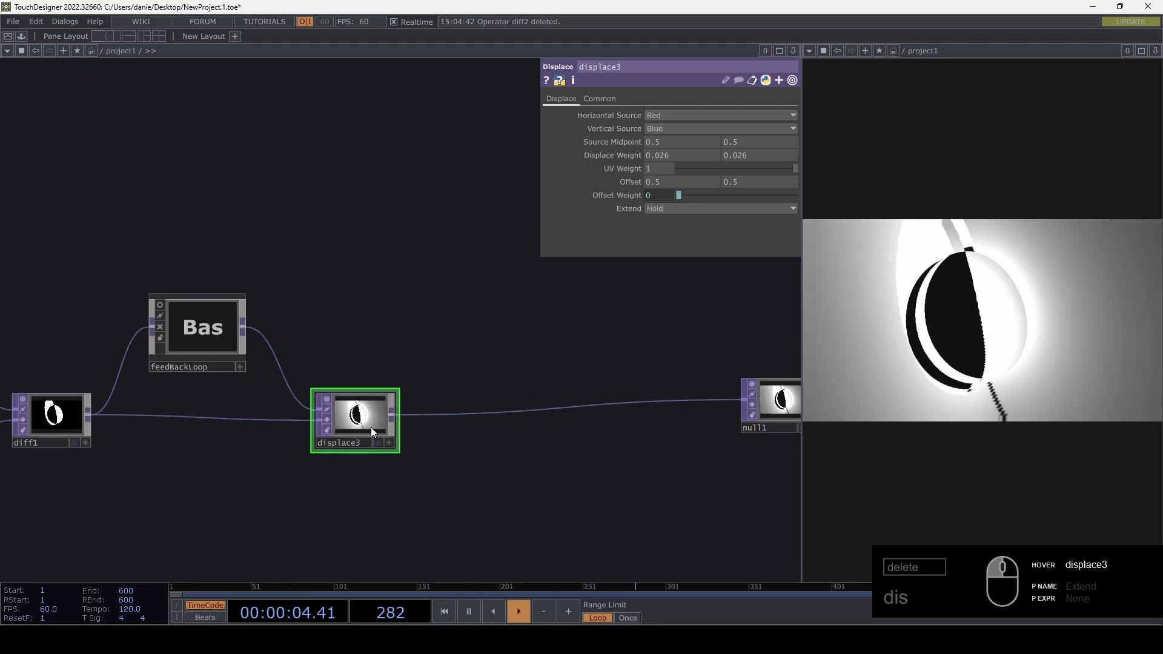
pyautogui.rightClick(473, 410)
pyautogui.click(489, 401)
pyautogui.write('d')
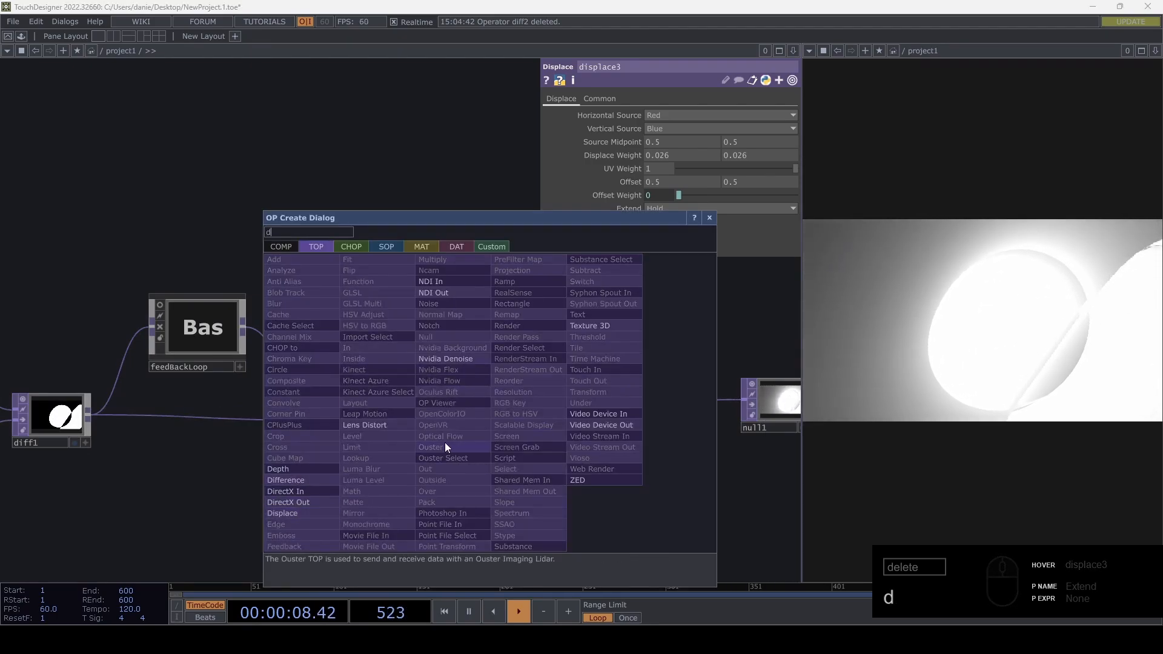
pyautogui.click(321, 481)
pyautogui.click(508, 376)
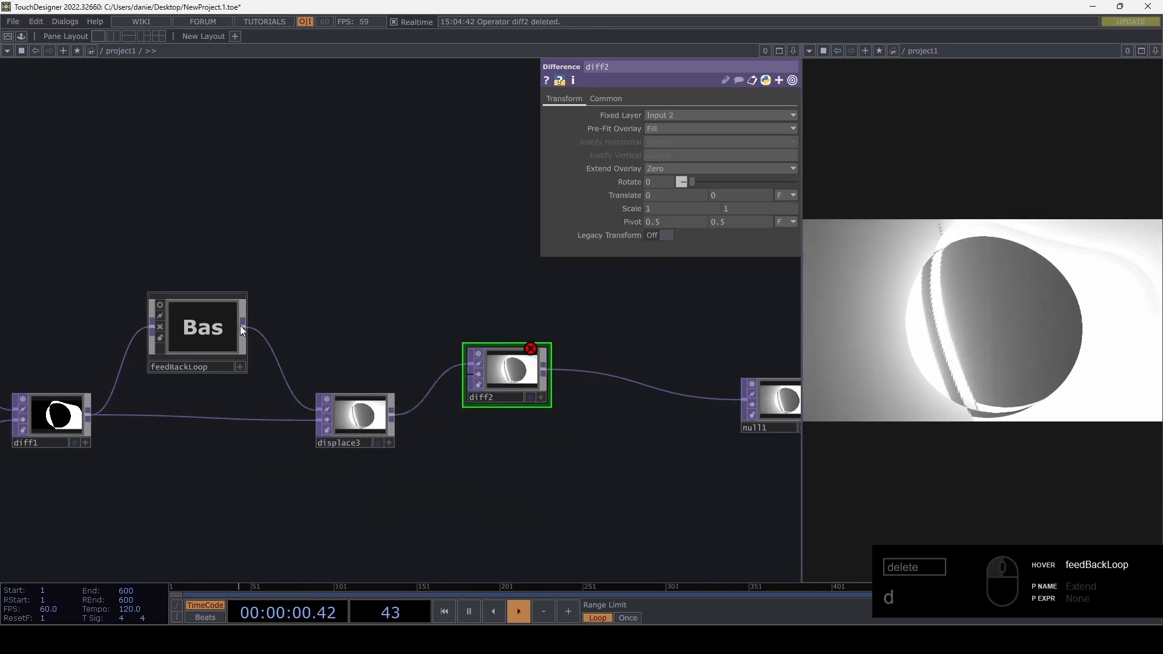
# - Connect the feedBackLoop component's output to the new Difference TOP's second input and examine the result
pyautogui.moveTo(244, 329); pyautogui.dragTo(494, 391)
pyautogui.scroll(3, 493, 363)
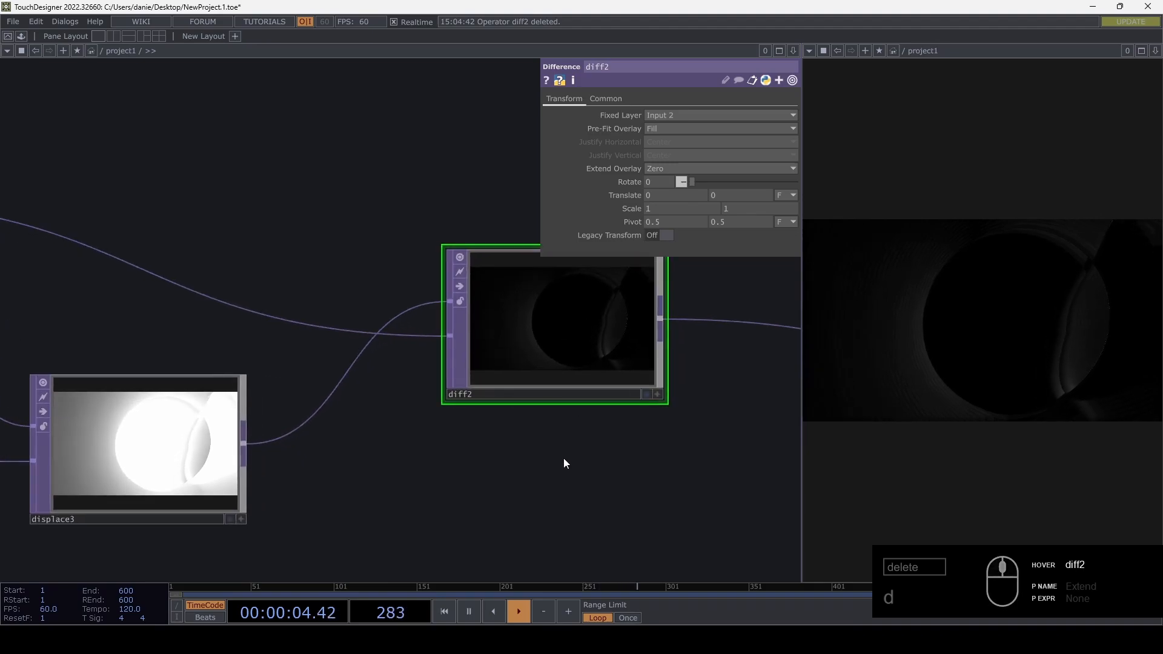
pyautogui.scroll(-3, 435, 492)
pyautogui.moveTo(389, 493); pyautogui.dragTo(464, 424)
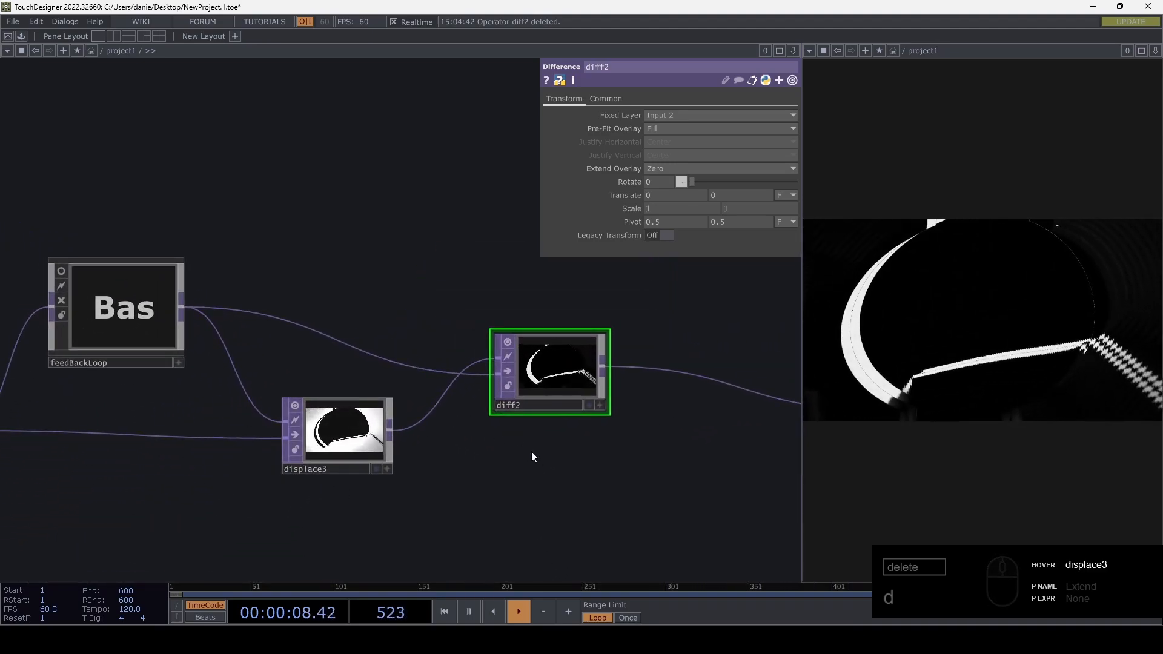
# - Try a Displace Weight of 0 on both axes of displace3, and undo the change
pyautogui.moveTo(532, 452); pyautogui.dragTo(477, 418)
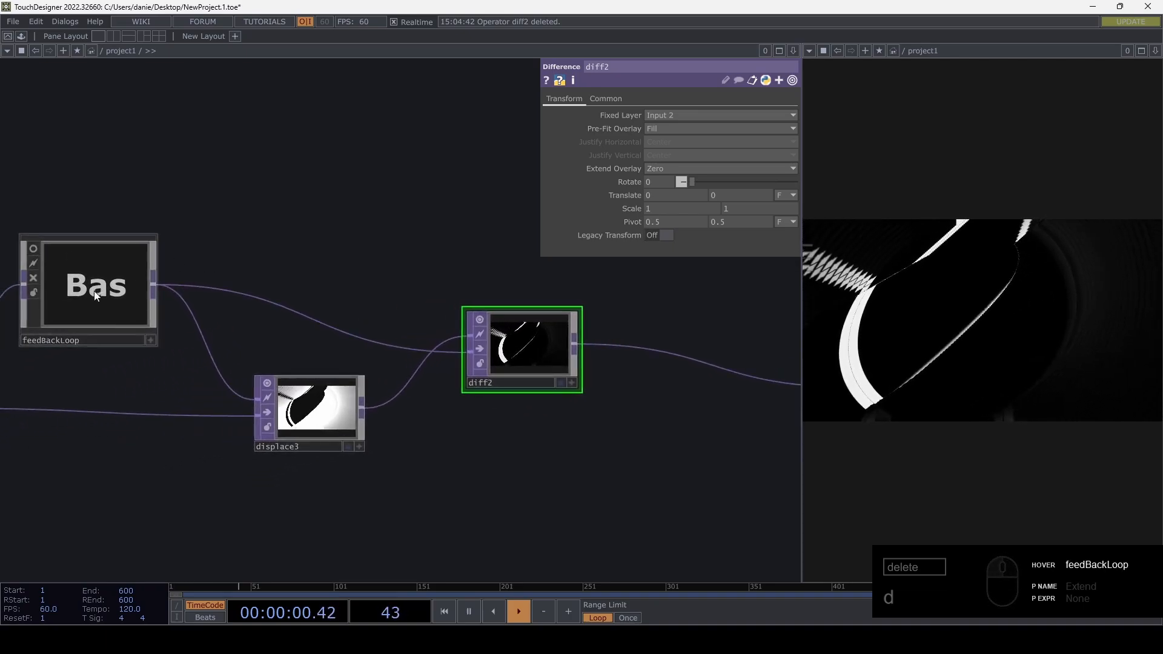
pyautogui.click(314, 403)
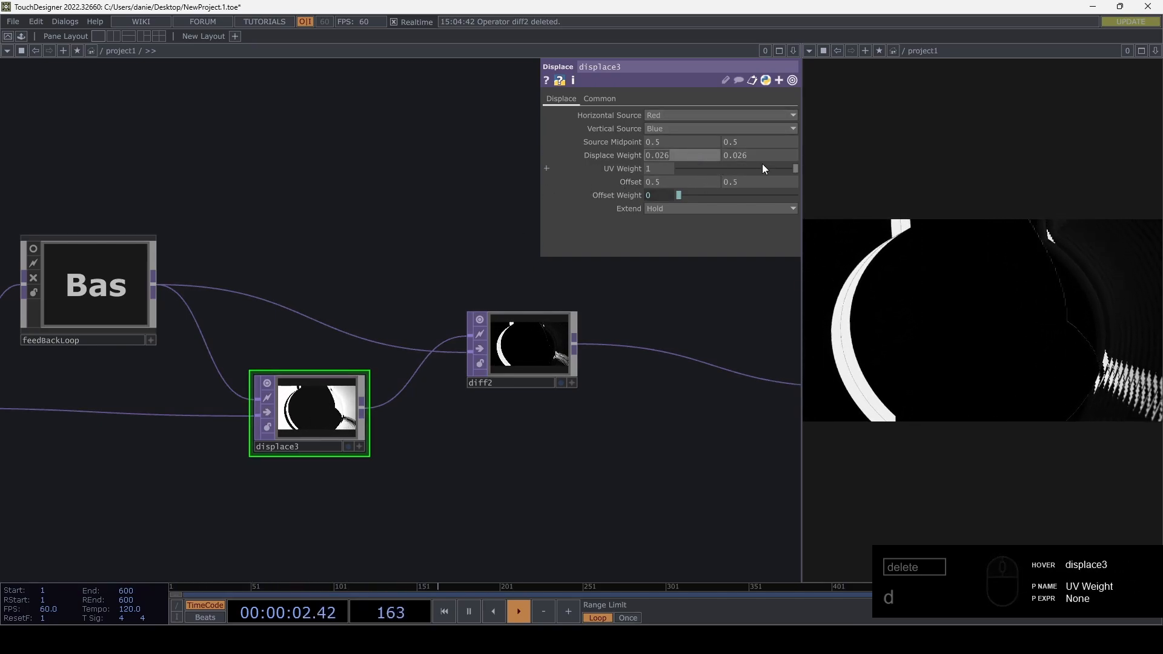
pyautogui.moveTo(683, 156); pyautogui.dragTo(655, 157)
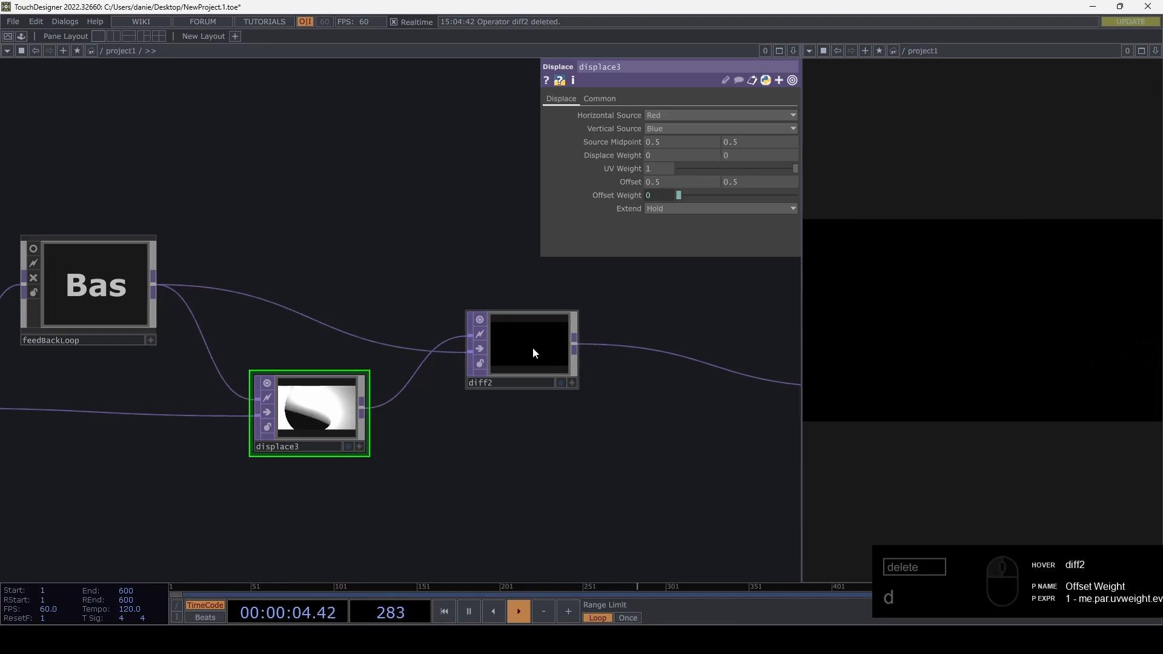
pyautogui.hotkey('ctrl', 'z')
pyautogui.hotkey('ctrl', 'z')
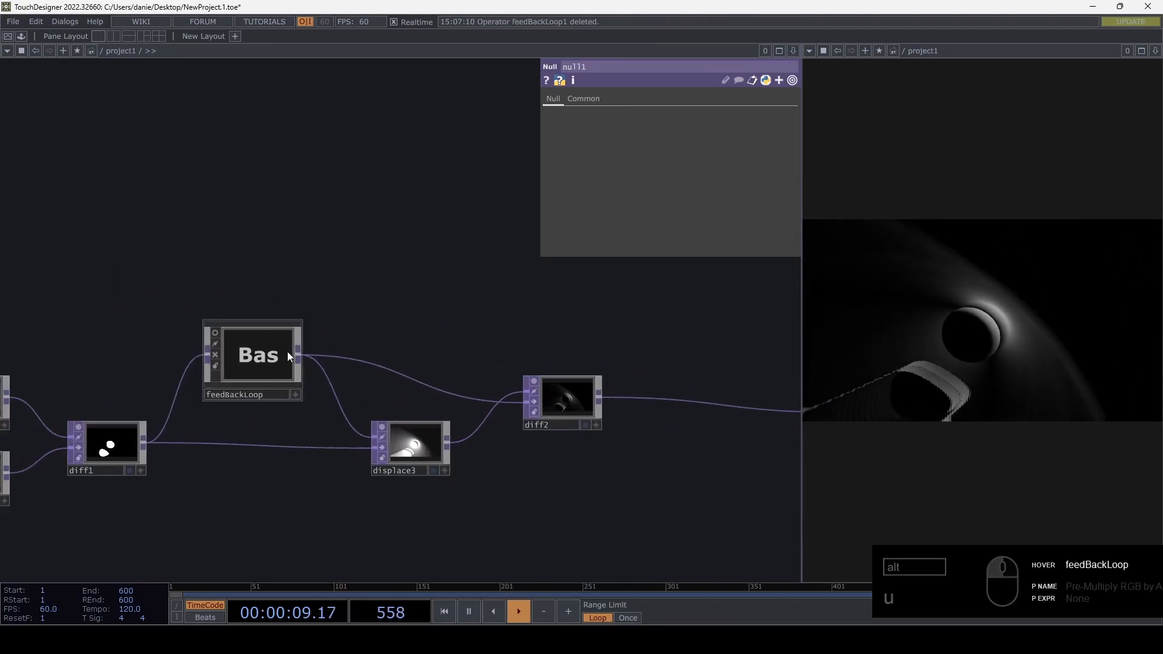
# - Duplicate the feedBackLoop component, detach the copy from diff1 and wire it between diff2 and null1
pyautogui.click(297, 345)
pyautogui.hotkey('ctrl', 'c')
pyautogui.hotkey('ctrl', 'v')
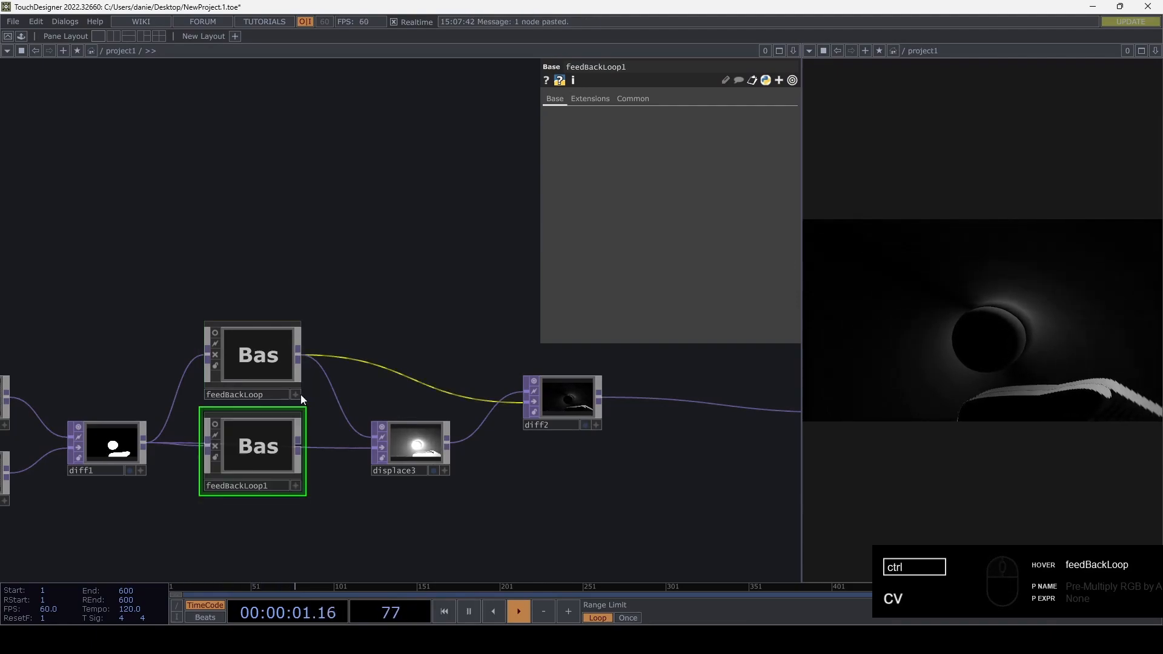
pyautogui.moveTo(293, 445); pyautogui.dragTo(273, 344)
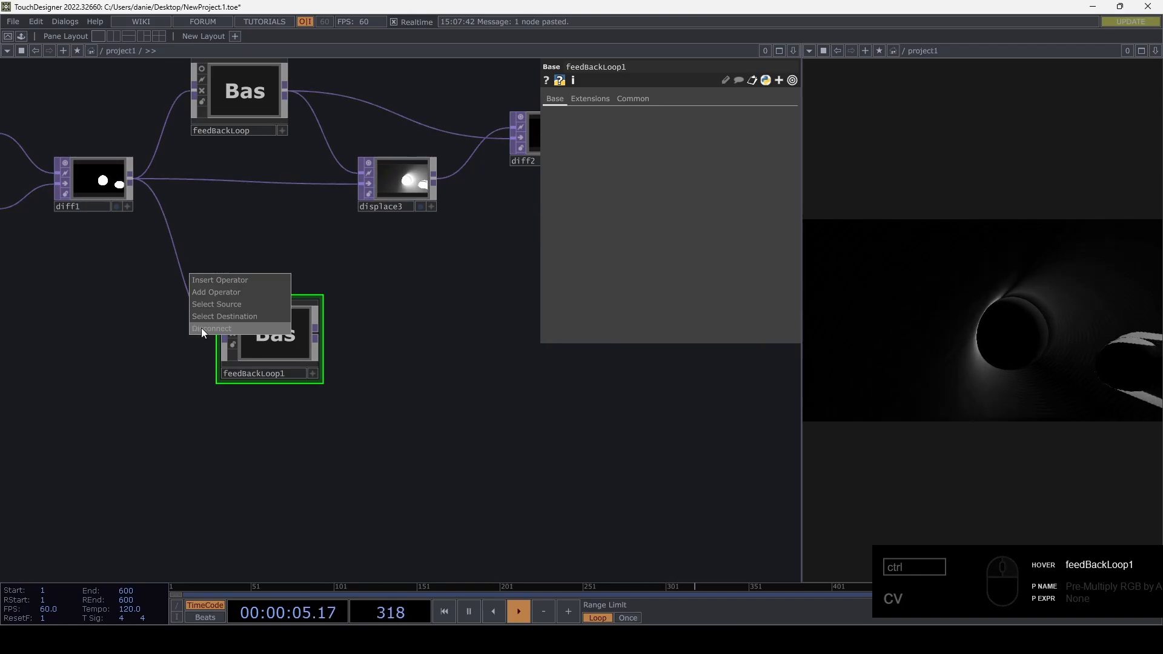
pyautogui.click(201, 328)
pyautogui.moveTo(76, 398); pyautogui.dragTo(445, 219)
pyautogui.moveTo(322, 295); pyautogui.dragTo(307, 219)
# - Set the Scale of transform1 inside feedBackLoop1 to 0.999 on both axes and reset the feedback
pyautogui.doubleClick(304, 230)
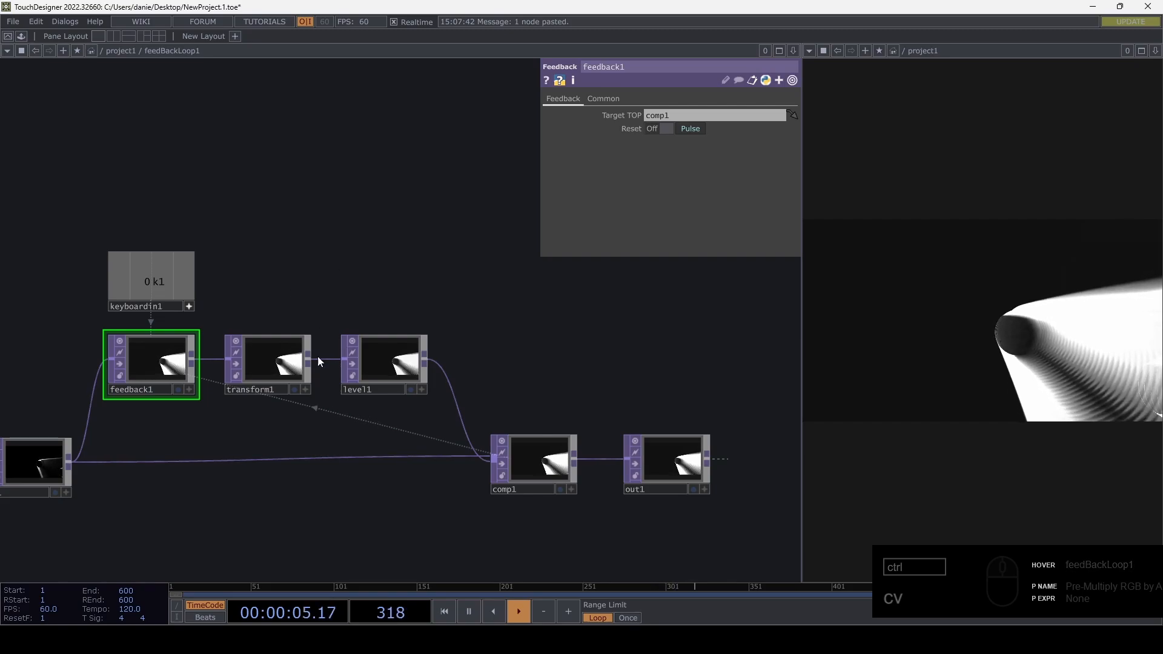
pyautogui.click(262, 362)
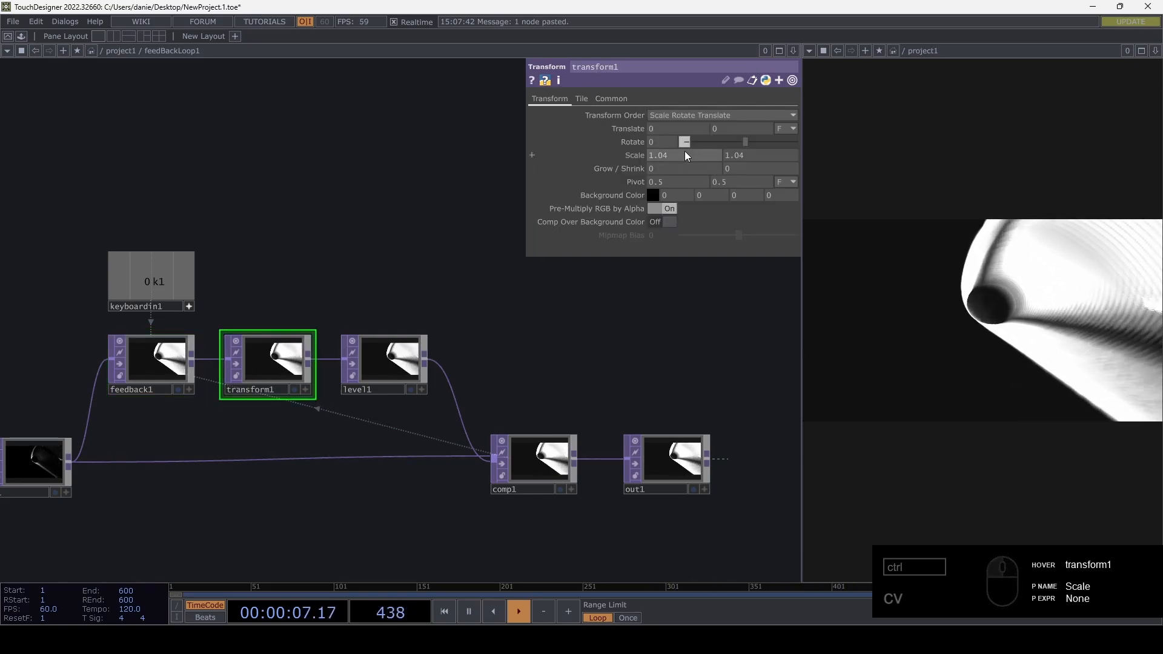
pyautogui.moveTo(674, 153); pyautogui.dragTo(618, 149)
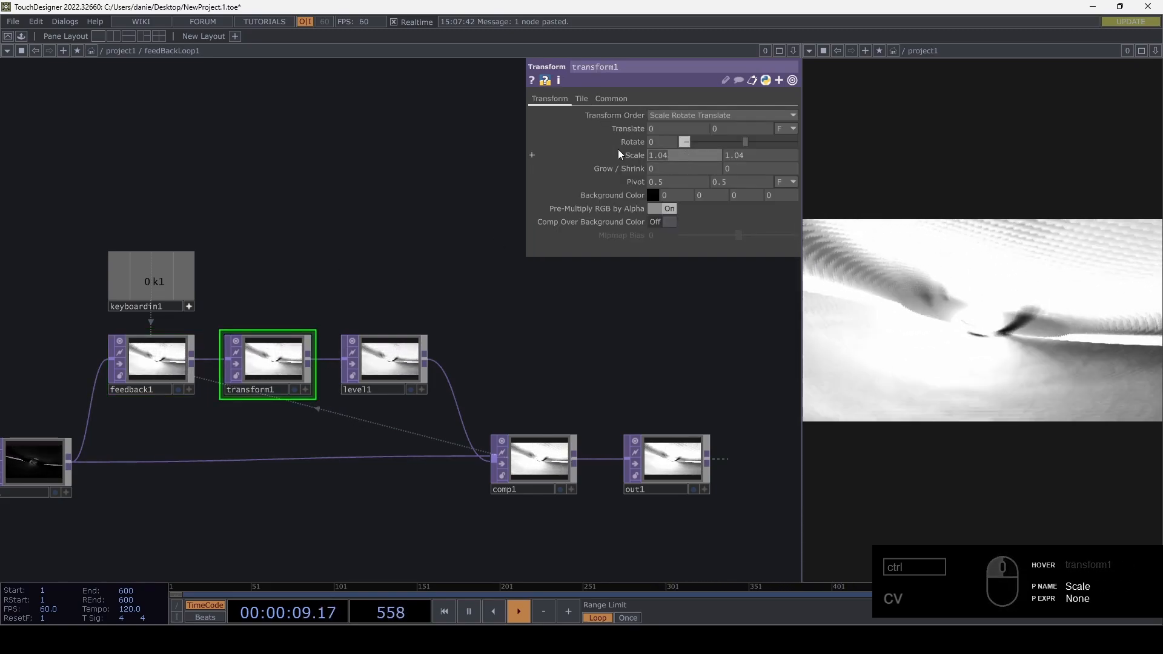
pyautogui.write('999')
pyautogui.press('Tab')
pyautogui.write('0.99')
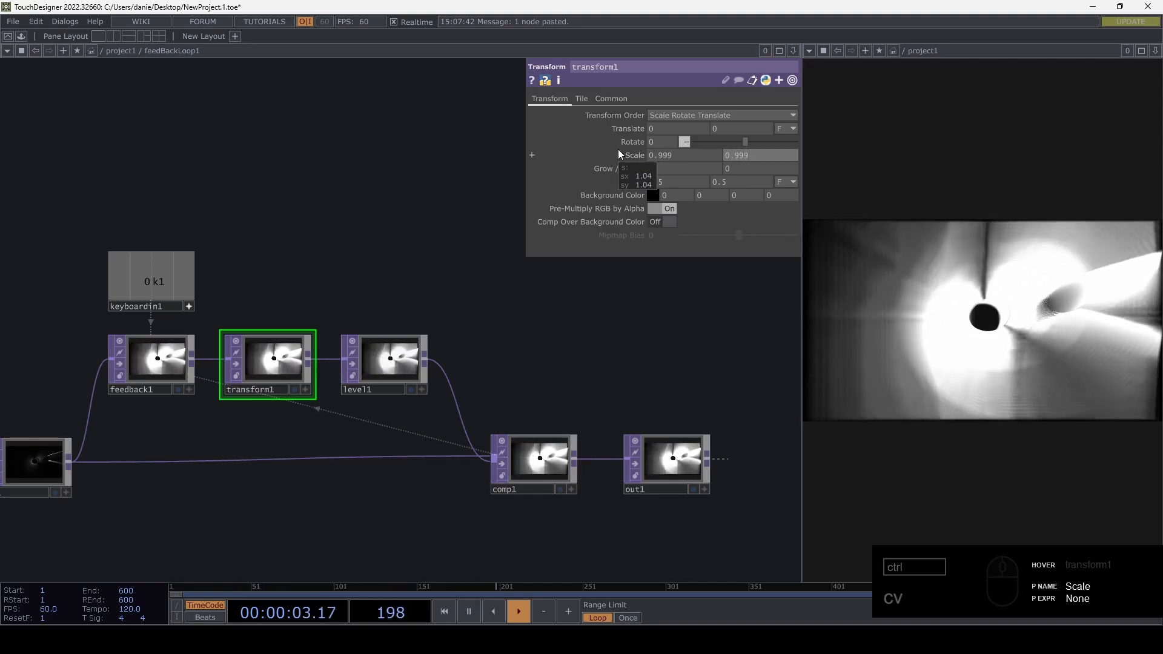
pyautogui.click(454, 293)
pyautogui.press('1')
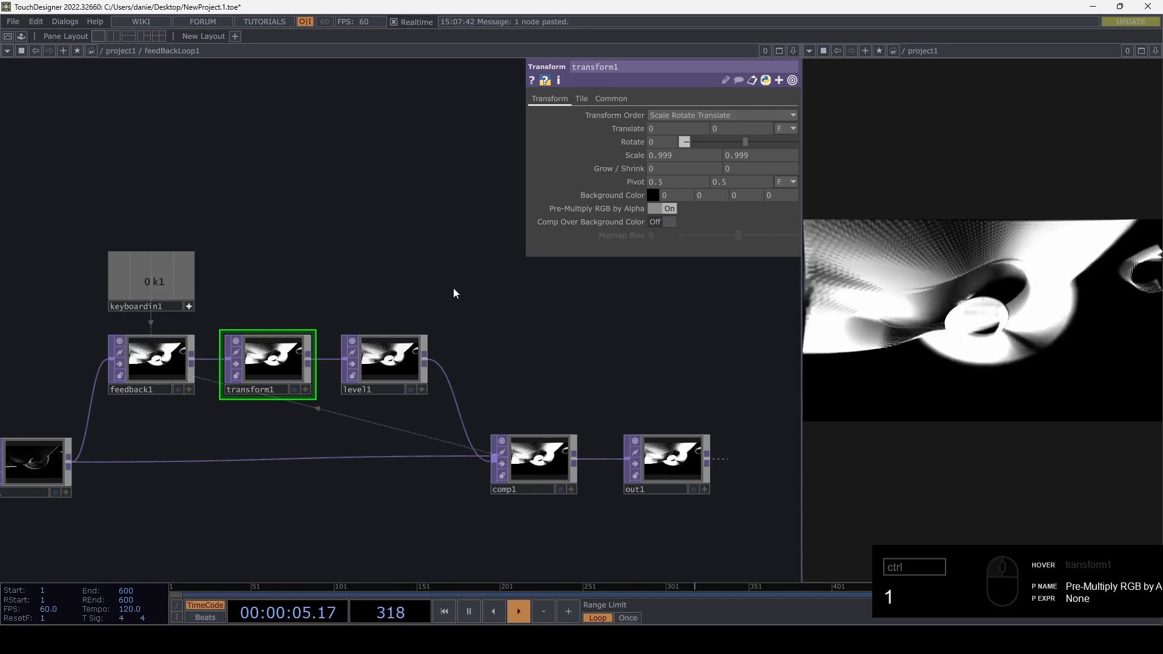
# - Return to the parent network, make room before null1 and insert an Edge TOP between feedBackLoop1 and null1
pyautogui.press('u')
pyautogui.moveTo(358, 385); pyautogui.dragTo(174, 436)
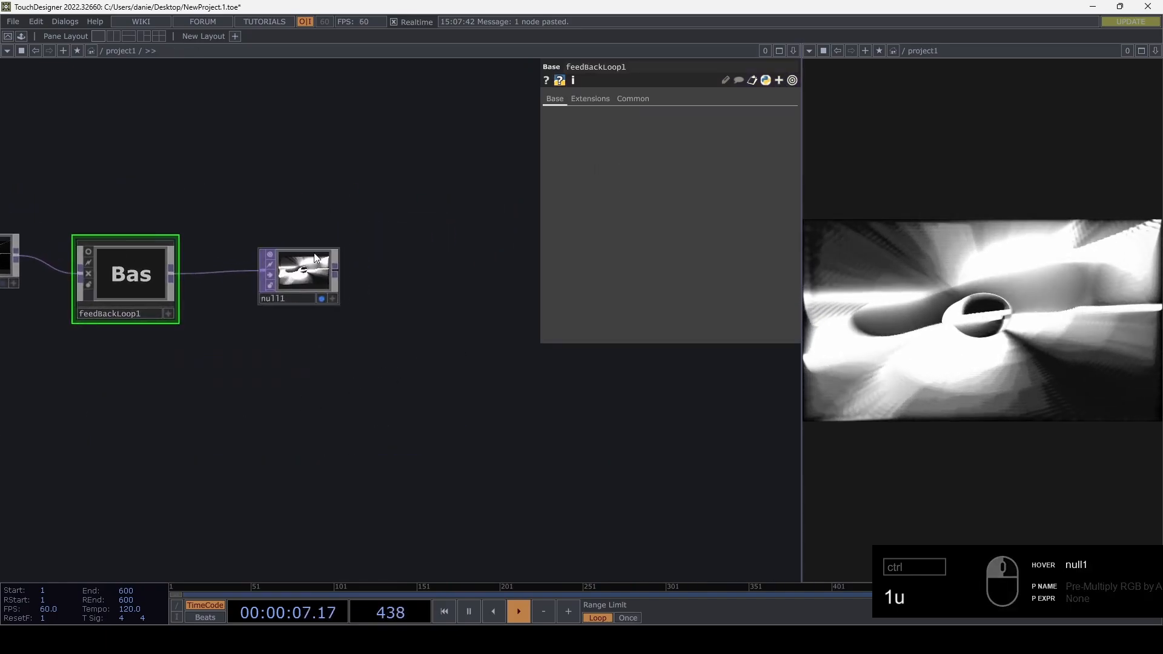
pyautogui.moveTo(298, 275); pyautogui.dragTo(419, 275)
pyautogui.rightClick(271, 277)
pyautogui.click(293, 259)
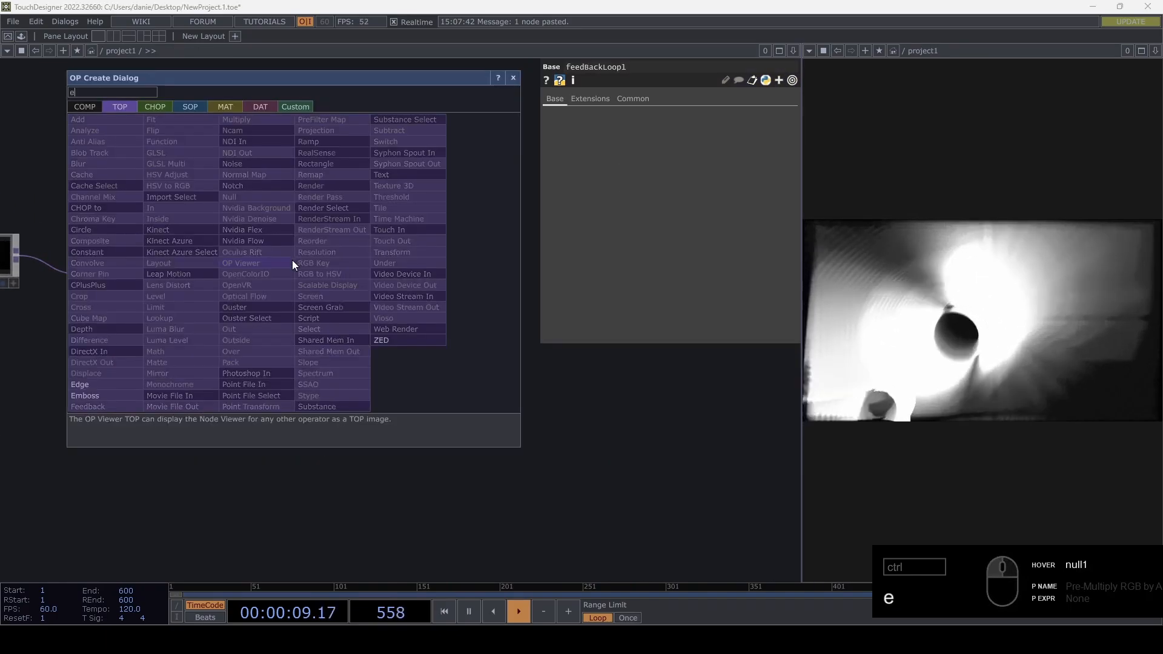
pyautogui.write('ed')
pyautogui.click(93, 377)
pyautogui.click(238, 278)
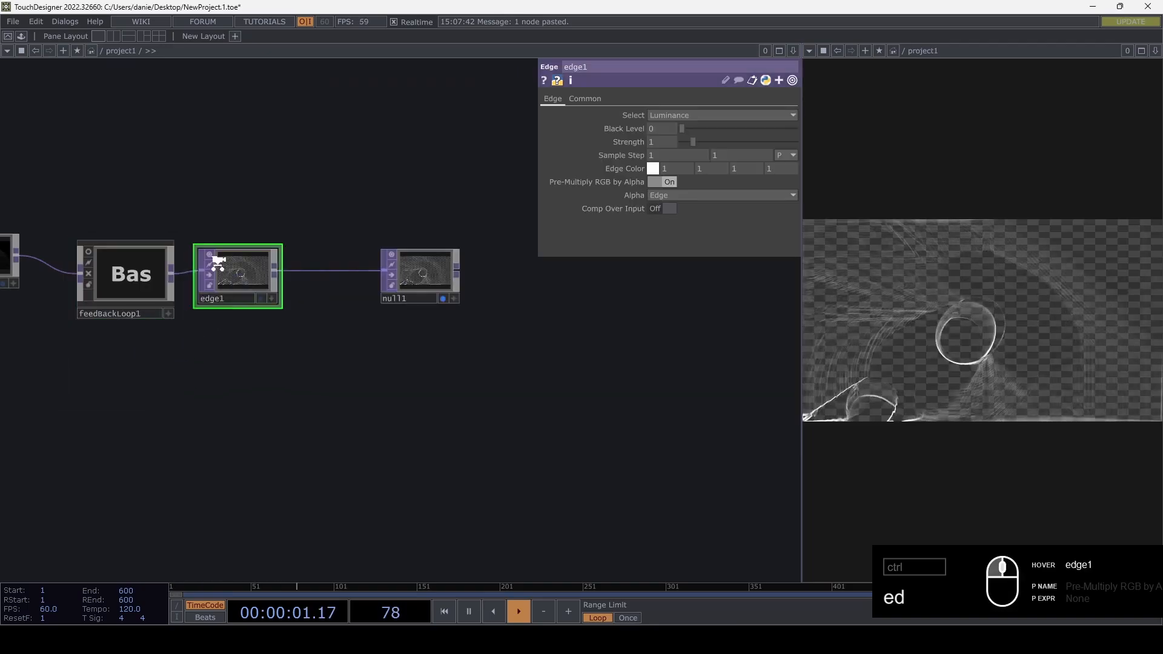
# - Move null1 farther from the Edge TOP and insert an RGB Key TOP between edge1 and null1
pyautogui.scroll(5, 218, 264)
pyautogui.scroll(-6, 263, 278)
pyautogui.moveTo(363, 347); pyautogui.dragTo(292, 354)
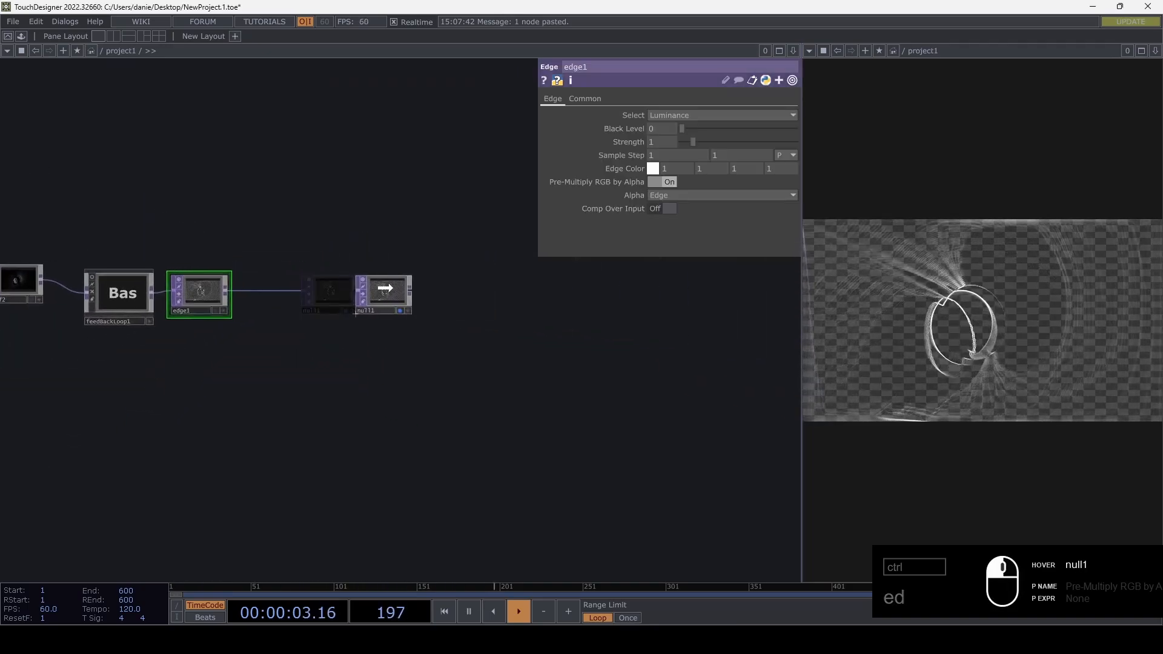
pyautogui.scroll(3, 181, 303)
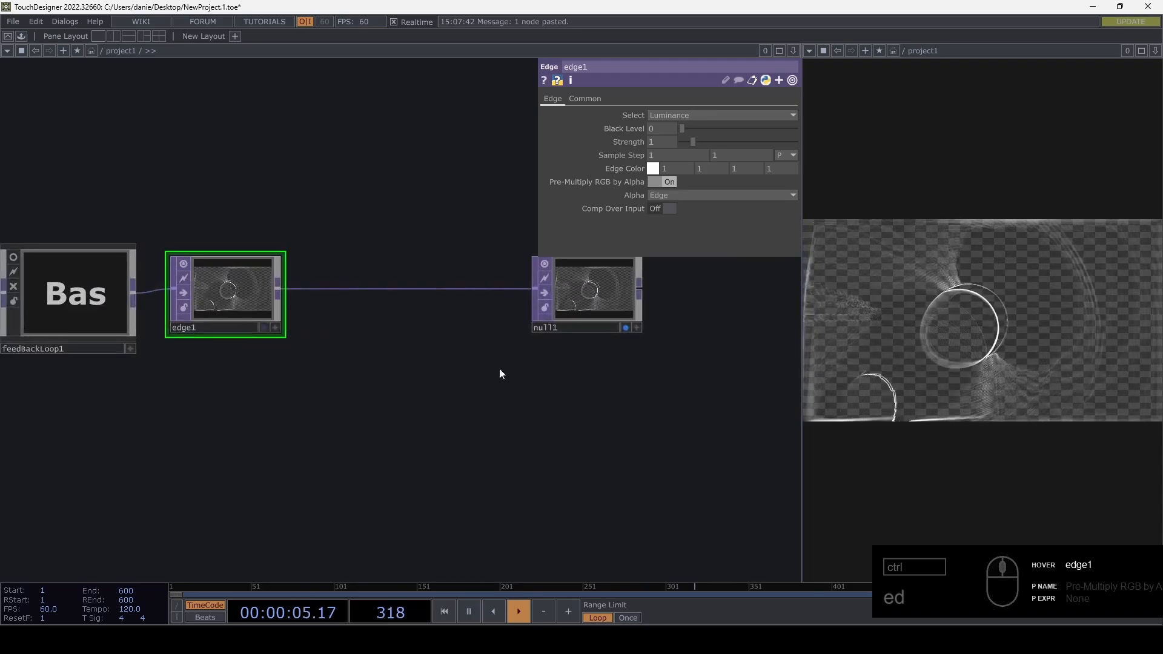
pyautogui.rightClick(359, 289)
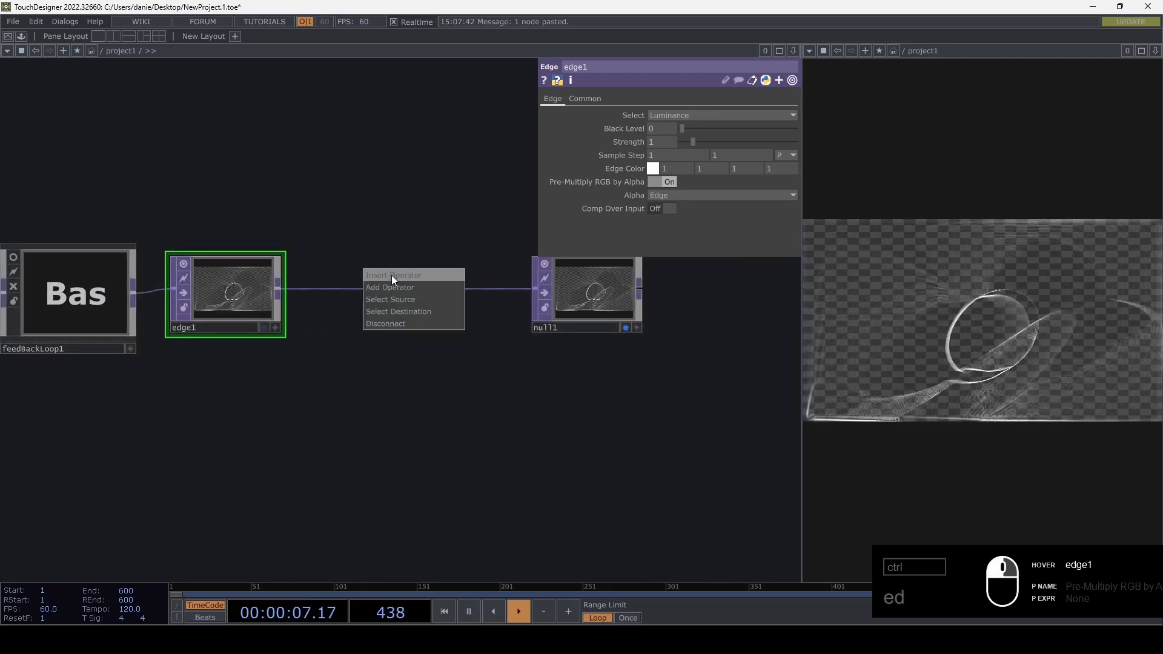
pyautogui.click(392, 275)
pyautogui.write('rg')
pyautogui.click(420, 283)
pyautogui.click(376, 293)
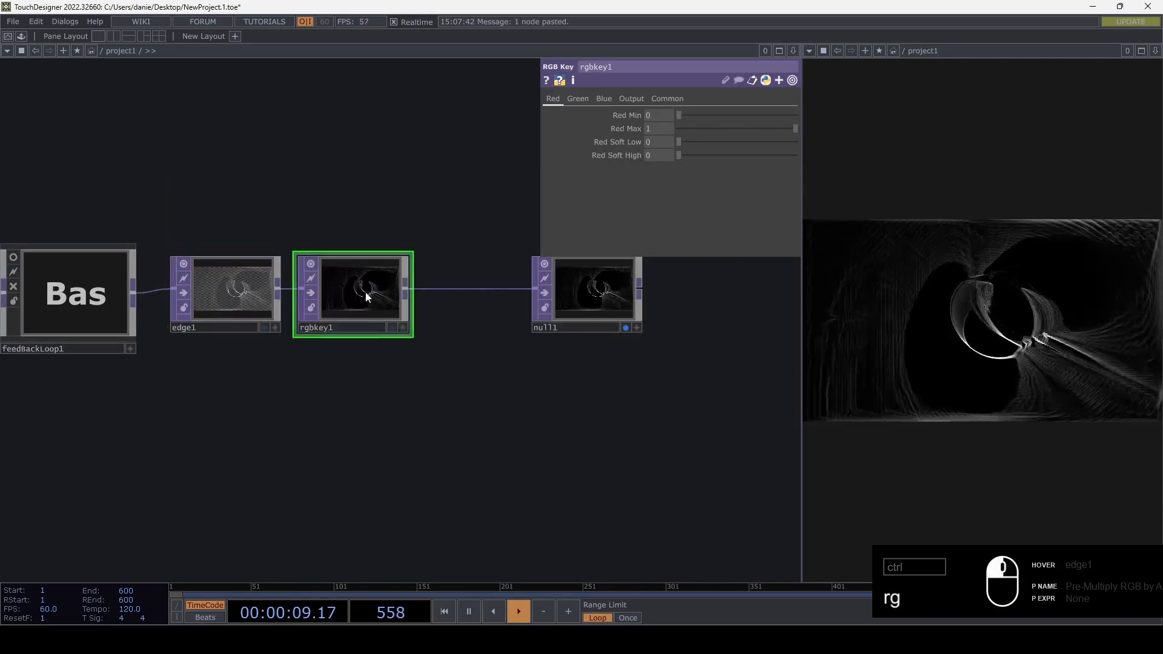
# - Adjust the Rotate value of transform1 inside feedBackLoop1, and return to the parent network
pyautogui.scroll(10, 409, 326)
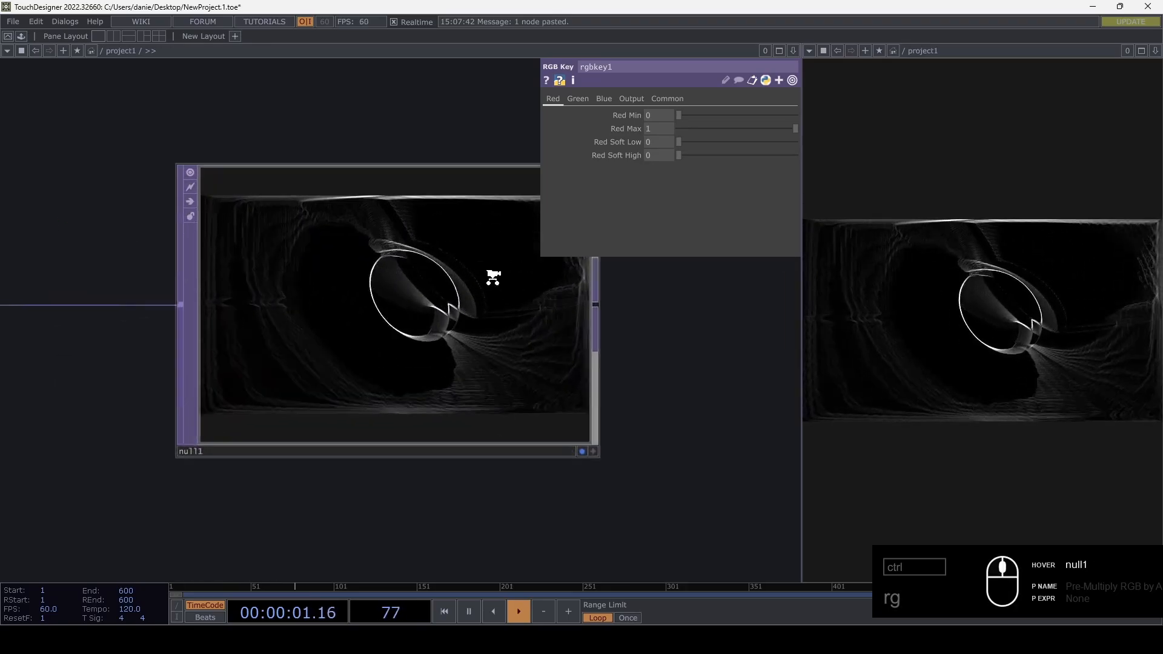
pyautogui.scroll(-10, 246, 296)
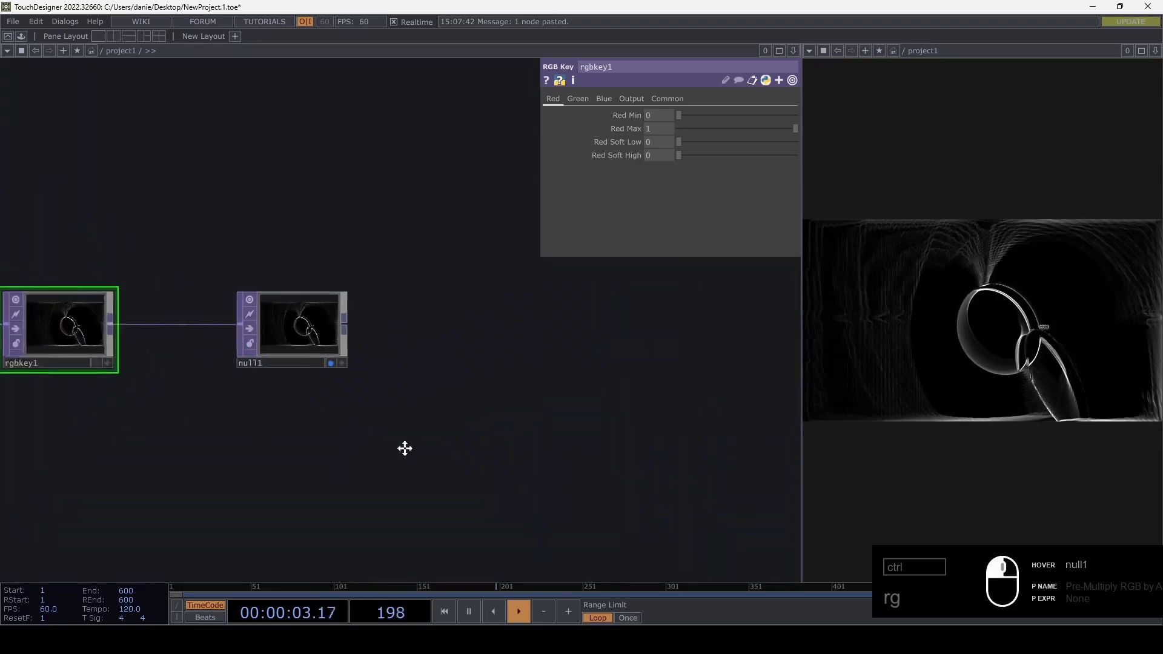
pyautogui.moveTo(405, 449); pyautogui.dragTo(768, 455)
pyautogui.scroll(-1, 257, 446)
pyautogui.moveTo(6, 400); pyautogui.dragTo(332, 361)
pyautogui.moveTo(331, 361); pyautogui.dragTo(366, 415, button='middle')
pyautogui.moveTo(366, 415); pyautogui.dragTo(343, 402)
pyautogui.doubleClick(398, 350)
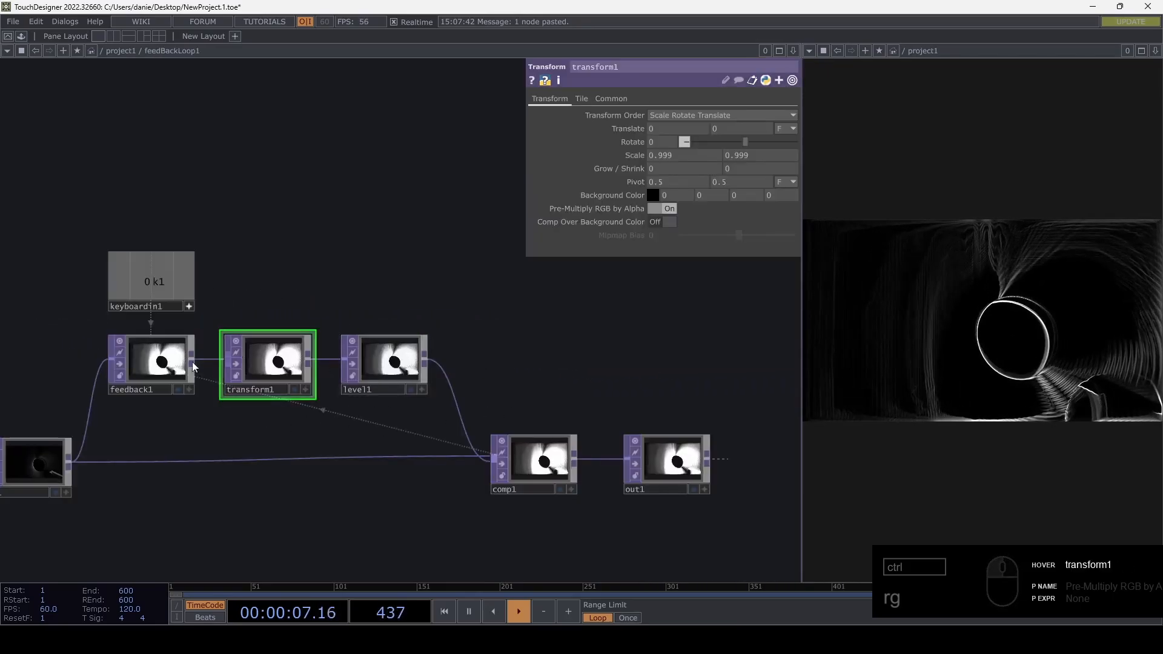
pyautogui.scroll(5, 237, 370)
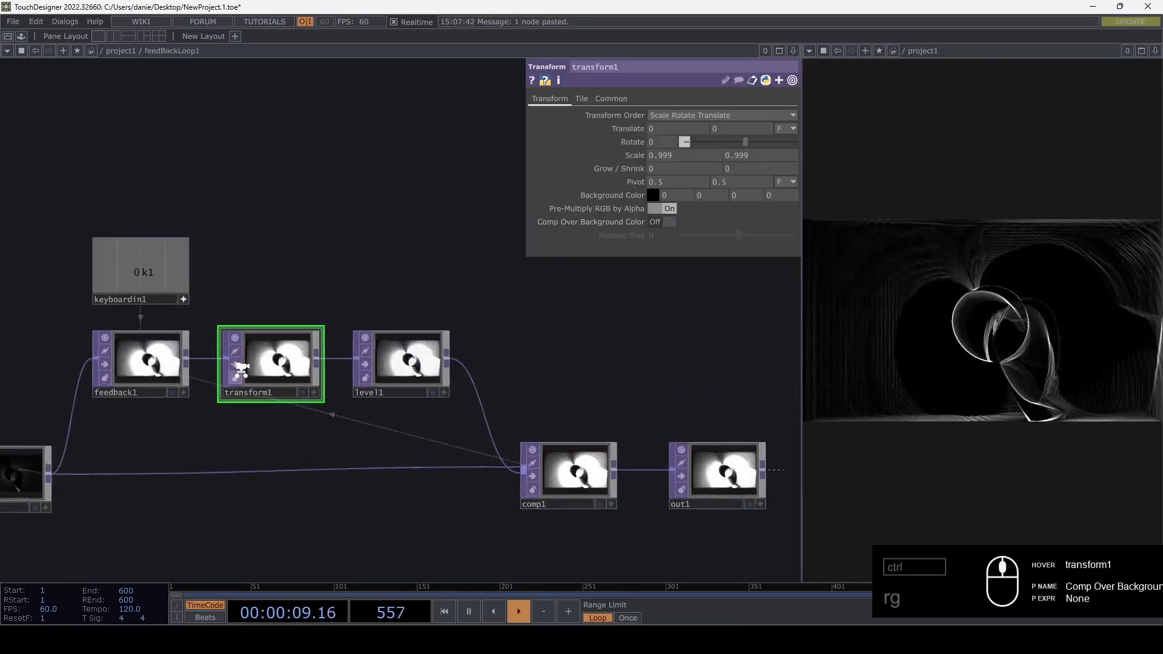
pyautogui.moveTo(659, 143); pyautogui.dragTo(656, 118, button='middle')
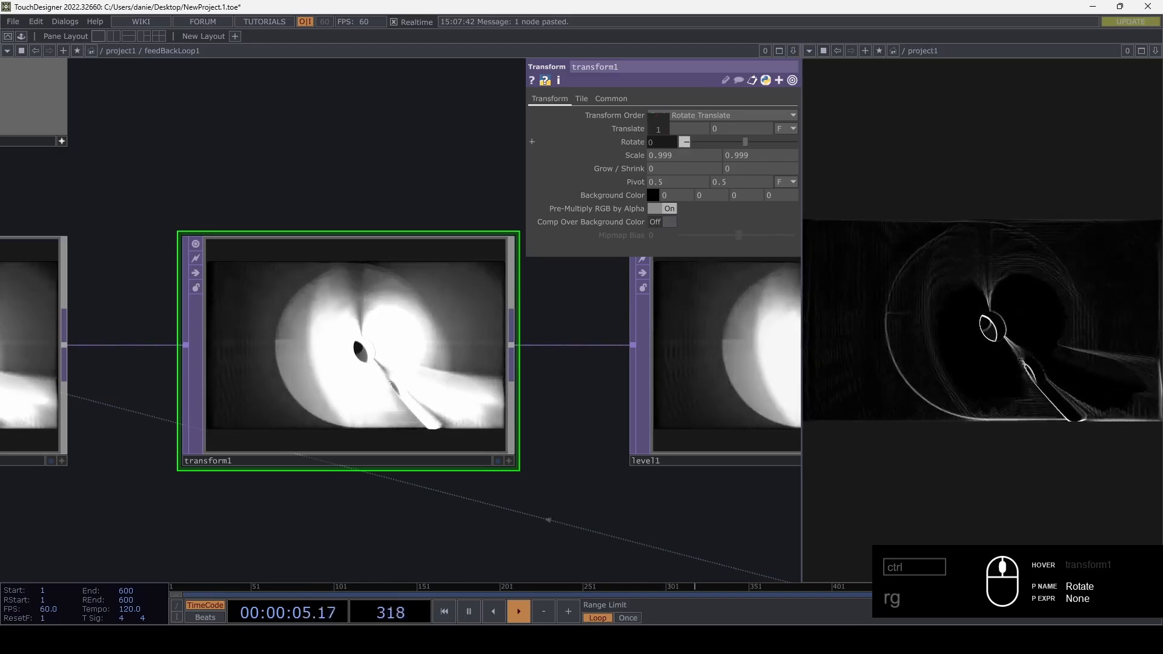
pyautogui.press('u')
# - Examine the node network from the circle and noise sources through to null1
pyautogui.scroll(-5, 156, 316)
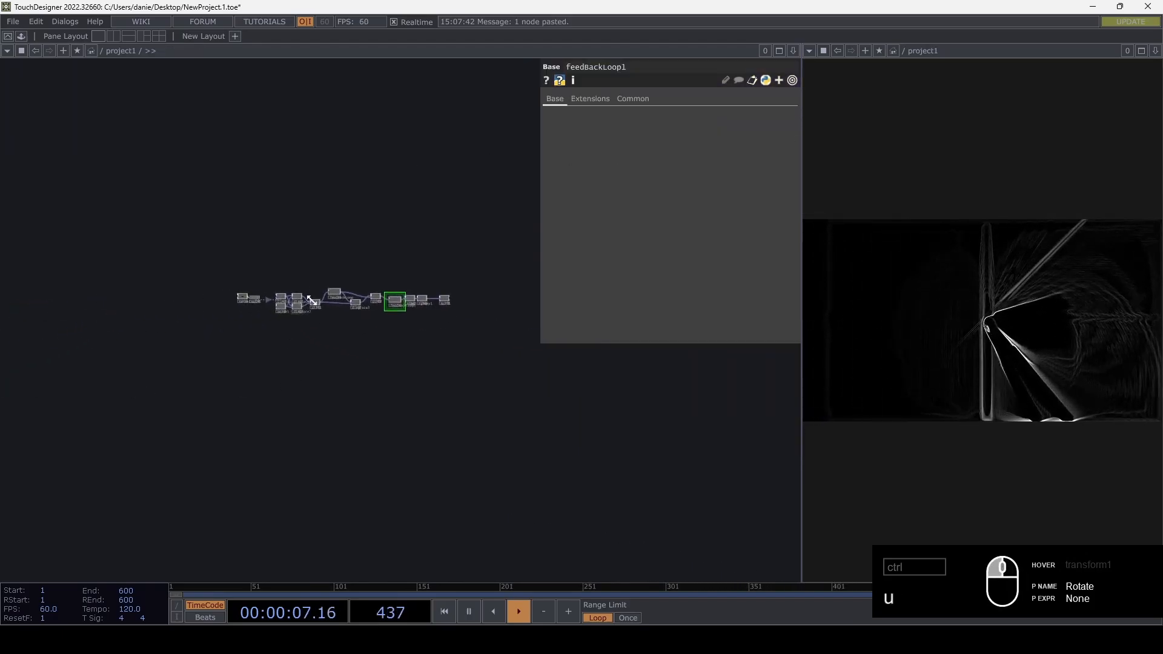
pyautogui.scroll(10, 284, 297)
pyautogui.moveTo(280, 288); pyautogui.dragTo(236, 288, button='middle')
pyautogui.moveTo(210, 200); pyautogui.dragTo(397, 220)
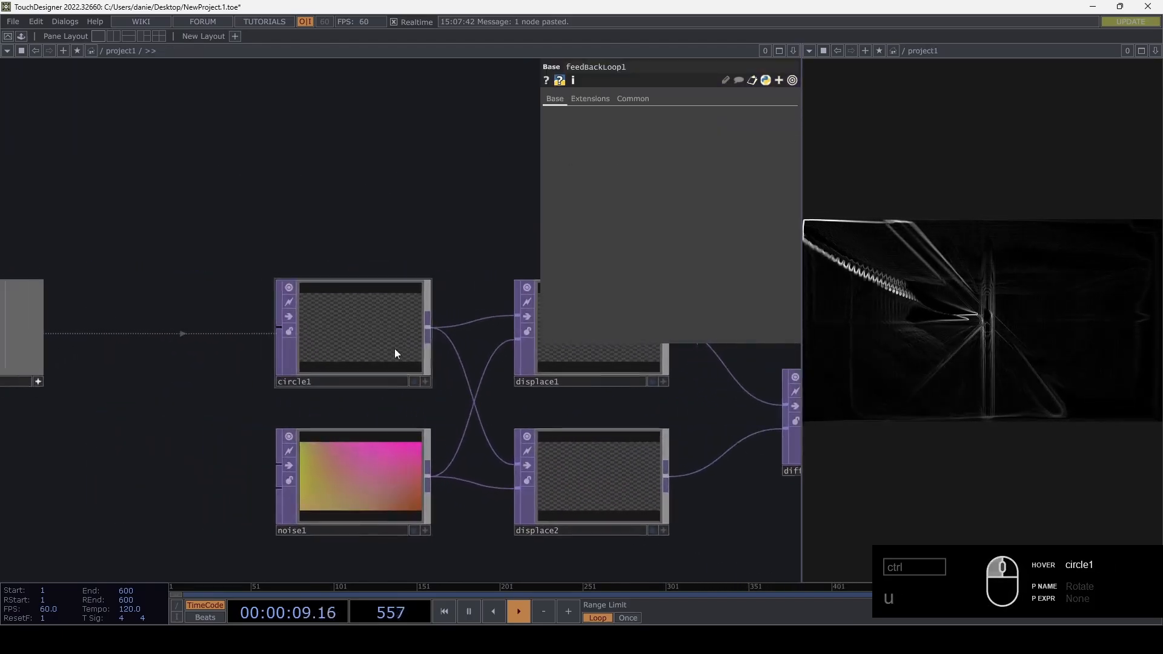
pyautogui.scroll(-5, 384, 314)
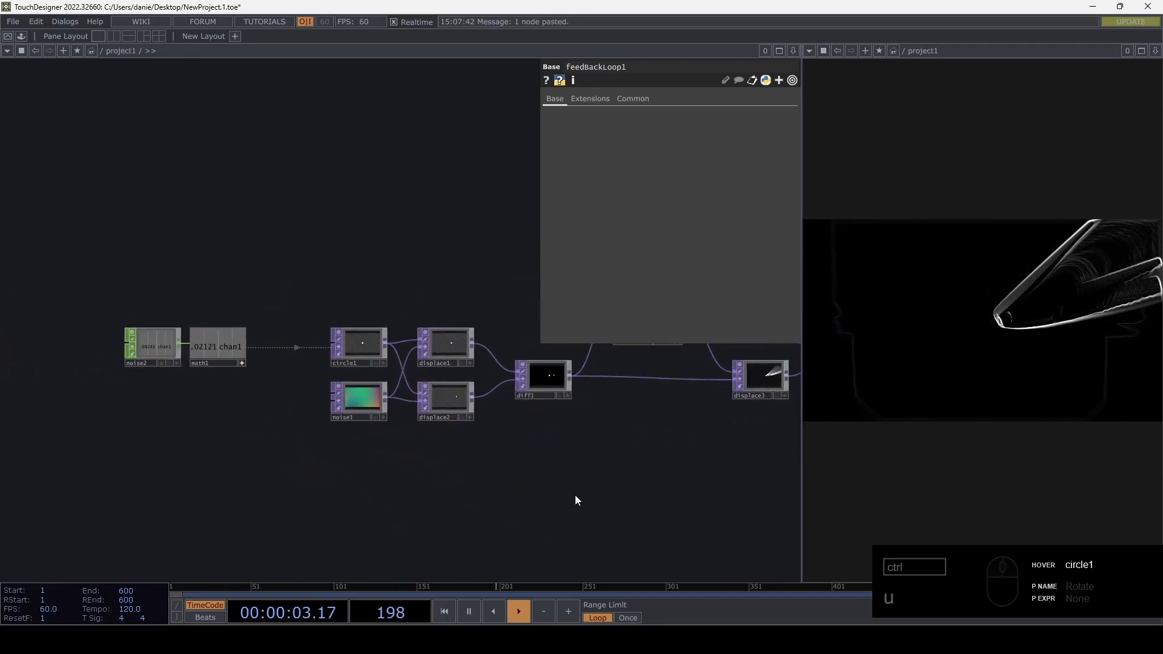
pyautogui.moveTo(576, 495); pyautogui.dragTo(232, 485)
pyautogui.moveTo(481, 474); pyautogui.dragTo(237, 449)
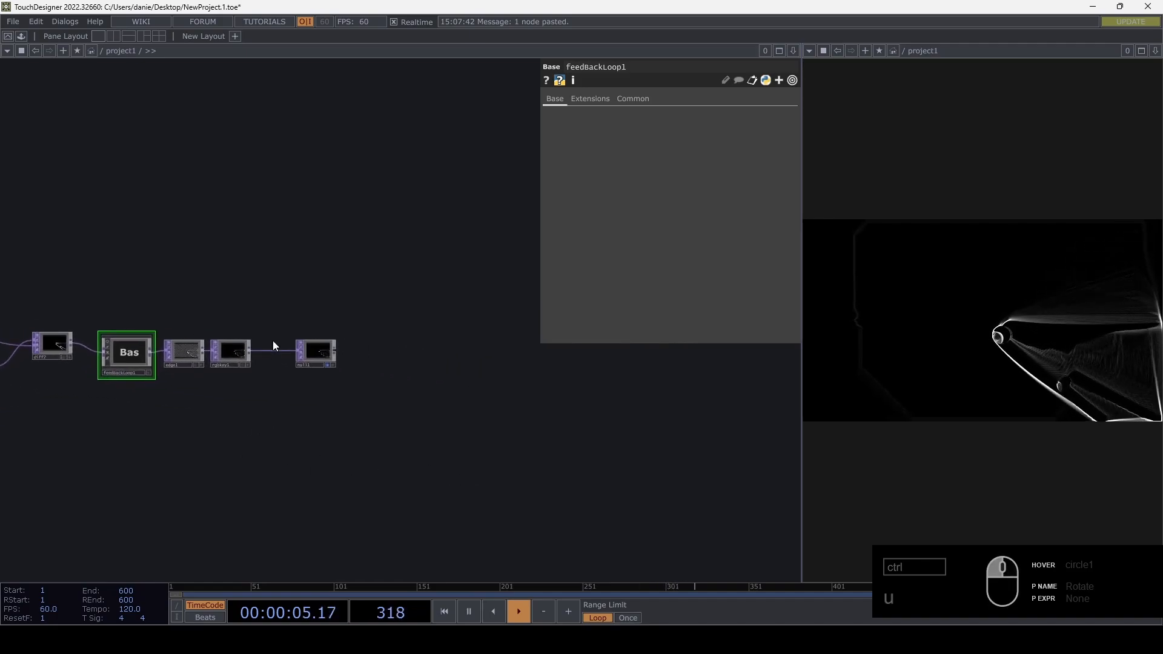
pyautogui.moveTo(276, 339); pyautogui.dragTo(389, 357, button='middle')
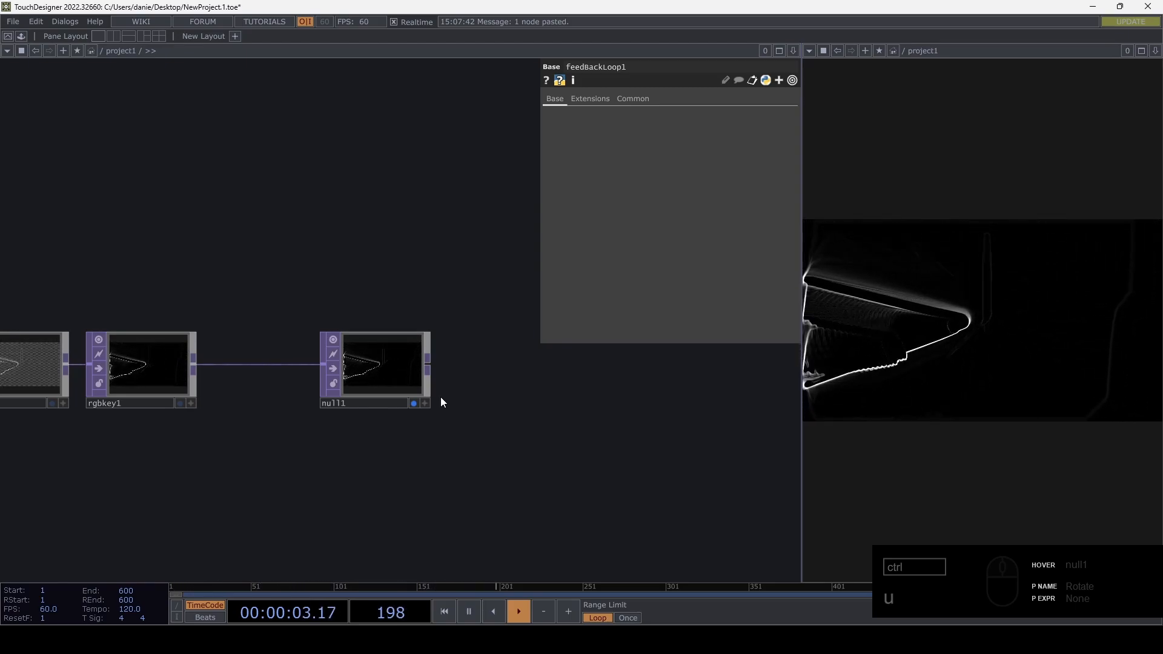
pyautogui.moveTo(489, 472); pyautogui.dragTo(865, 411)
pyautogui.scroll(-4, 343, 469)
pyautogui.moveTo(321, 481); pyautogui.dragTo(578, 474)
pyautogui.moveTo(406, 471); pyautogui.dragTo(138, 461)
# - Select feedBackLoop1, edge1, rgbkey1 and null1 together as a group
pyautogui.moveTo(615, 429); pyautogui.dragTo(264, 369, button='right')
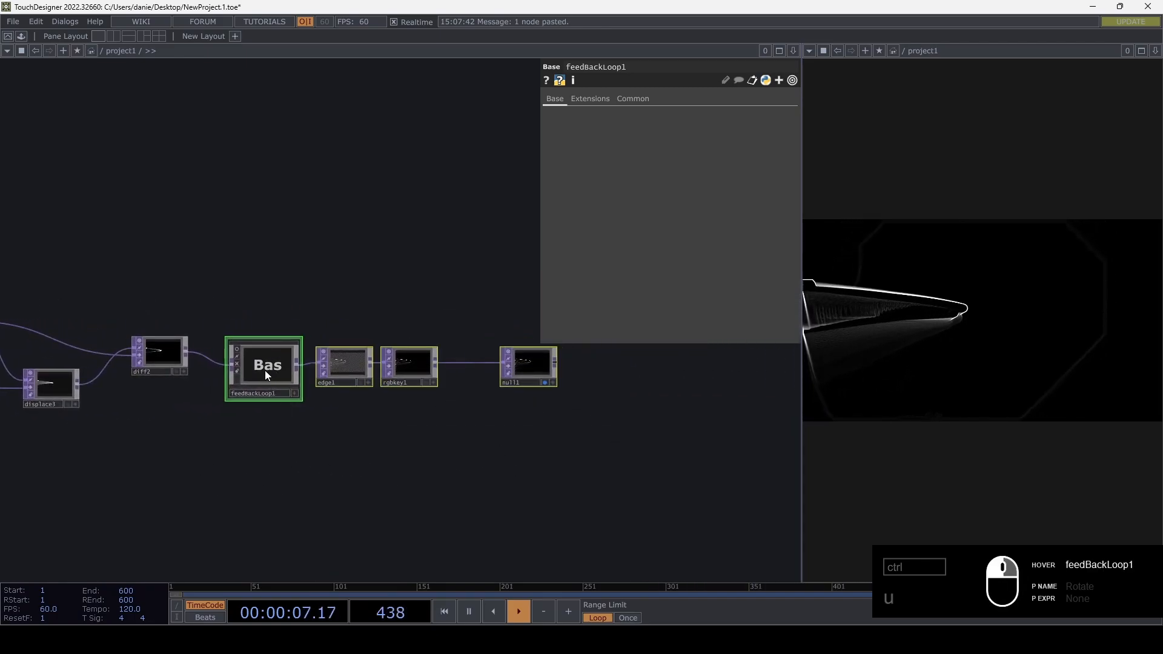
pyautogui.moveTo(278, 448); pyautogui.dragTo(554, 414)
pyautogui.moveTo(267, 475); pyautogui.dragTo(336, 473)
pyautogui.scroll(-2, 454, 467)
pyautogui.moveTo(627, 501); pyautogui.dragTo(316, 470)
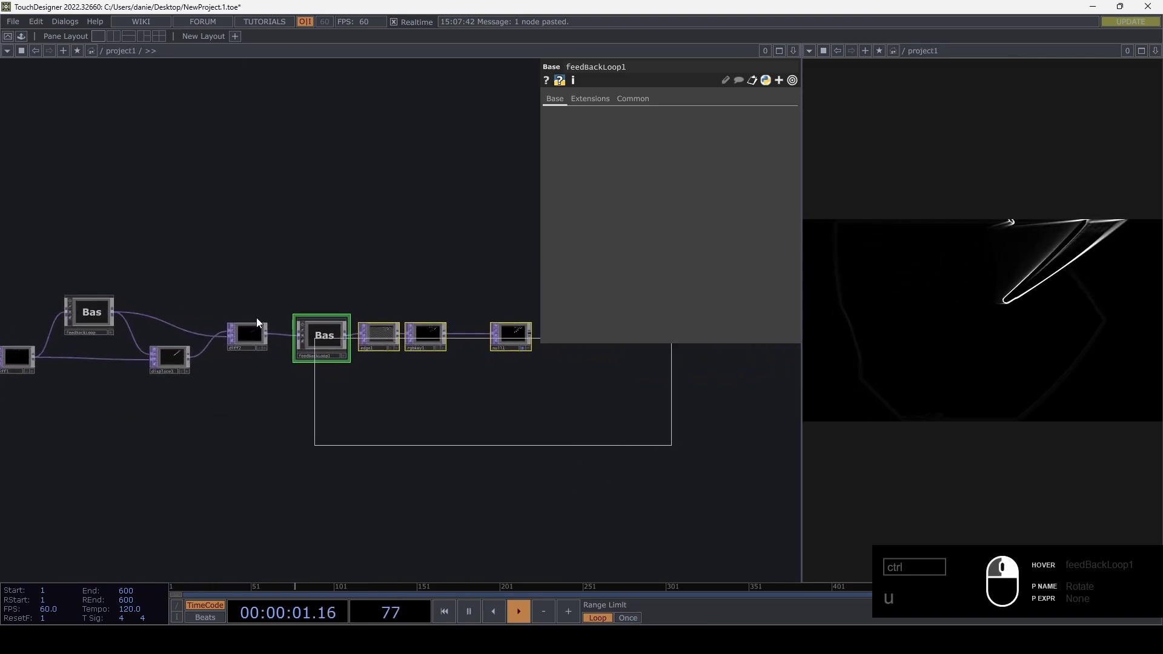